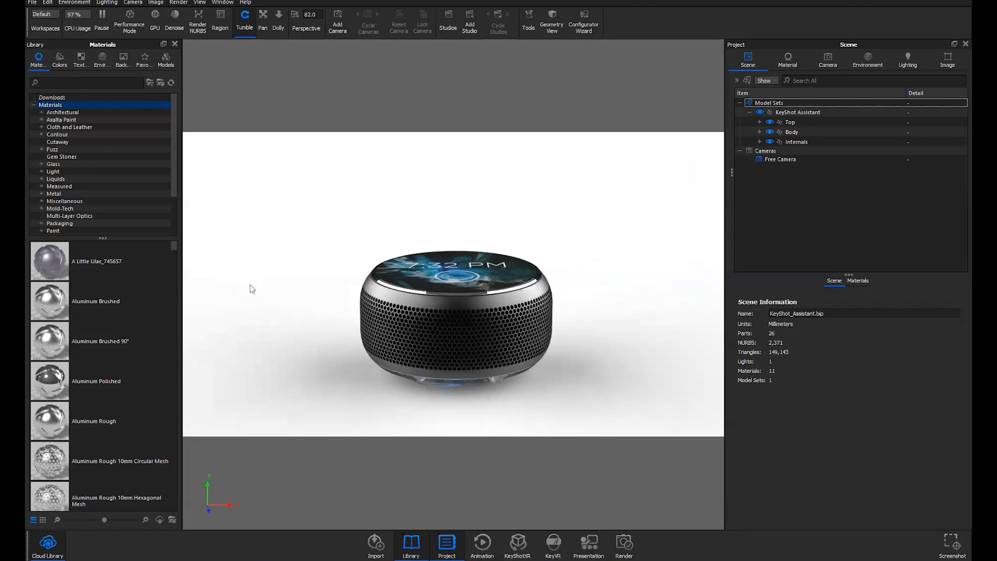
Browse the online library of ready-made models, then close it
{"action": "left_click", "coordinate": [47, 543]}
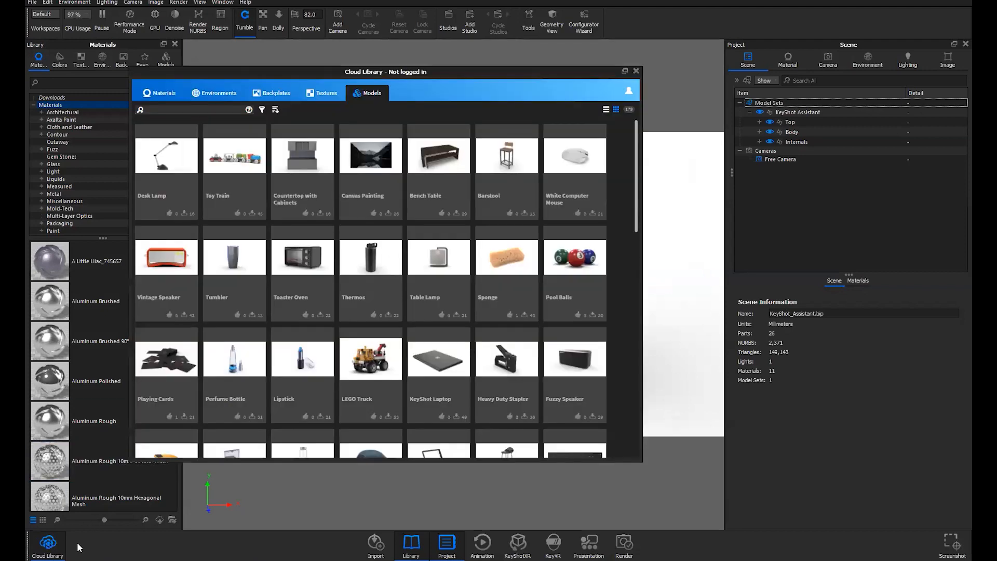
{"action": "left_click_drag", "start_coordinate": [437, 72], "coordinate": [506, 82]}
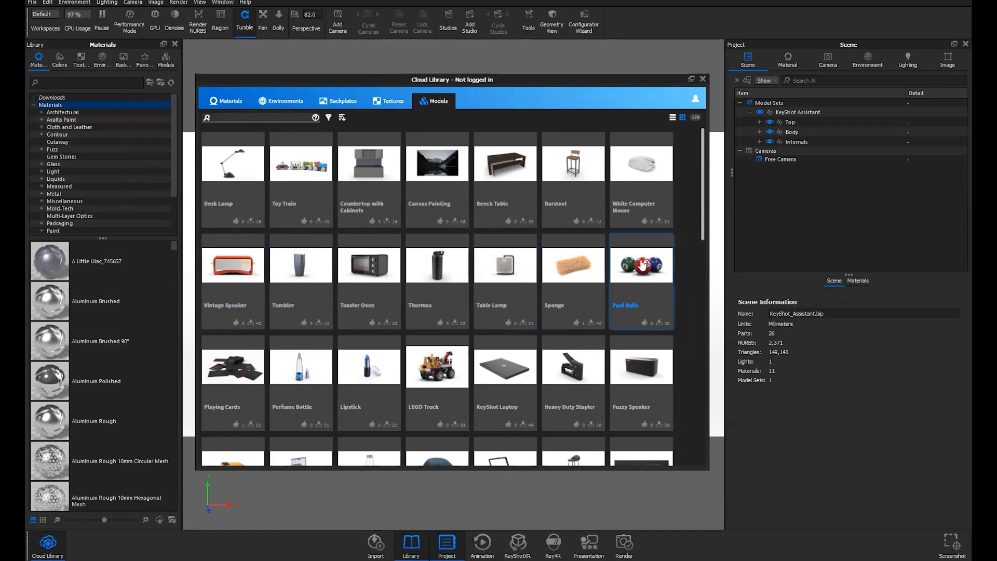
{"action": "scroll", "coordinate": [685, 259], "scroll_direction": "down", "scroll_amount": 1}
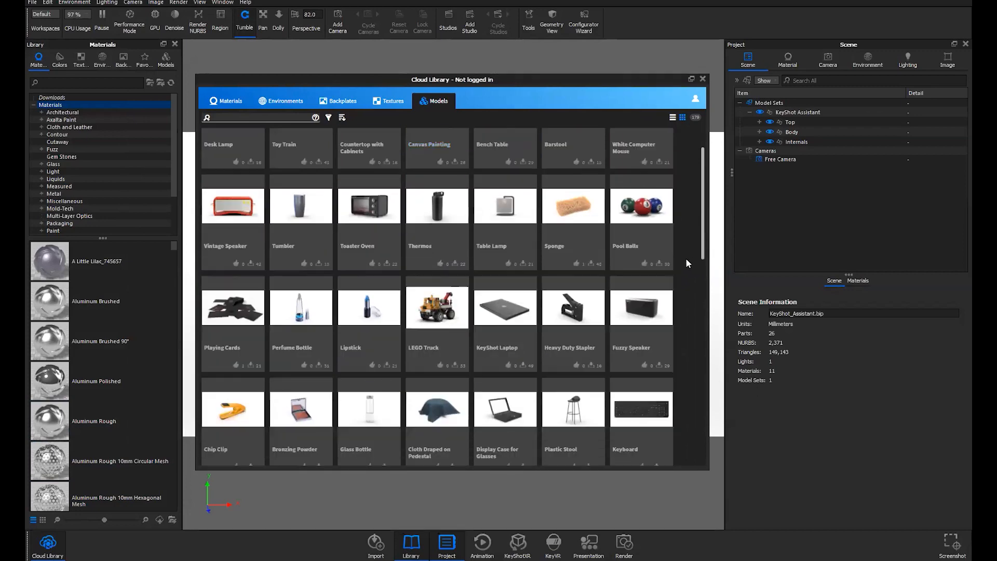
{"action": "scroll", "coordinate": [686, 260], "scroll_direction": "up", "scroll_amount": 2}
{"action": "scroll", "coordinate": [686, 260], "scroll_direction": "down", "scroll_amount": 3}
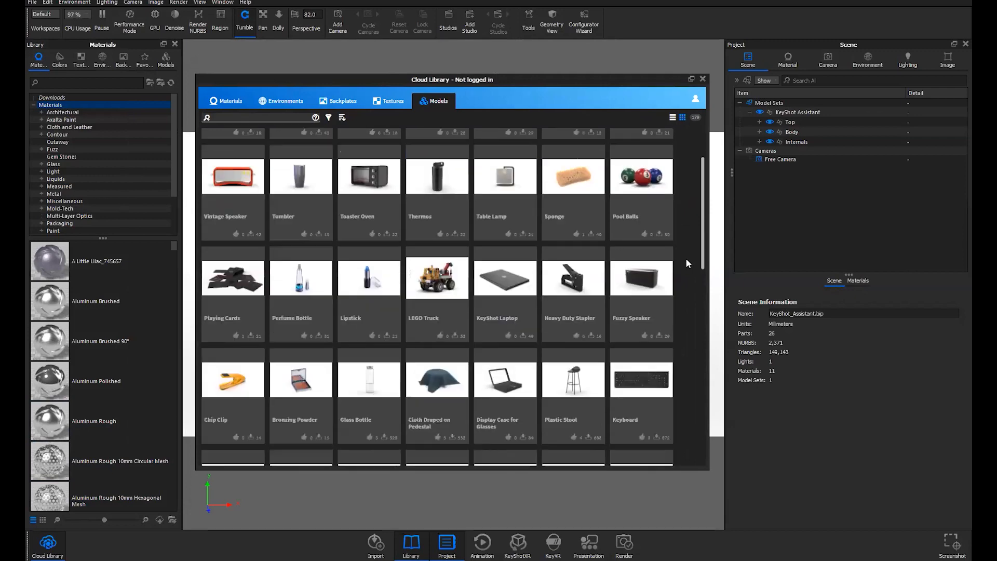
{"action": "scroll", "coordinate": [686, 259], "scroll_direction": "up", "scroll_amount": 3}
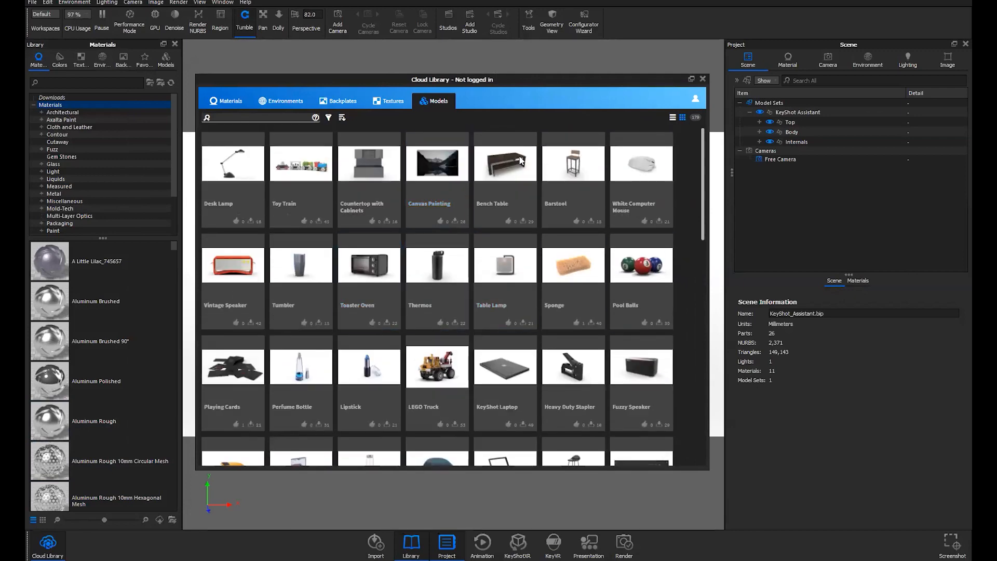
{"action": "left_click", "coordinate": [702, 79]}
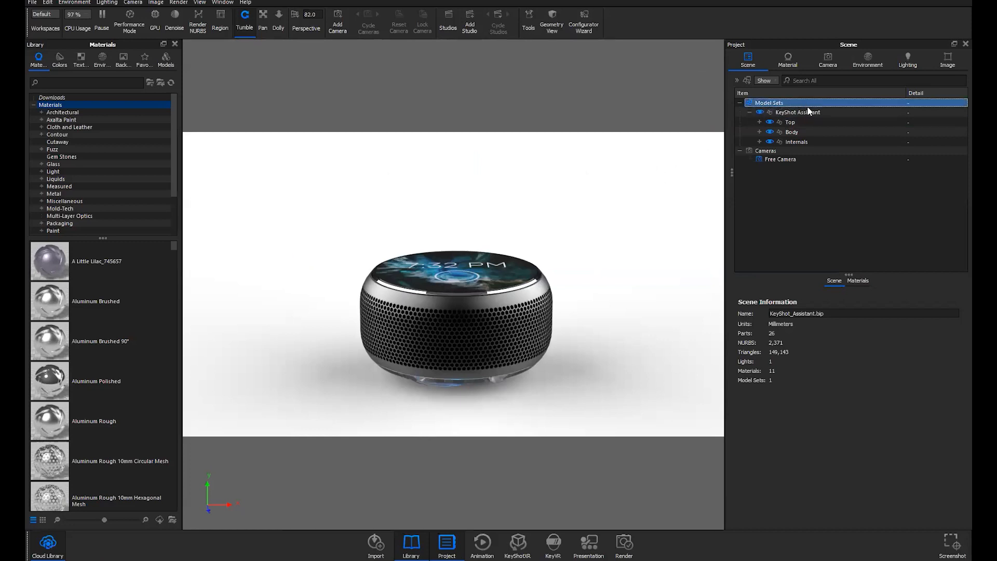
Check the speaker's top, body and internal parts, then make the grille material a multi-material
{"action": "left_click", "coordinate": [790, 122]}
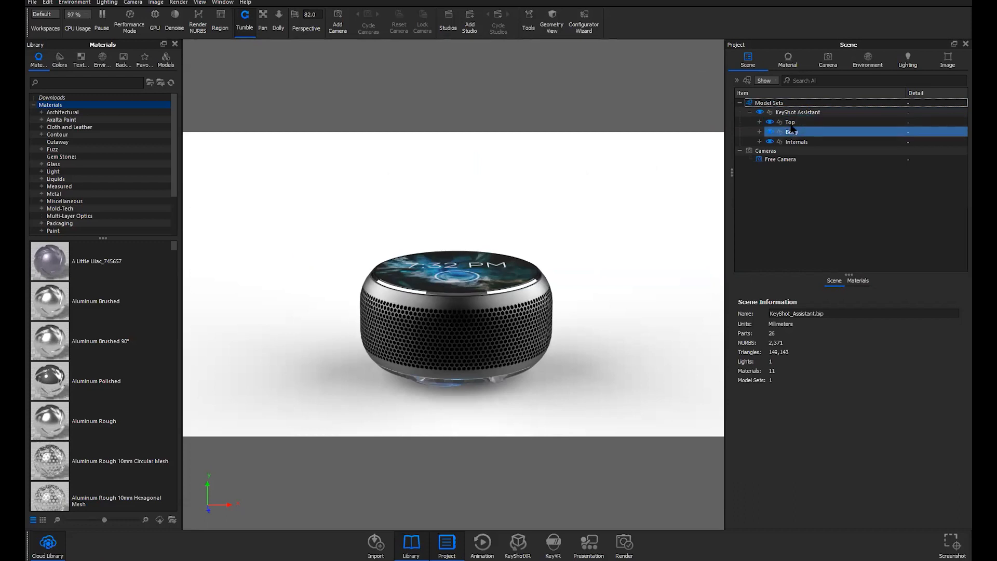
{"action": "left_click", "coordinate": [770, 123]}
{"action": "left_click", "coordinate": [769, 123]}
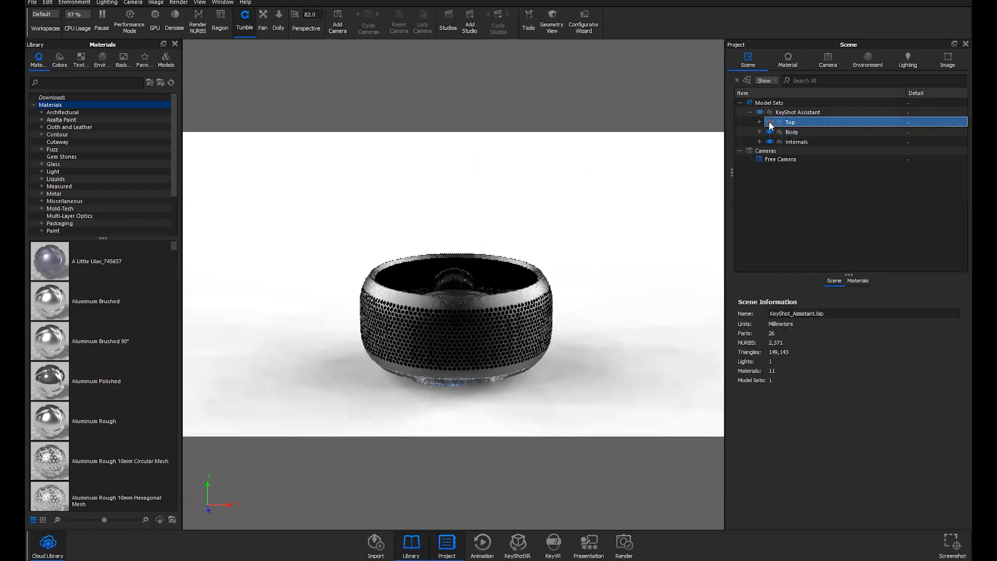
{"action": "left_click", "coordinate": [769, 123]}
{"action": "left_click", "coordinate": [768, 129]}
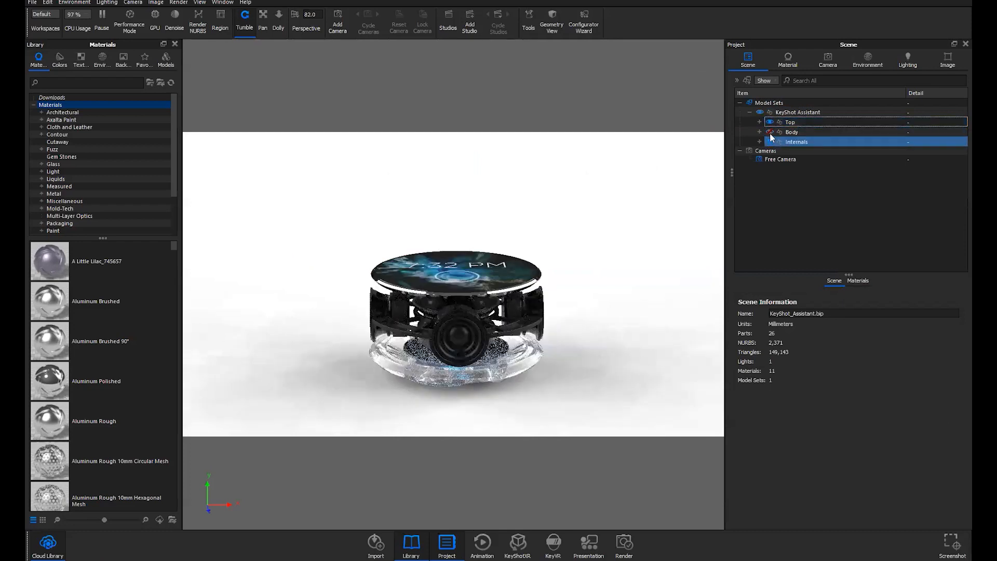
{"action": "left_click", "coordinate": [769, 135]}
{"action": "left_click", "coordinate": [769, 139]}
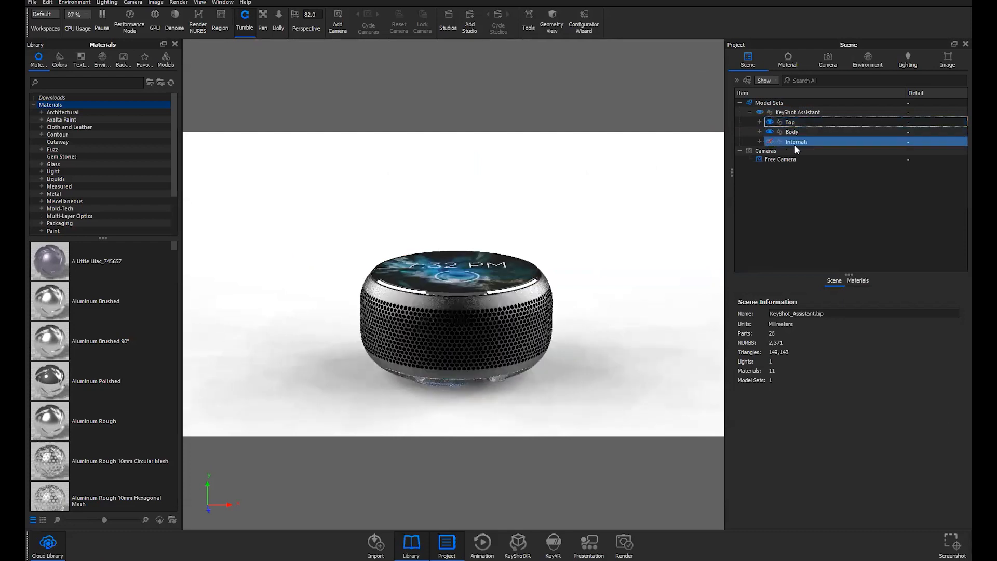
{"action": "left_click", "coordinate": [768, 139]}
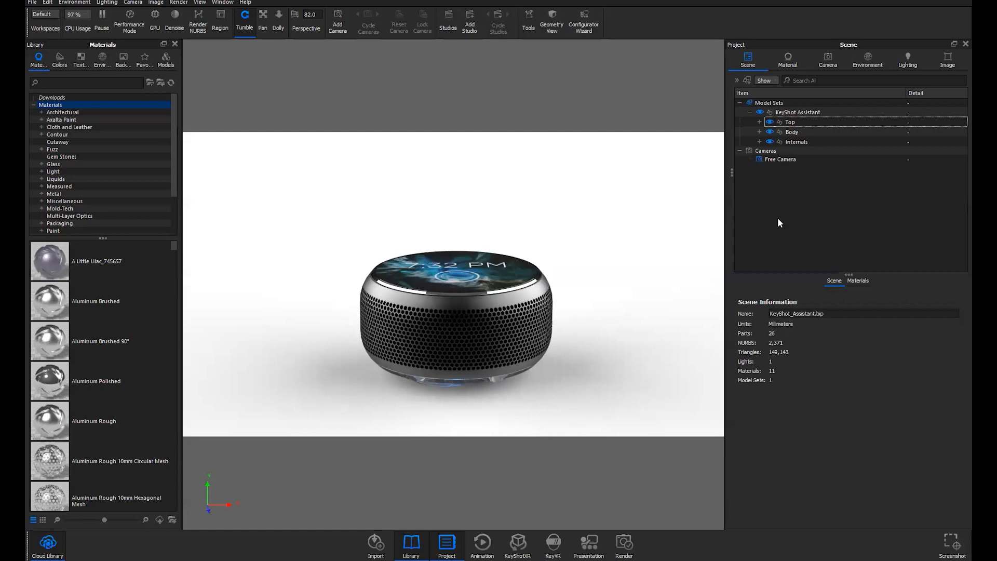
{"action": "double_click", "coordinate": [487, 301]}
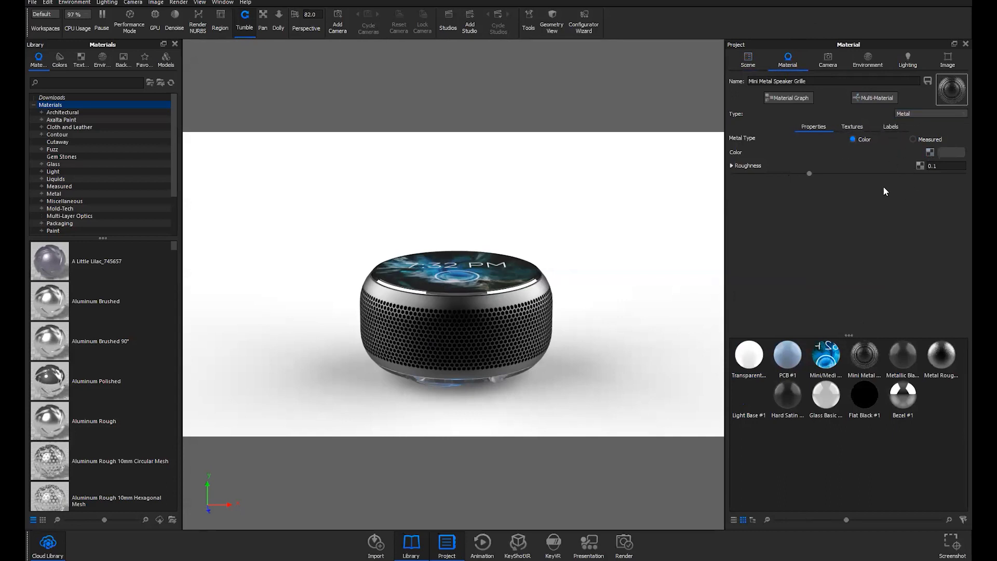
{"action": "left_click", "coordinate": [872, 99]}
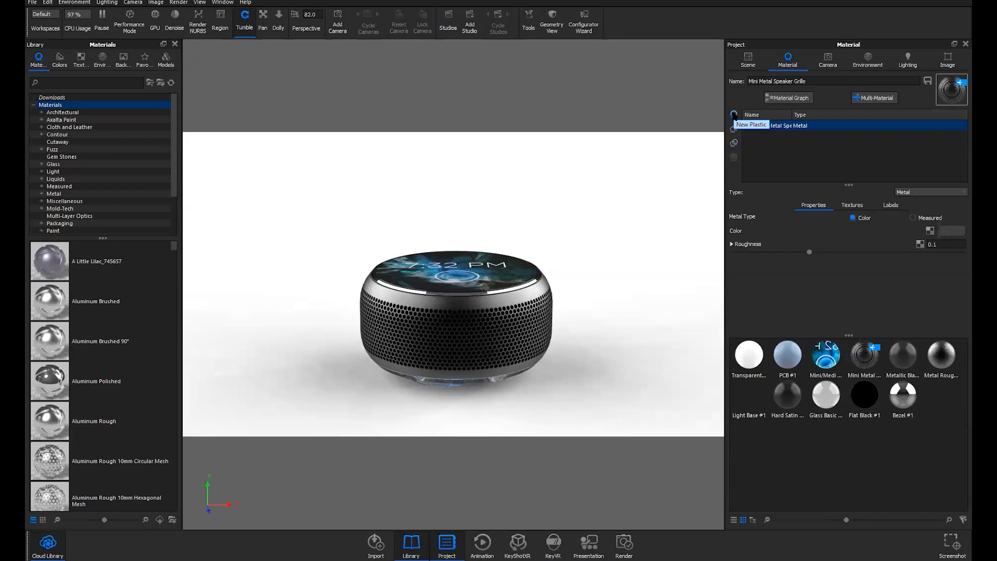
{"action": "left_click", "coordinate": [733, 115]}
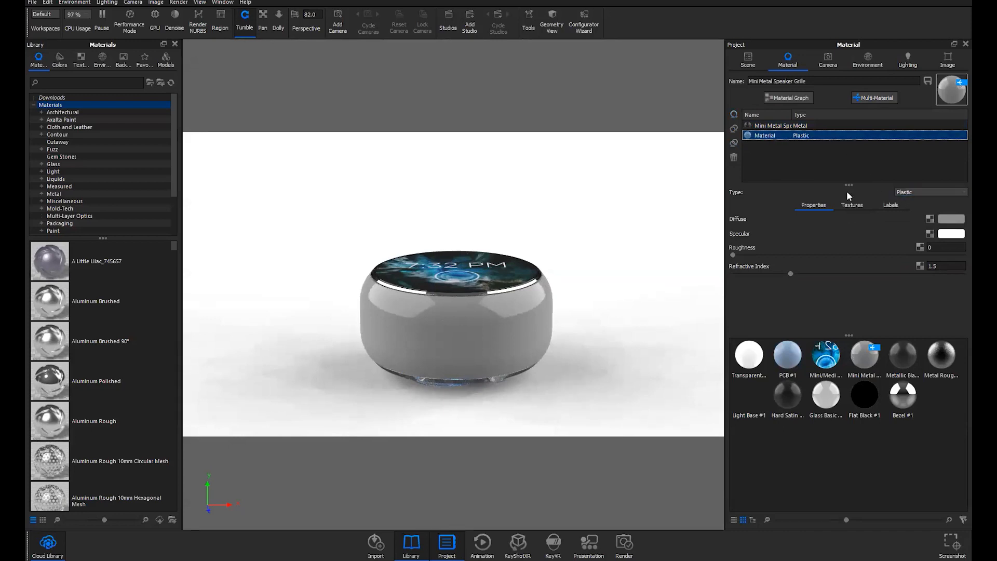
{"action": "left_click", "coordinate": [858, 205]}
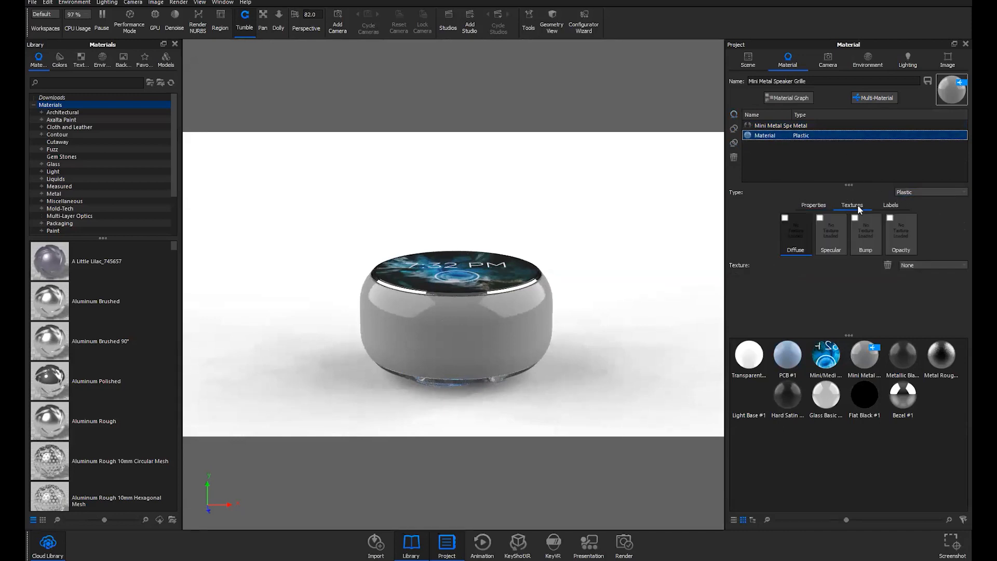
{"action": "left_click", "coordinate": [887, 208]}
{"action": "left_click", "coordinate": [856, 207]}
{"action": "left_click", "coordinate": [889, 204]}
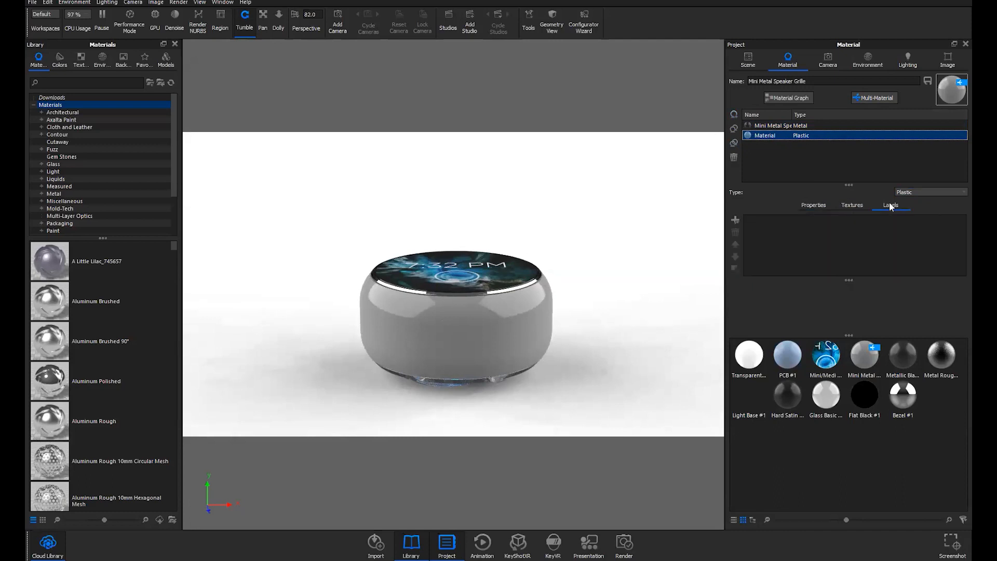
{"action": "left_click", "coordinate": [832, 205]}
{"action": "left_click", "coordinate": [812, 206]}
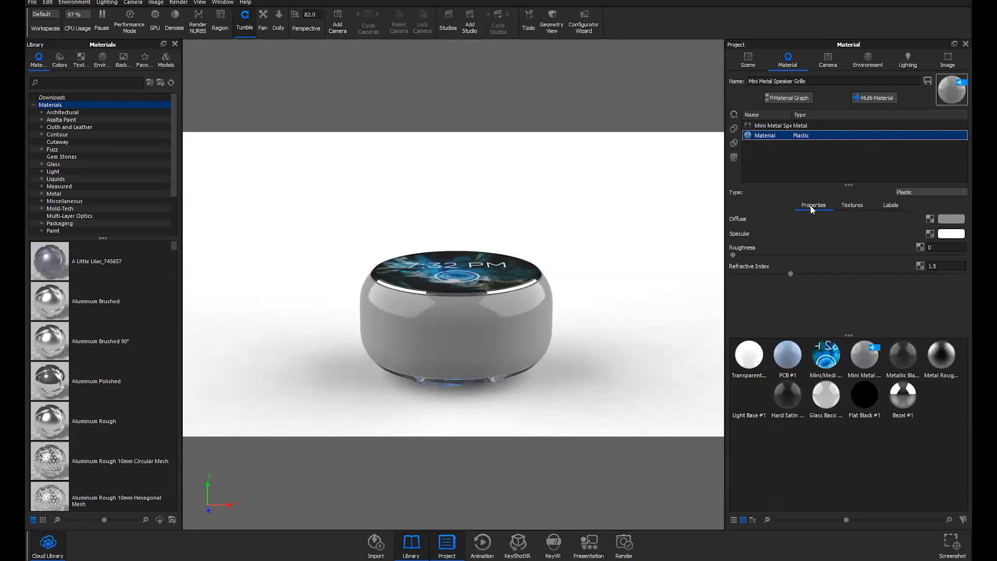
{"action": "left_click", "coordinate": [891, 205]}
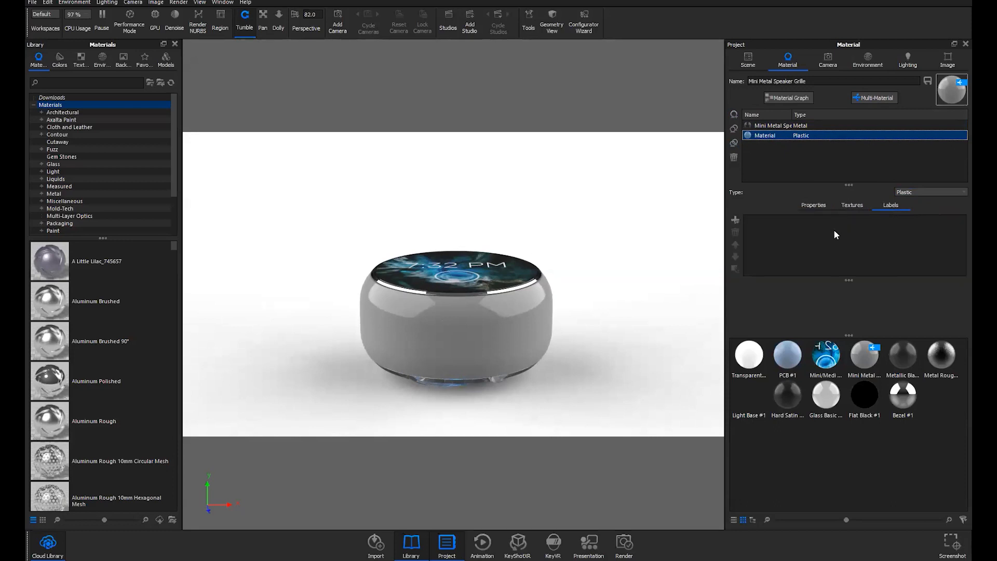
{"action": "left_click", "coordinate": [818, 206]}
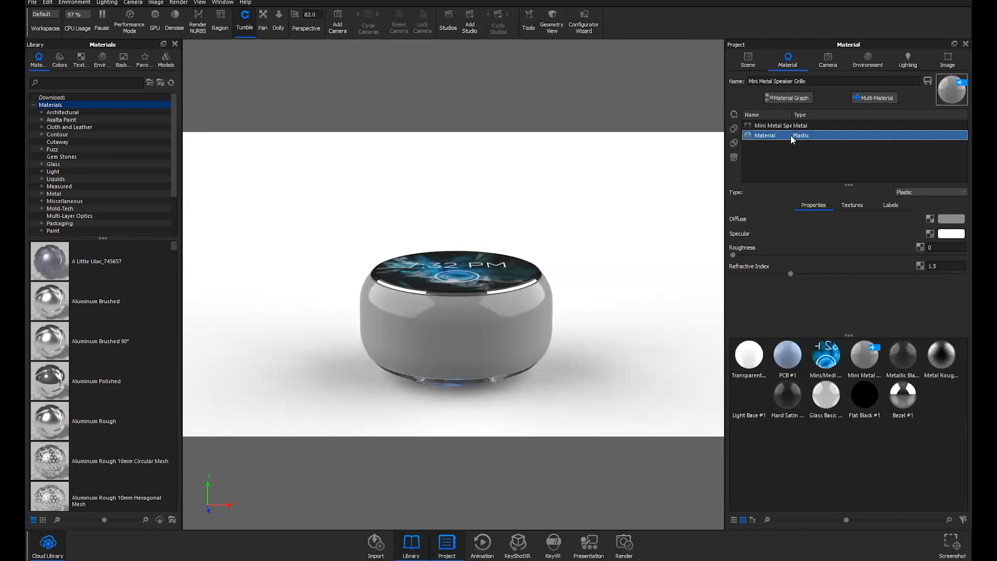
{"action": "left_click", "coordinate": [733, 157]}
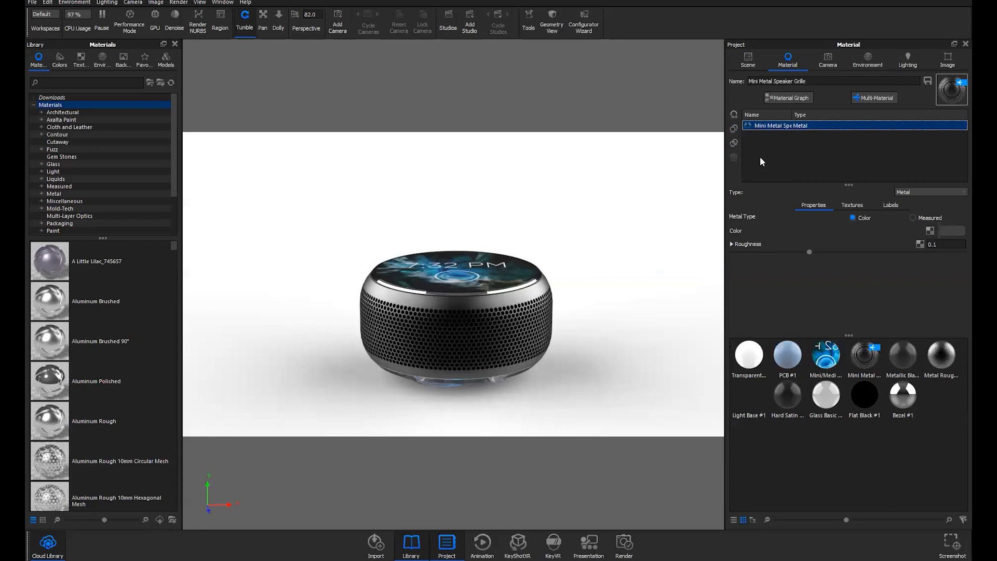
Duplicate the grille metal sub-material, make it measured Gold, and name it Gold Metal
{"action": "left_click", "coordinate": [734, 128]}
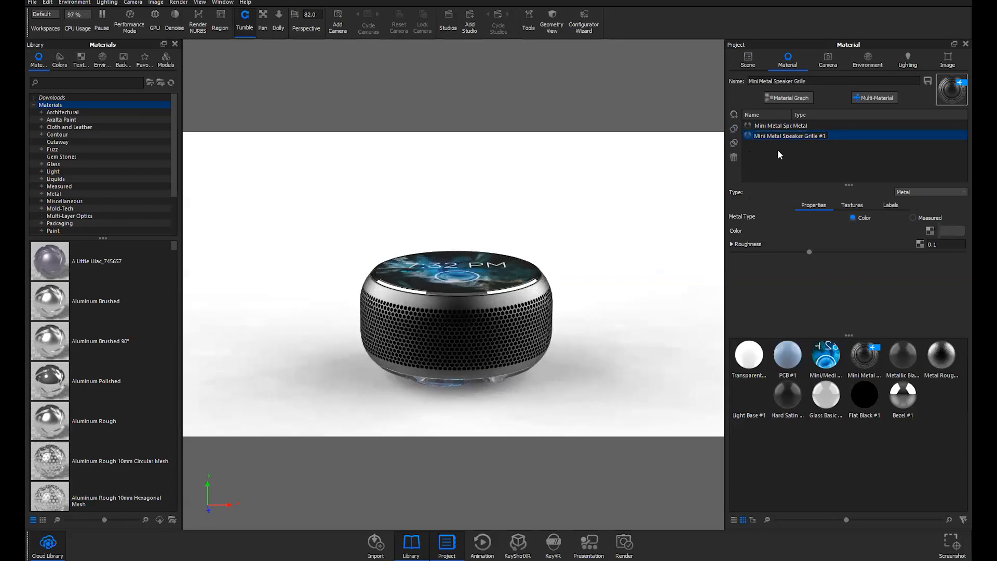
{"action": "double_click", "coordinate": [774, 135]}
{"action": "key", "text": "Return"}
{"action": "left_click", "coordinate": [778, 136]}
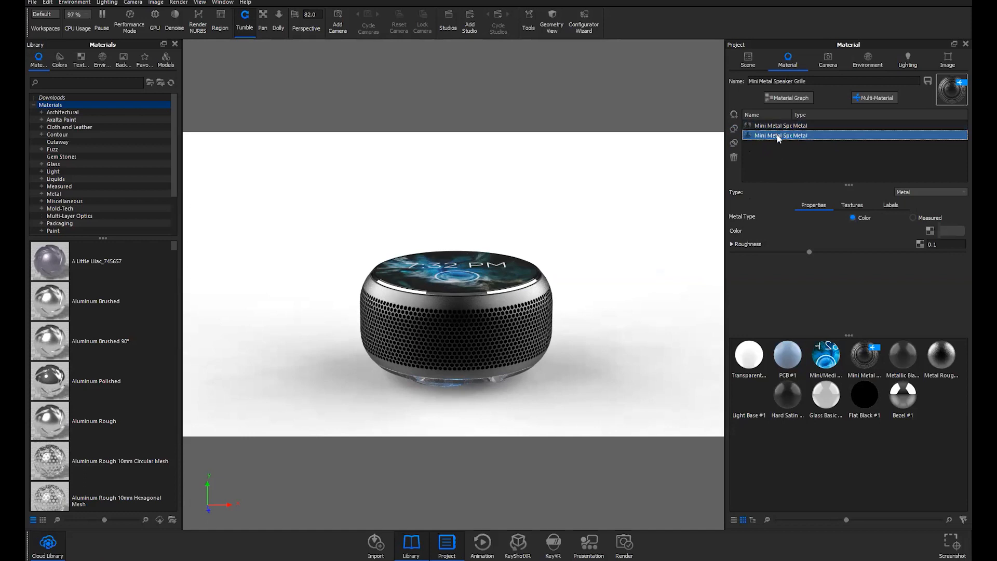
{"action": "double_click", "coordinate": [748, 134]}
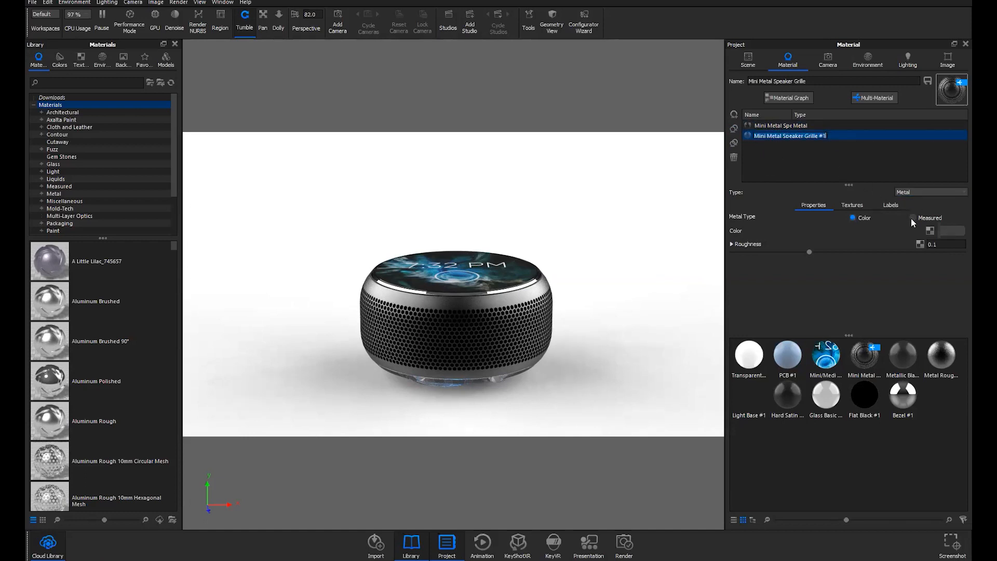
{"action": "left_click", "coordinate": [912, 218]}
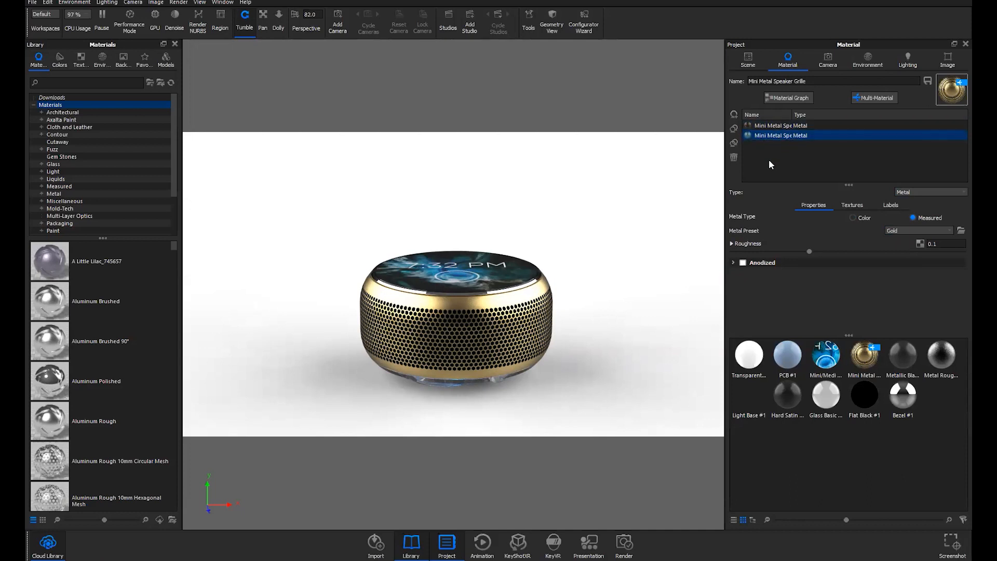
{"action": "double_click", "coordinate": [773, 136]}
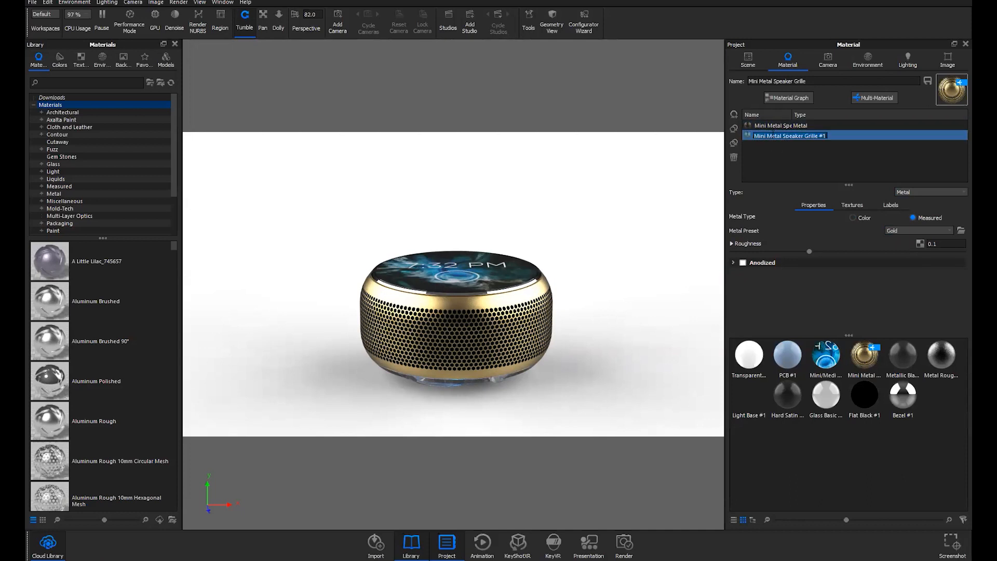
{"action": "type", "text": "Gold Metal"}
Confirm the Gold Metal name and rename the original sub-material Black Metal
{"action": "key", "text": "Return"}
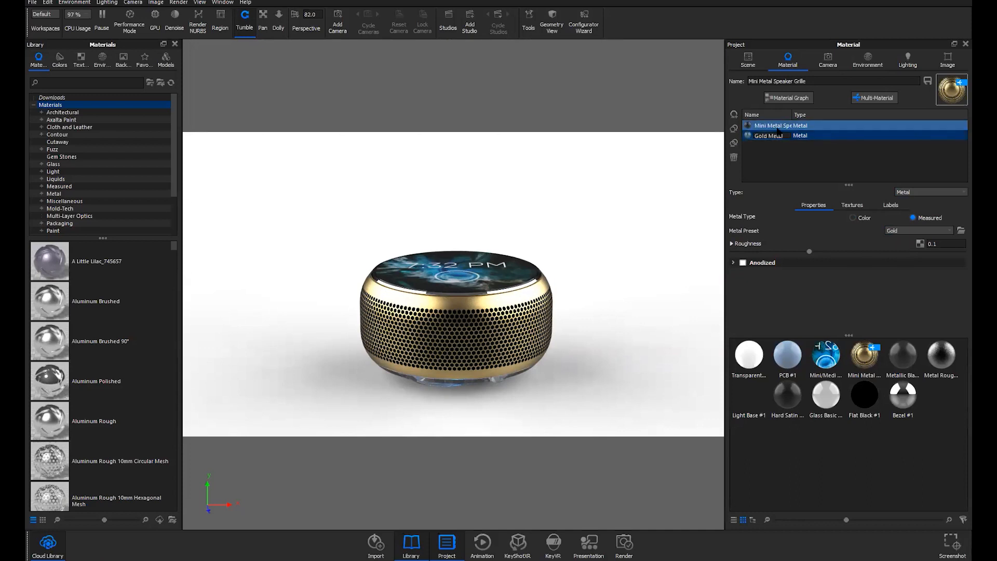
{"action": "left_click", "coordinate": [772, 125]}
{"action": "left_click", "coordinate": [772, 125]}
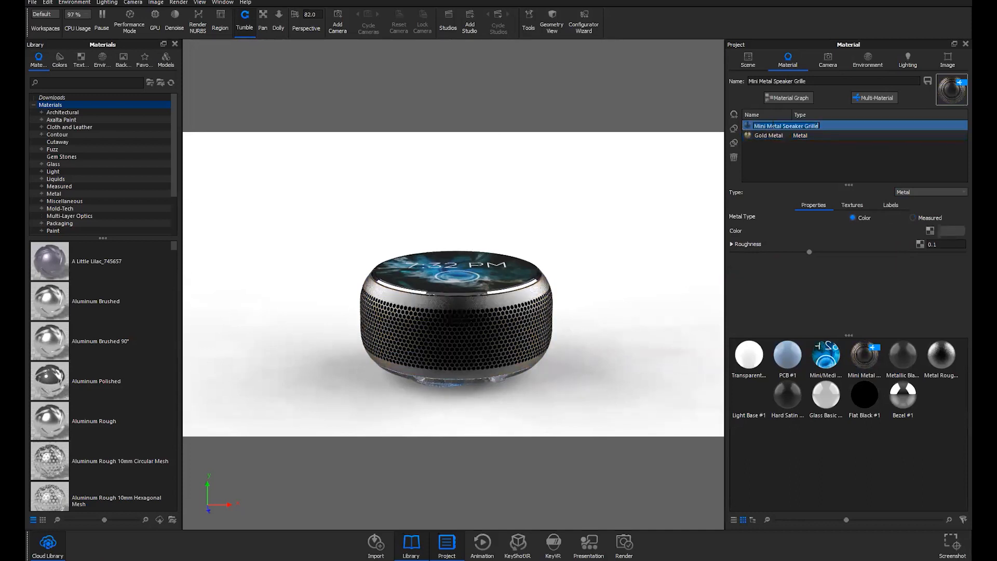
{"action": "type", "text": "Black Metal"}
{"action": "key", "text": "Return"}
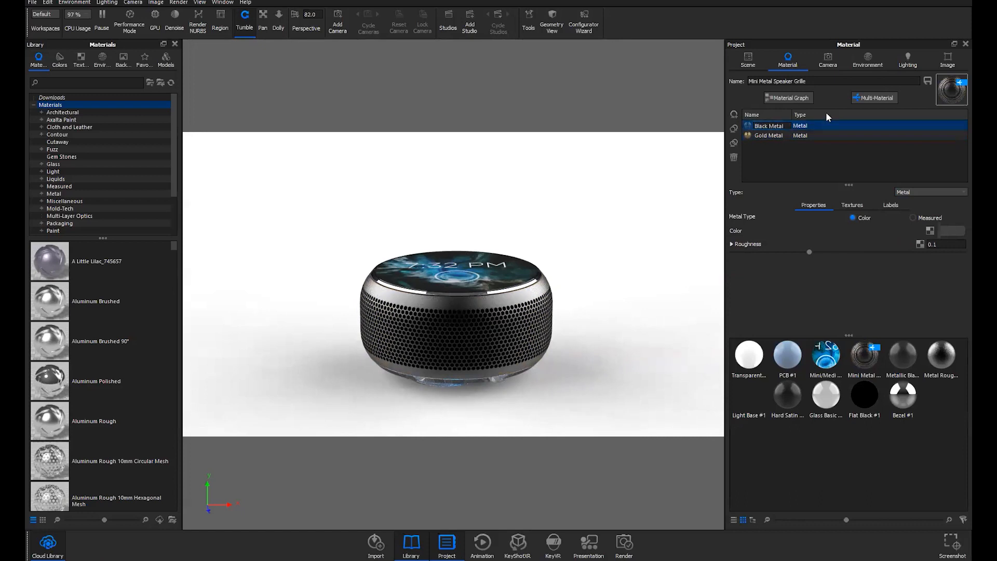
Duplicate Gold Metal, set the new variant to the Copper preset, and name it Copper Metal
{"action": "left_click", "coordinate": [750, 136]}
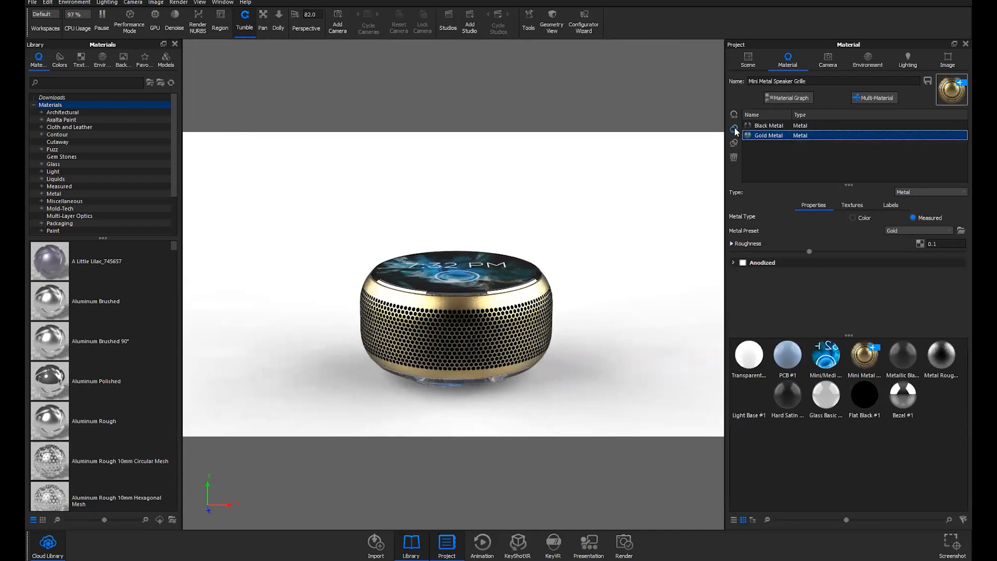
{"action": "left_click", "coordinate": [734, 129]}
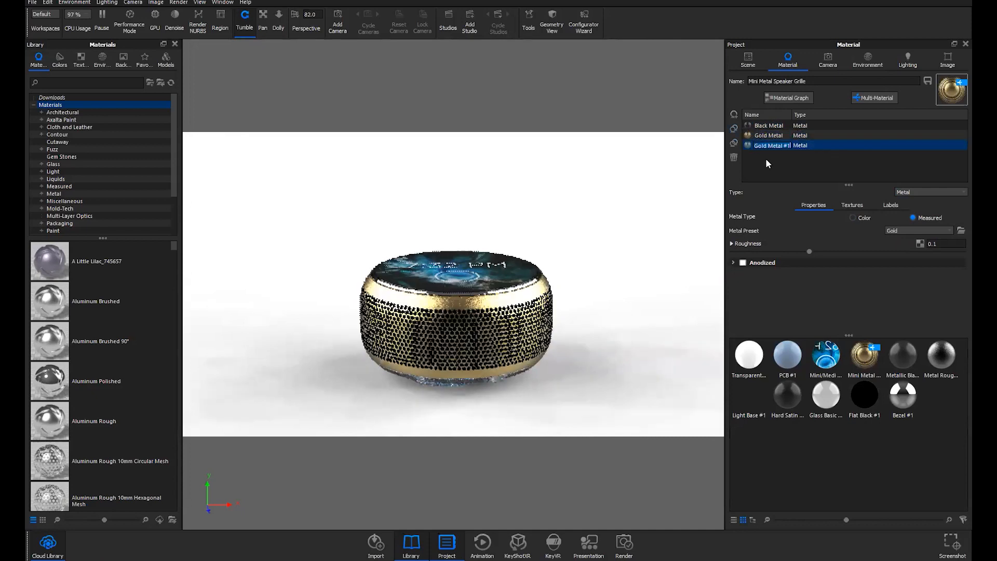
{"action": "left_click", "coordinate": [902, 229]}
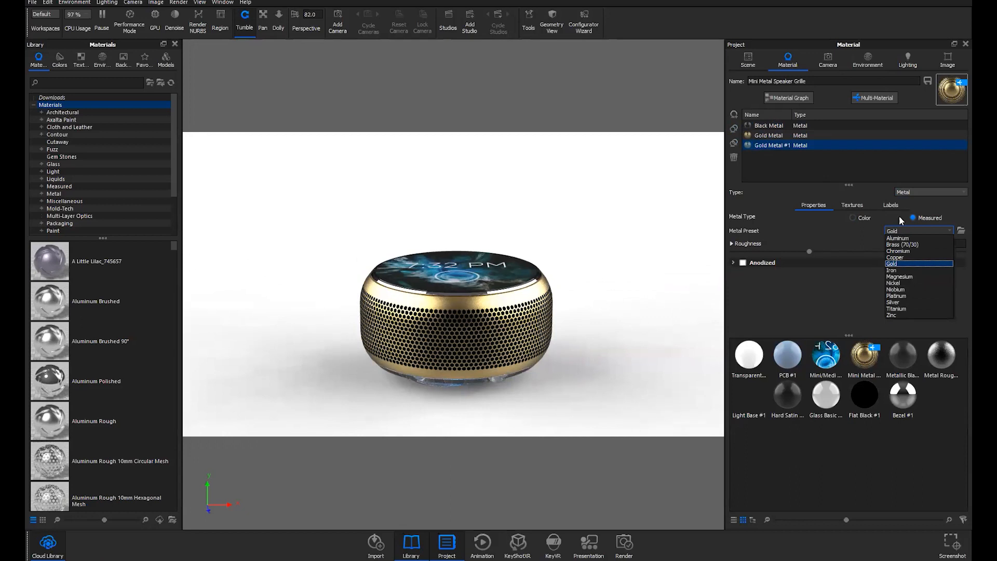
{"action": "left_click", "coordinate": [898, 260]}
{"action": "double_click", "coordinate": [766, 147]}
{"action": "type", "text": "Copper Met"}
{"action": "key", "text": "BackSpace"}
{"action": "key", "text": "BackSpace"}
{"action": "type", "text": "etal"}
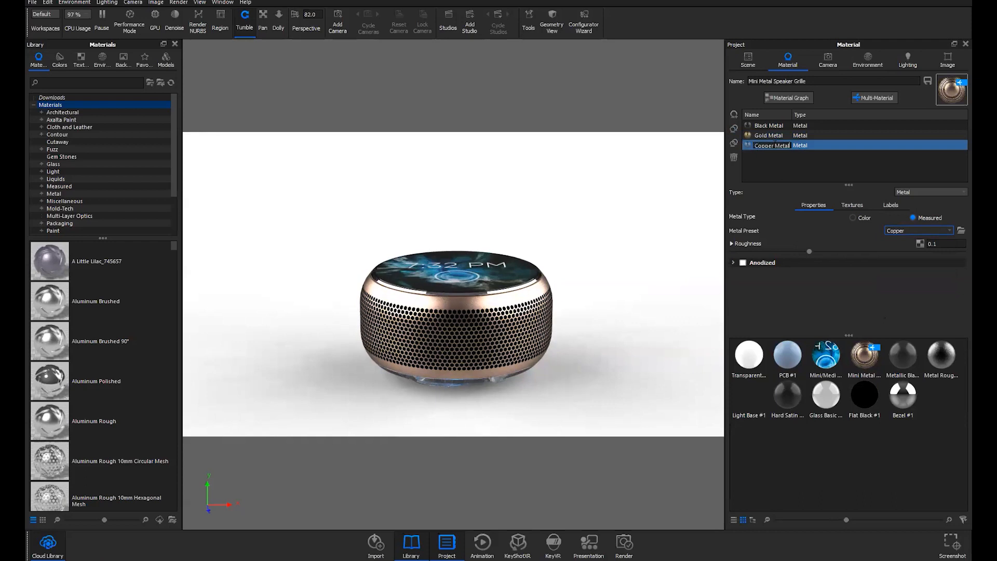
{"action": "left_click", "coordinate": [774, 158]}
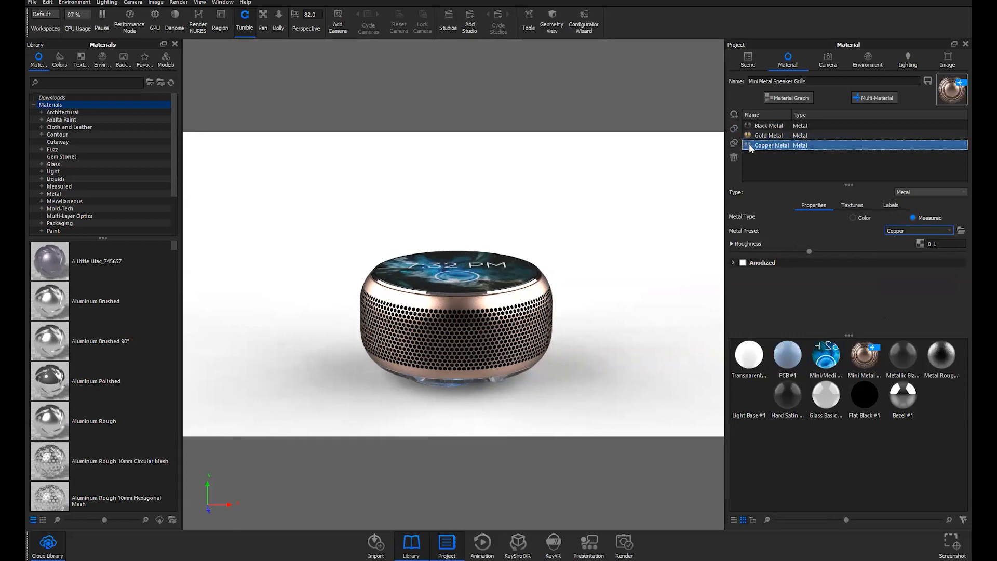
{"action": "double_click", "coordinate": [789, 145]}
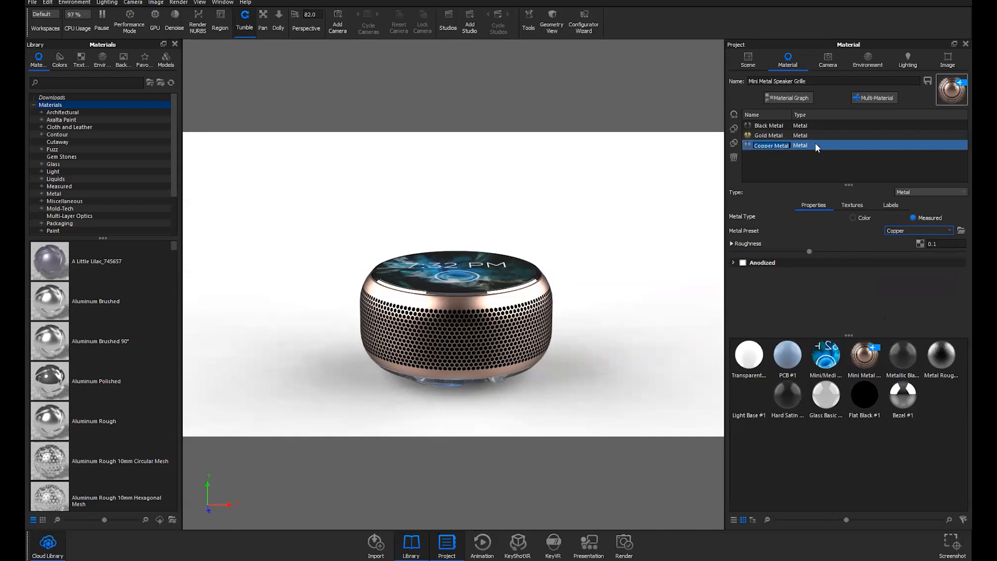
{"action": "key", "text": "Return"}
Give the Copper Metal grille circular holes and shrink the mesh scale for a denser pattern
{"action": "left_click", "coordinate": [852, 205]}
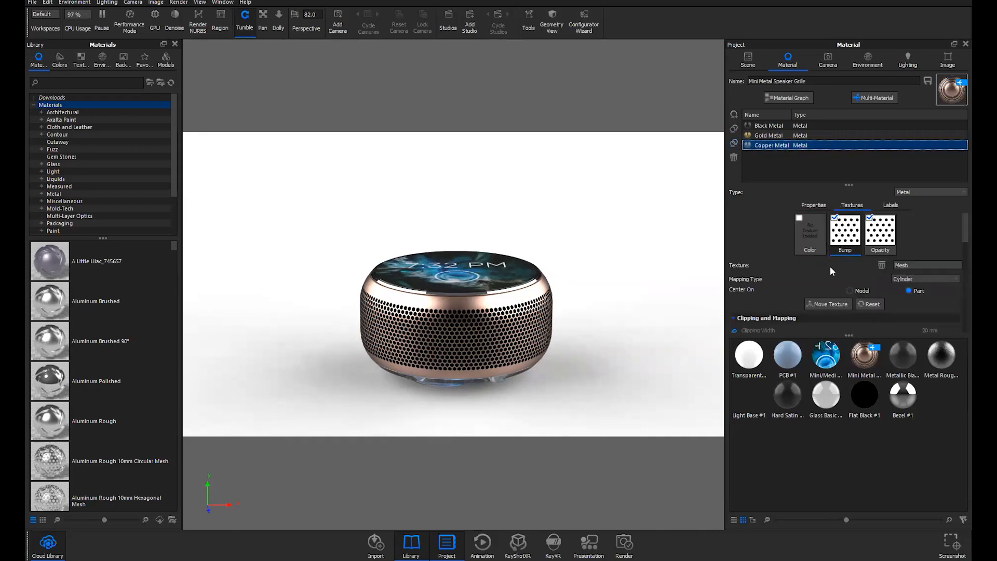
{"action": "scroll", "coordinate": [827, 264], "scroll_direction": "down", "scroll_amount": 5}
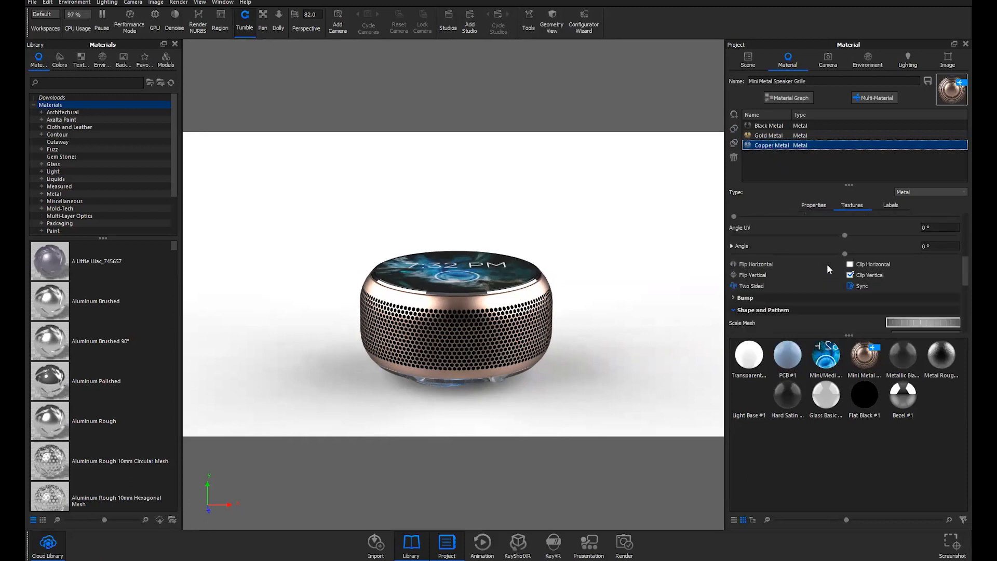
{"action": "scroll", "coordinate": [830, 268], "scroll_direction": "down", "scroll_amount": 1}
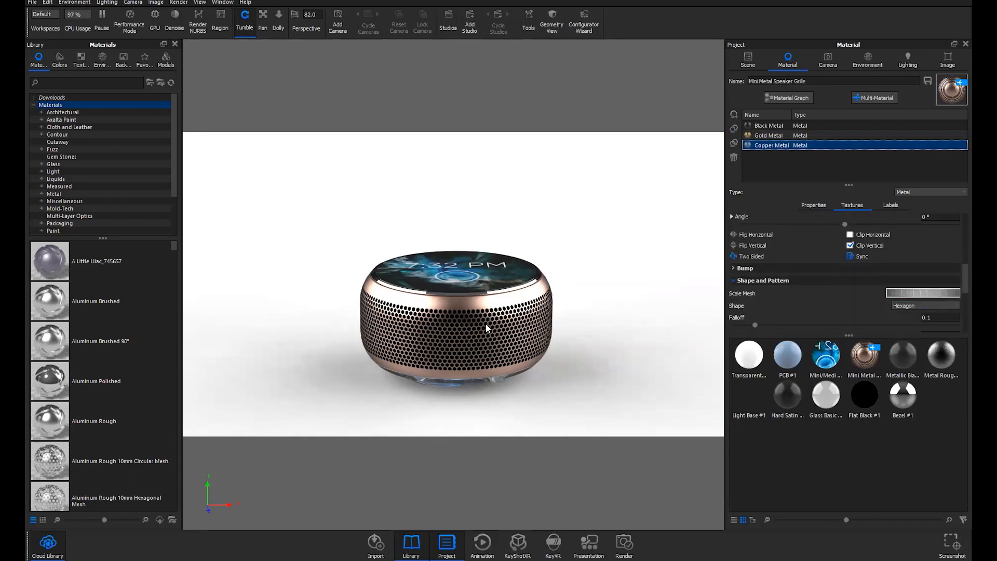
{"action": "left_click", "coordinate": [900, 307]}
{"action": "left_click", "coordinate": [906, 314]}
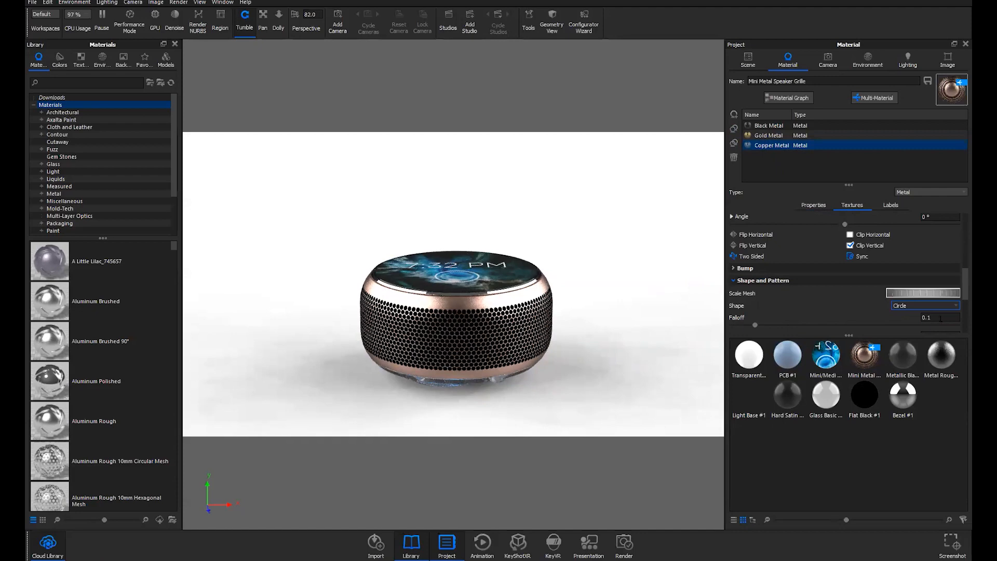
{"action": "left_click_drag", "start_coordinate": [938, 298], "coordinate": [921, 300]}
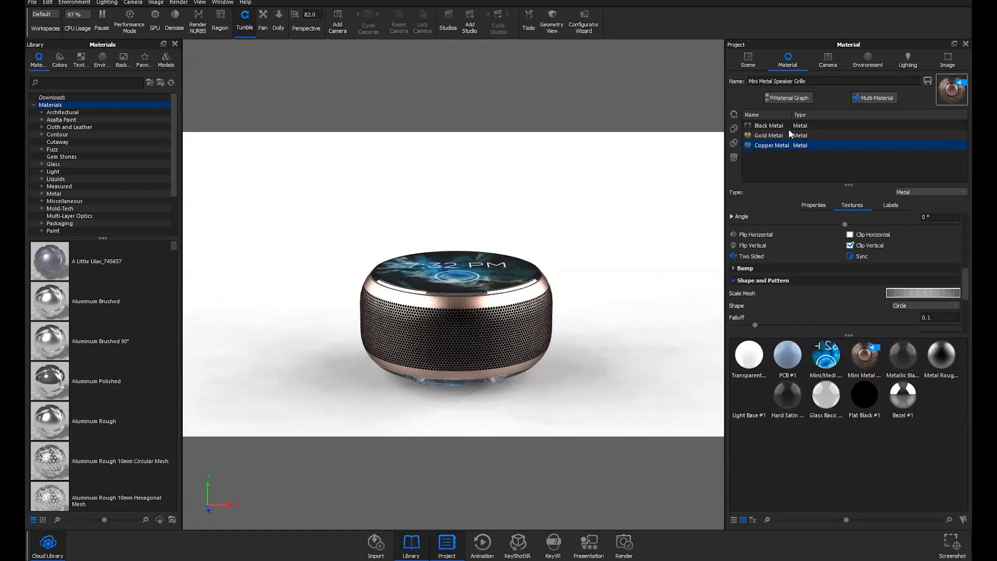
Preview the speaker in Gold Metal, then leave it on Black Metal
{"action": "left_click", "coordinate": [770, 145]}
{"action": "left_click", "coordinate": [767, 135]}
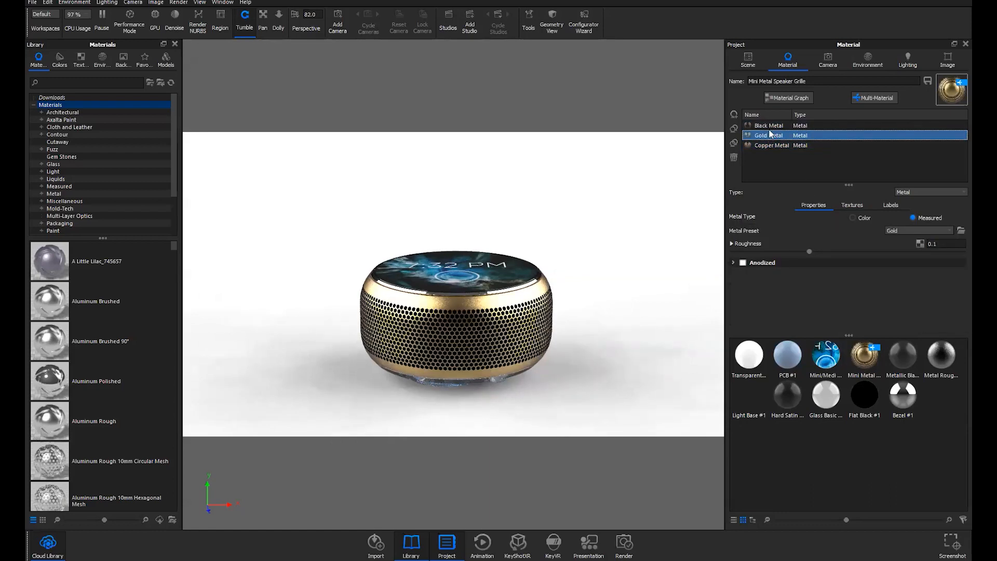
{"action": "left_click", "coordinate": [769, 126]}
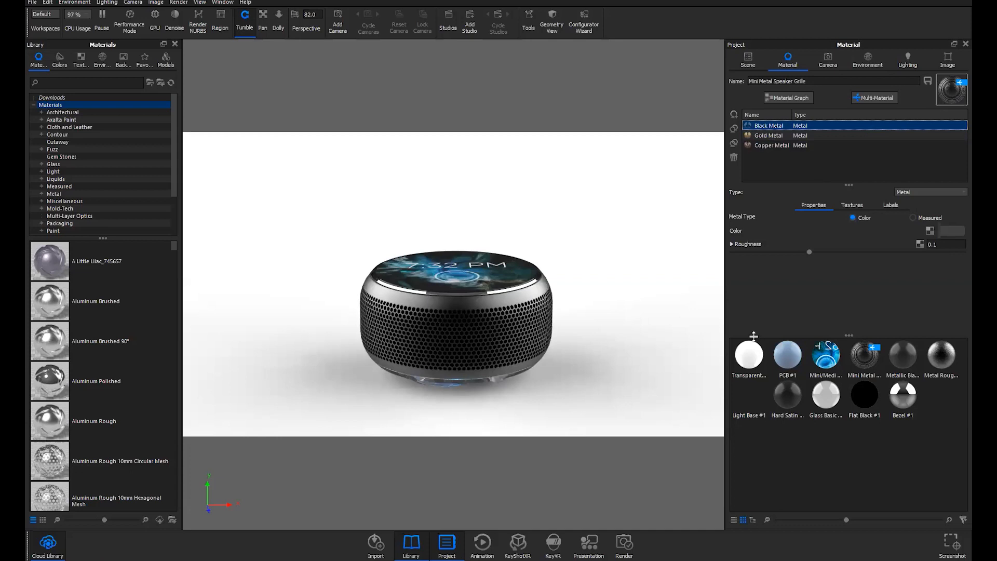
{"action": "left_click", "coordinate": [787, 358]}
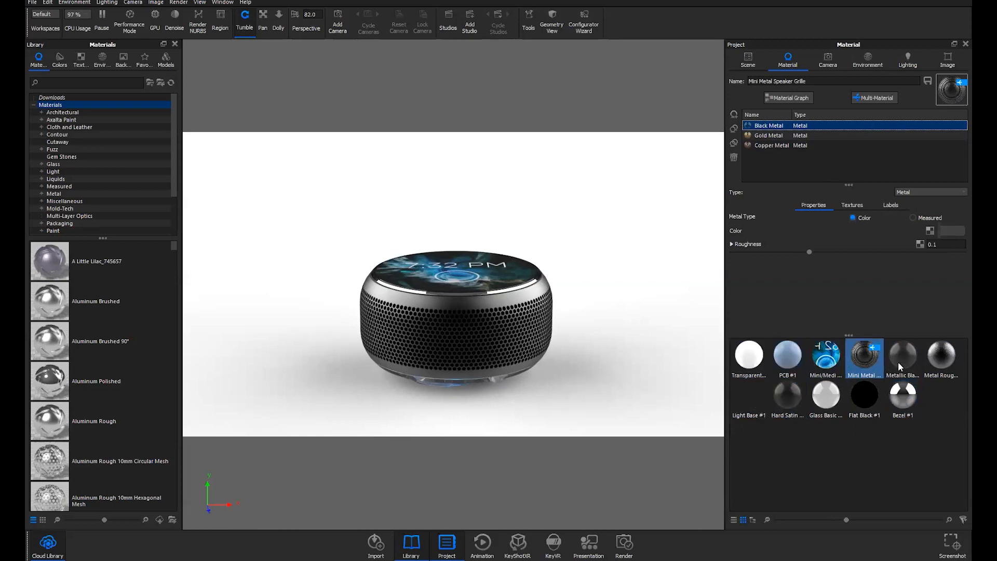
{"action": "left_click_drag", "start_coordinate": [848, 335], "coordinate": [850, 317]}
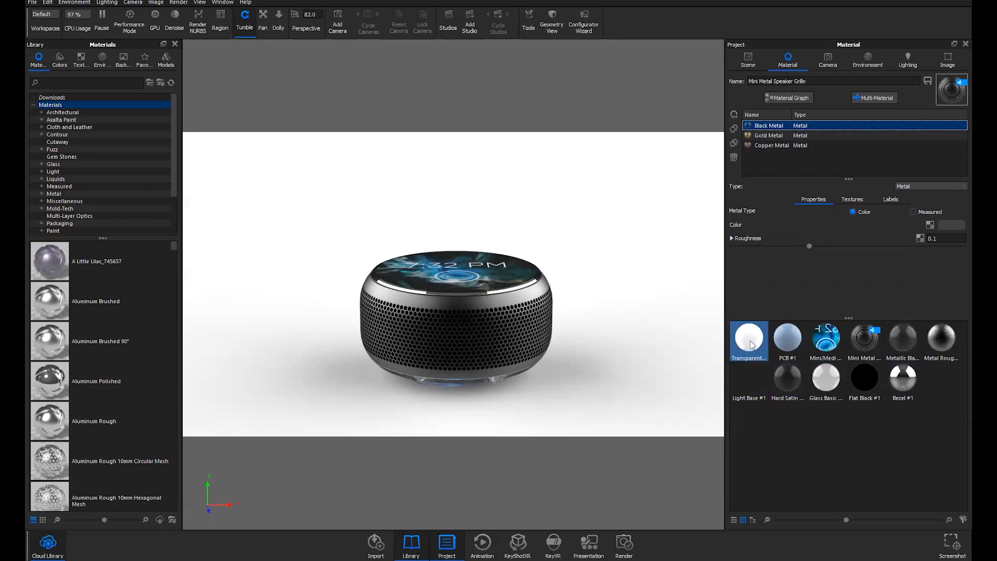
{"action": "left_click", "coordinate": [751, 344]}
{"action": "left_click", "coordinate": [791, 343], "text": "ctrl"}
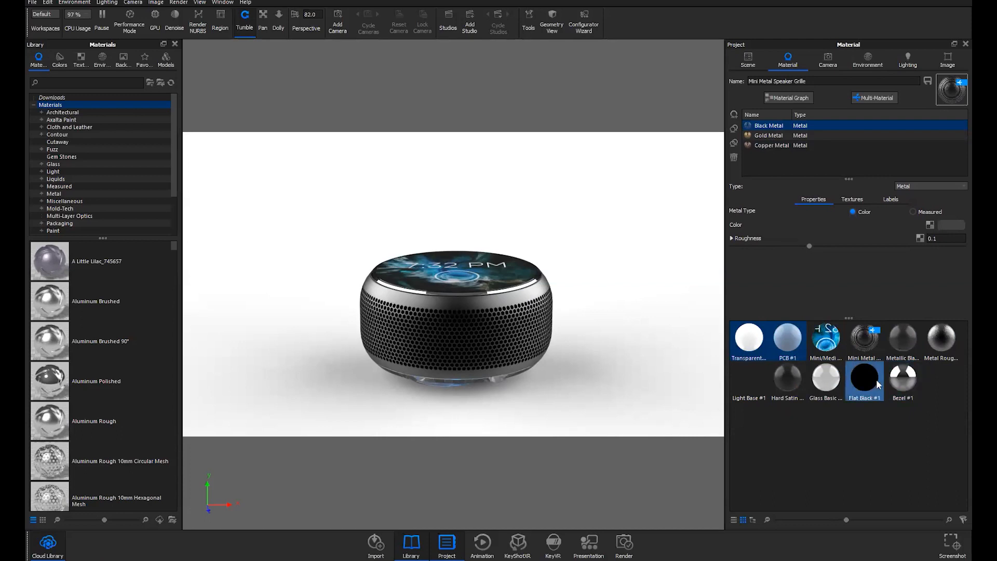
{"action": "right_click", "coordinate": [754, 341]}
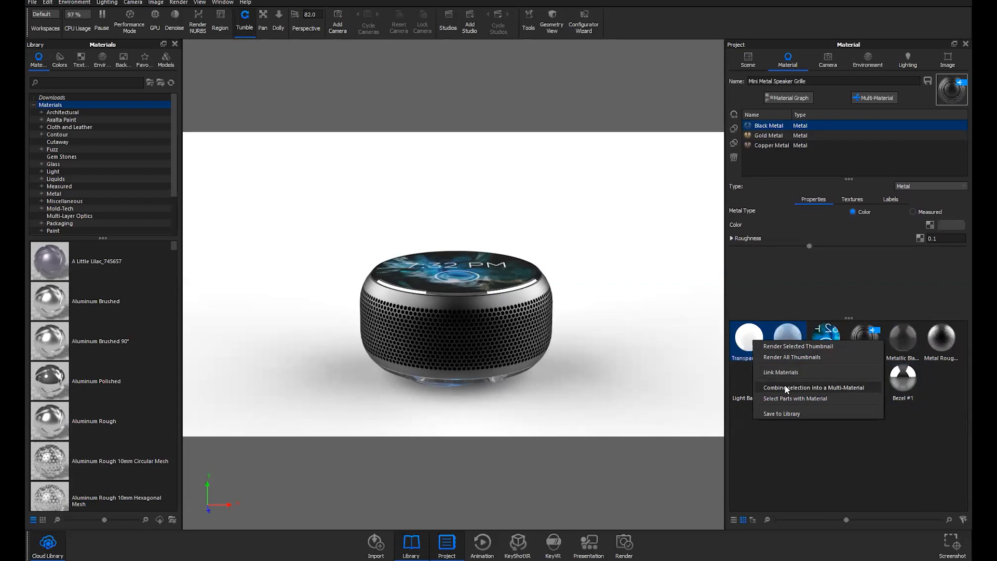
{"action": "left_click", "coordinate": [784, 165]}
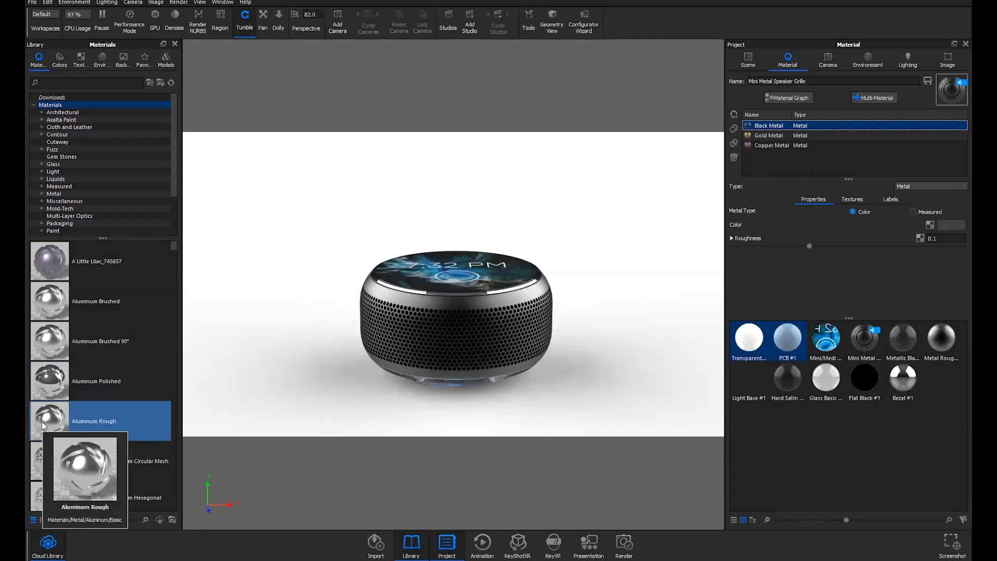
Drop Aluminum Rough onto the grille, cycle through all variants, and finish on Aluminum Rough
{"action": "left_click_drag", "start_coordinate": [42, 421], "coordinate": [455, 314]}
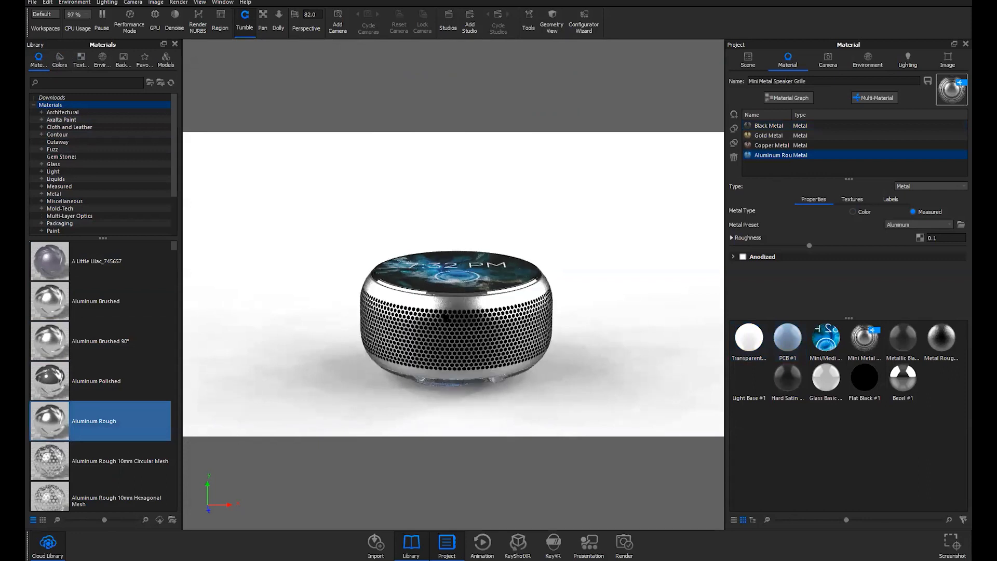
{"action": "left_click", "coordinate": [757, 157]}
{"action": "left_click", "coordinate": [771, 145]}
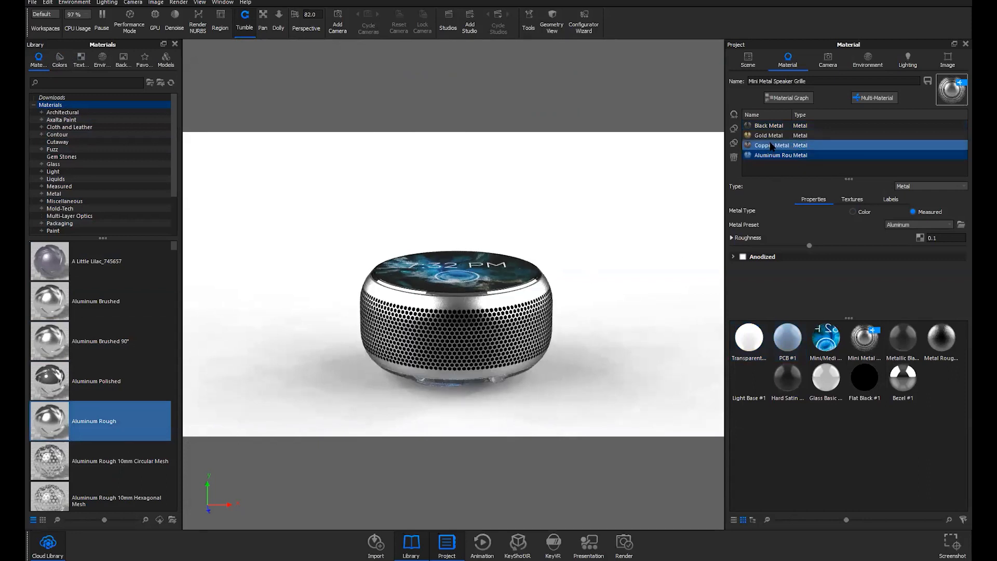
{"action": "left_click", "coordinate": [771, 137], "text": "shift"}
{"action": "left_click", "coordinate": [770, 137]}
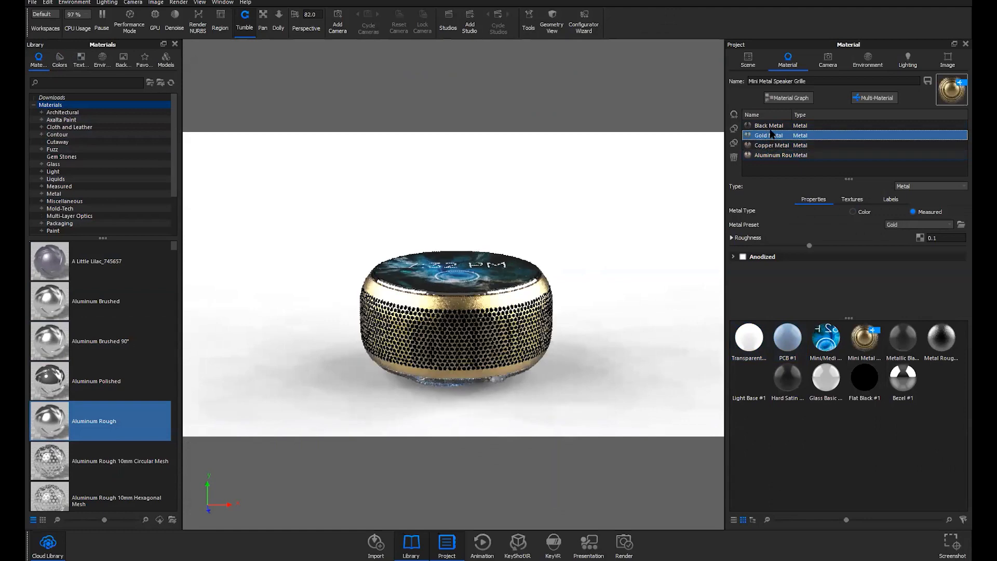
{"action": "left_click", "coordinate": [769, 128]}
{"action": "left_click", "coordinate": [770, 136]}
{"action": "left_click", "coordinate": [772, 146]}
{"action": "left_click", "coordinate": [773, 156]}
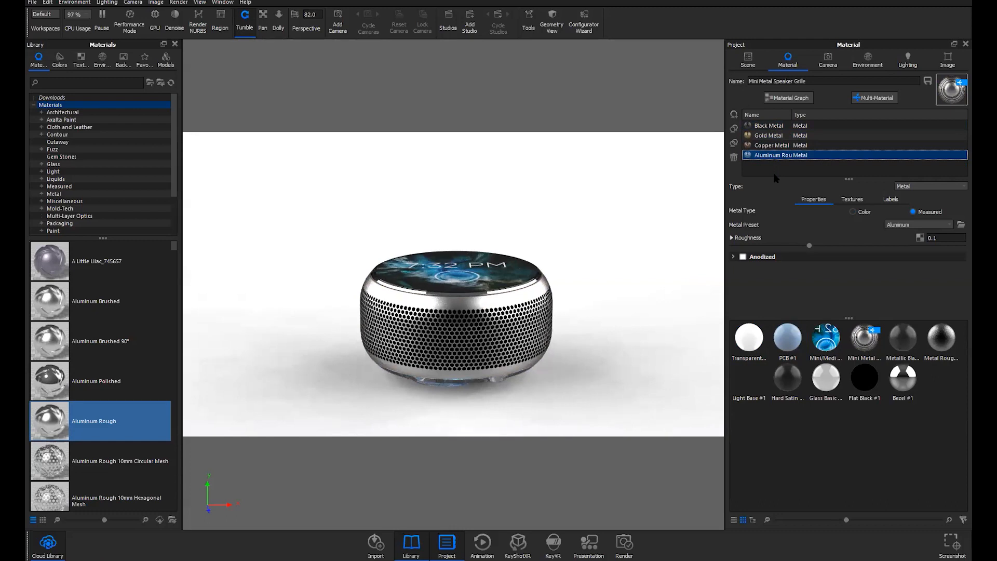
Show the Scene tree with a widened Model Sets sidebar listing the KeyShot Assistant set
{"action": "left_click", "coordinate": [748, 62]}
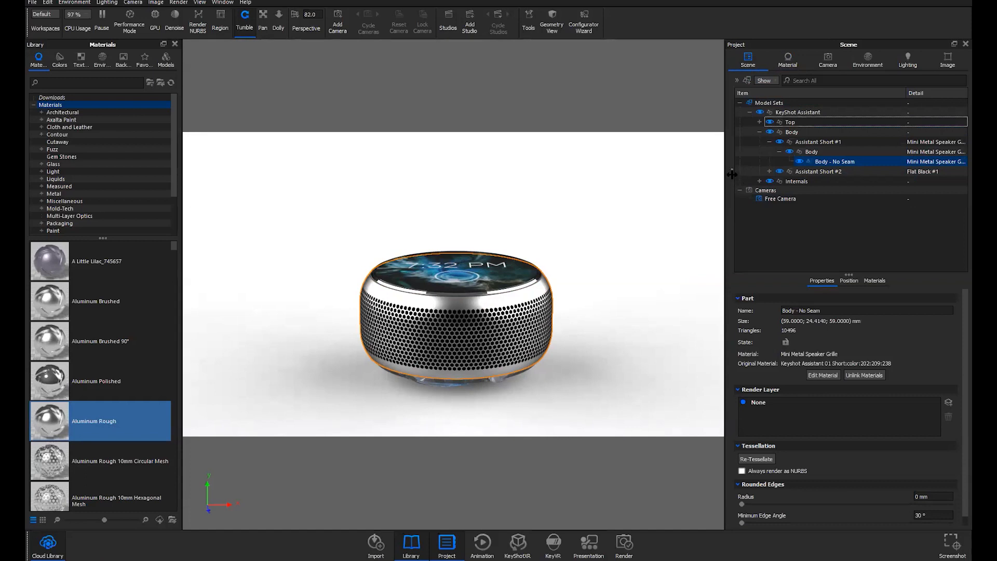
{"action": "mouse_move", "coordinate": [732, 174]}
{"action": "left_mouse_down"}
{"action": "mouse_move", "coordinate": [800, 174]}
{"action": "mouse_move", "coordinate": [741, 179]}
{"action": "left_mouse_up"}
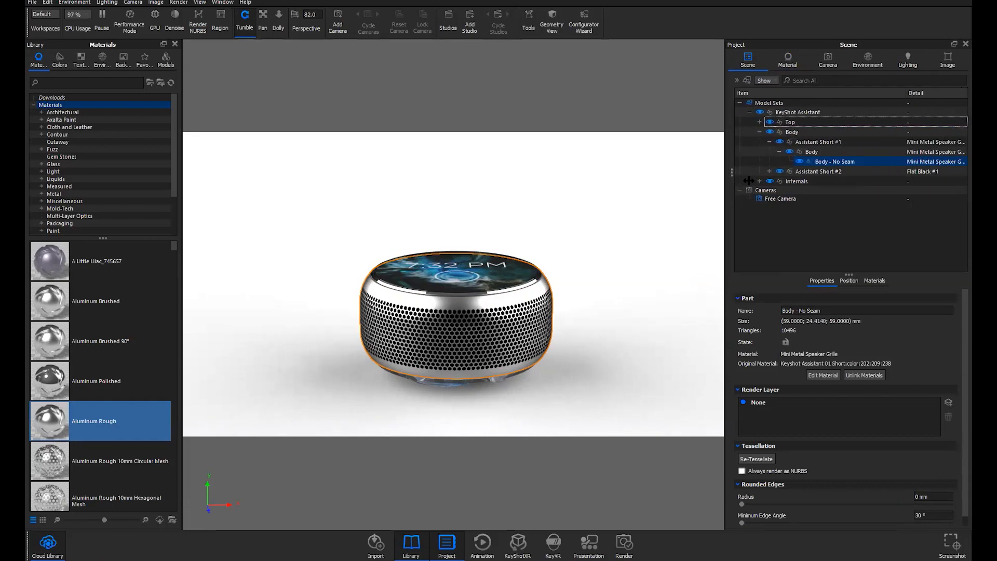
{"action": "left_click", "coordinate": [737, 81]}
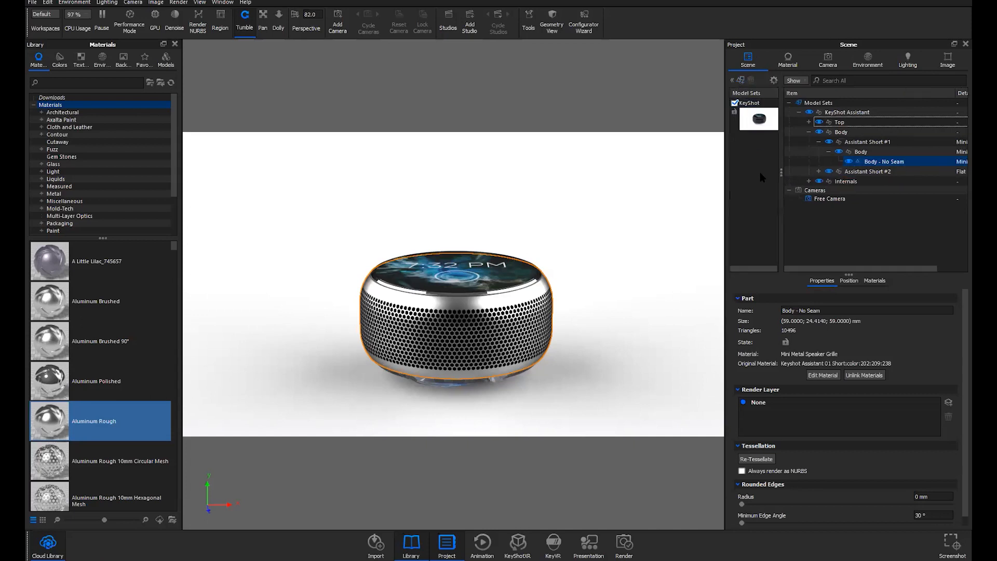
{"action": "left_click_drag", "start_coordinate": [781, 172], "coordinate": [789, 174]}
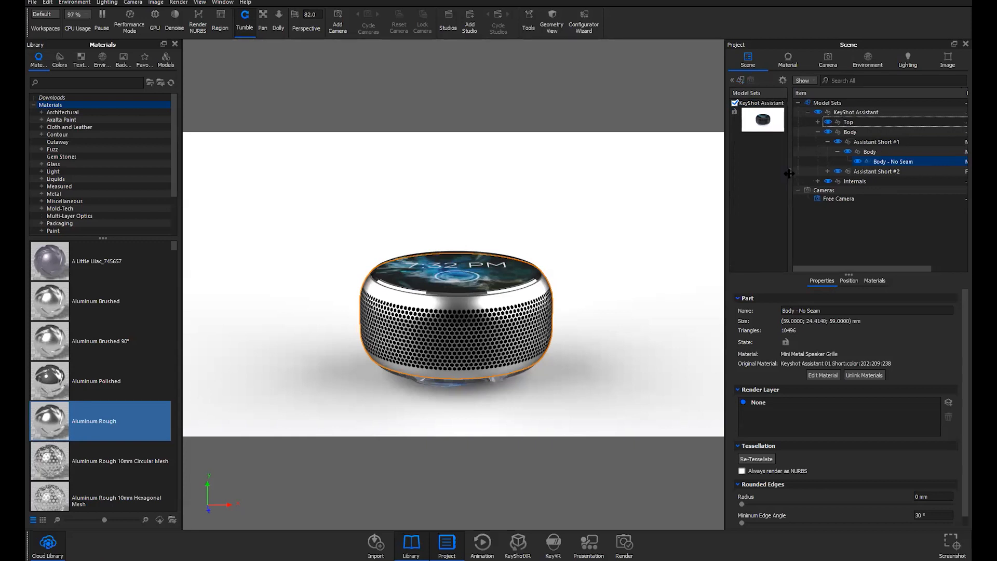
{"action": "left_click", "coordinate": [741, 81]}
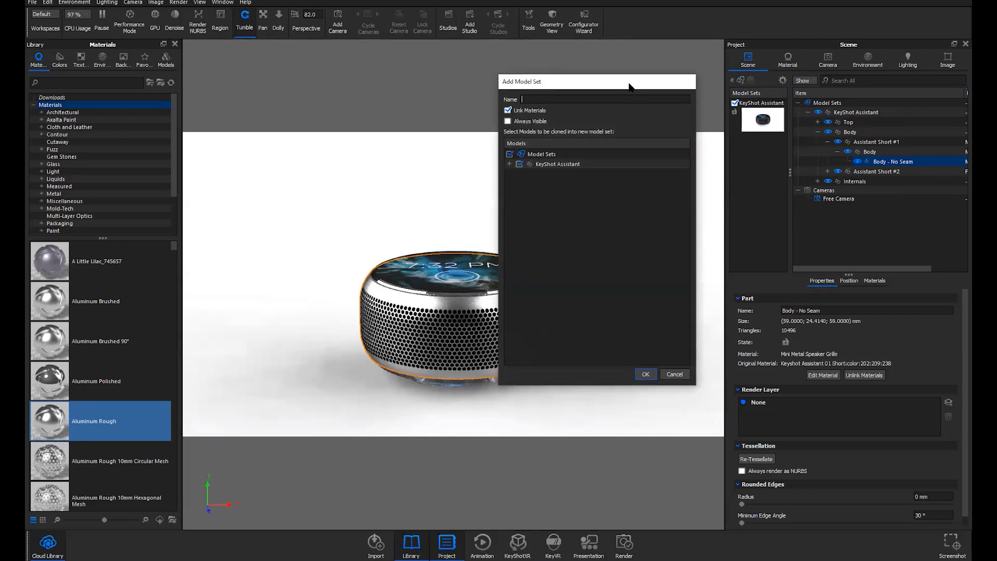
{"action": "left_click_drag", "start_coordinate": [629, 86], "coordinate": [644, 77]}
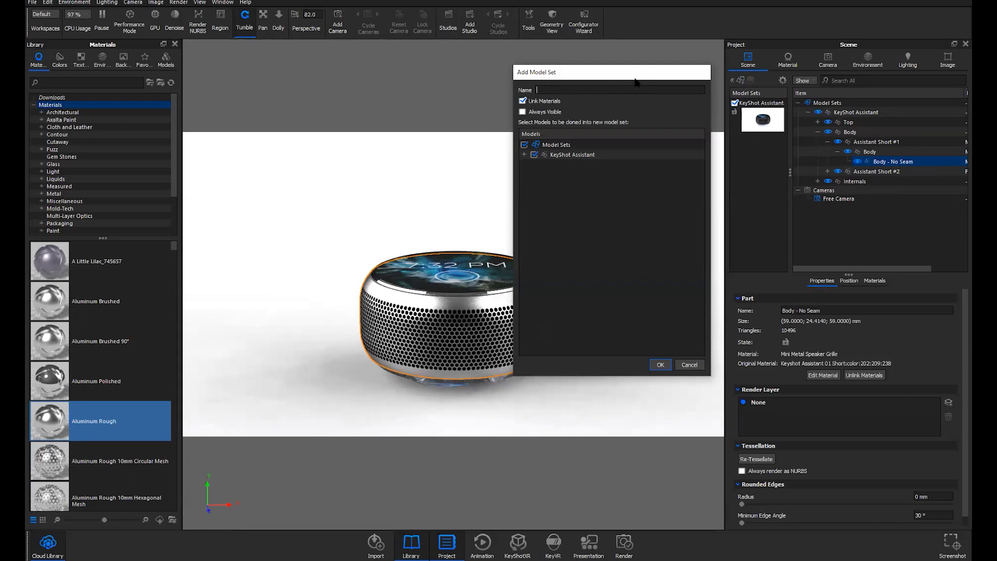
{"action": "left_click_drag", "start_coordinate": [639, 79], "coordinate": [643, 78]}
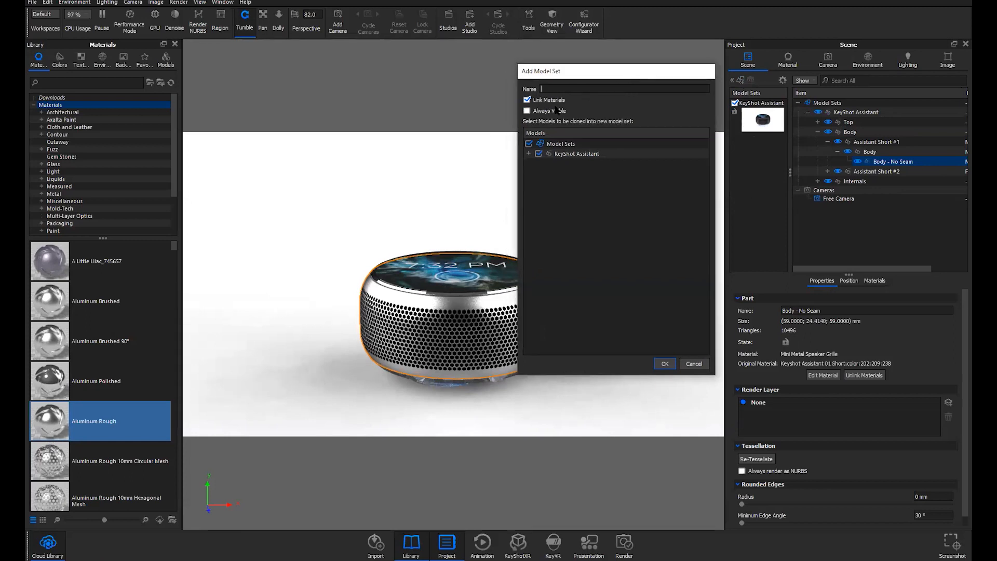
{"action": "left_click", "coordinate": [557, 153]}
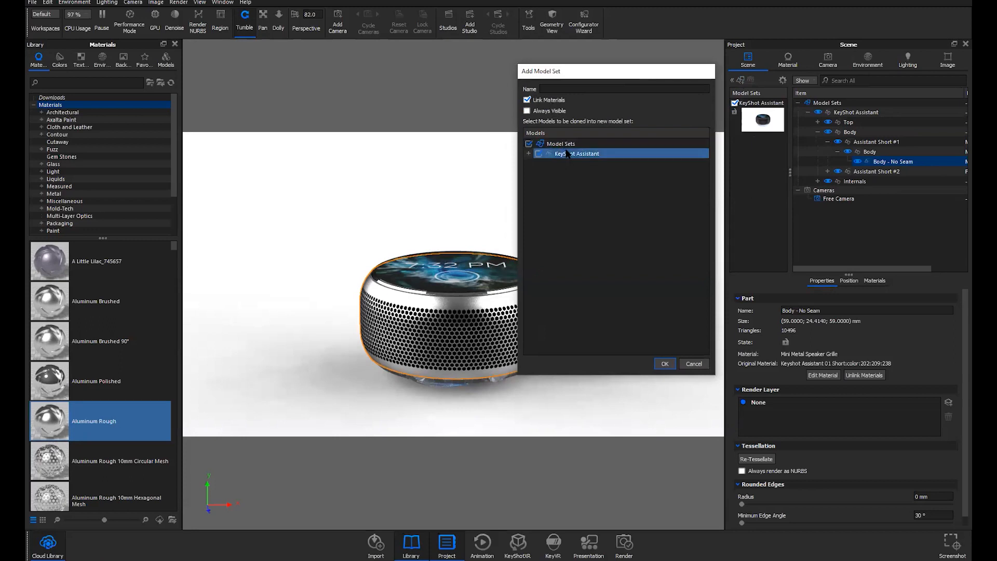
{"action": "left_click", "coordinate": [529, 154]}
{"action": "left_click", "coordinate": [571, 175]}
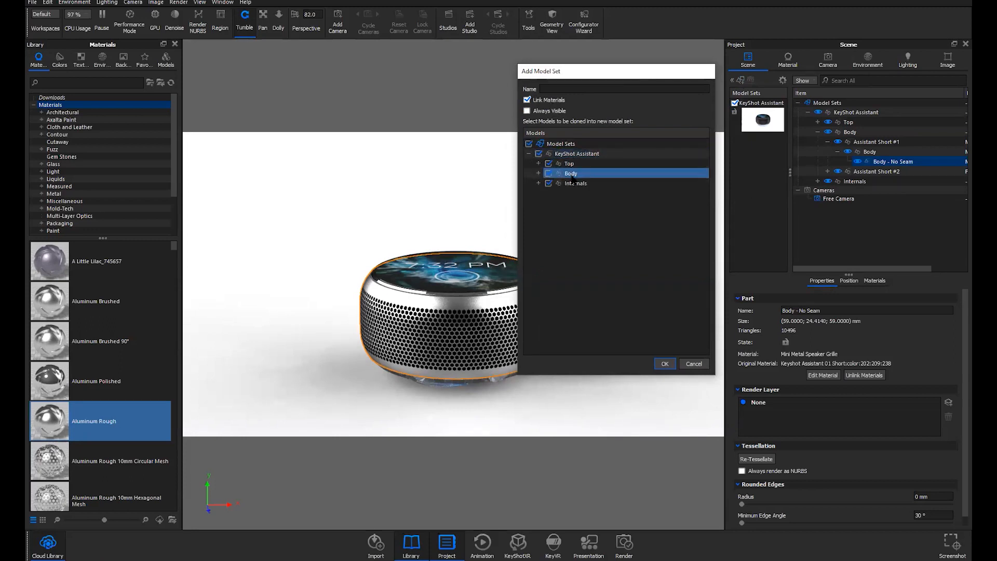
{"action": "left_click", "coordinate": [578, 155]}
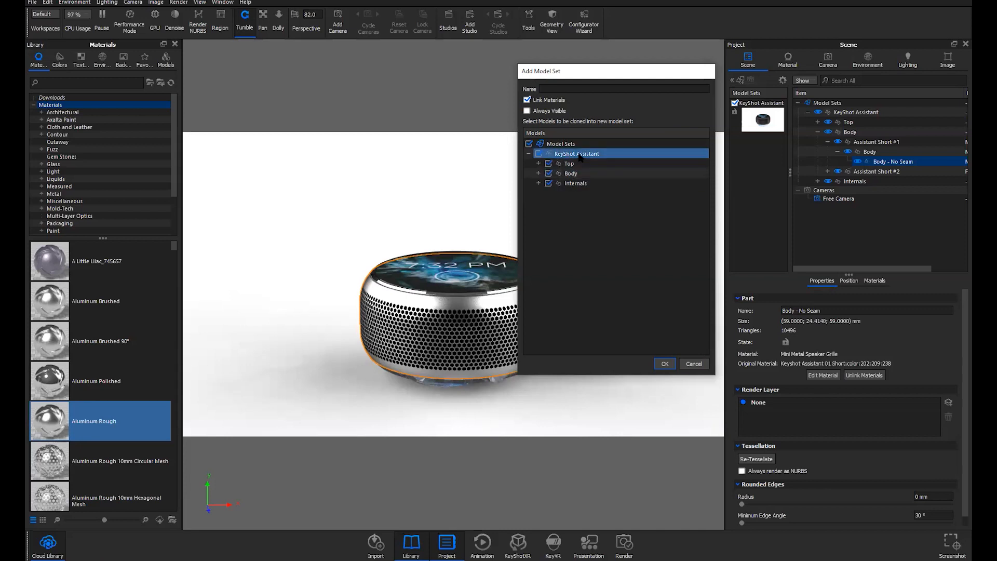
{"action": "left_click", "coordinate": [697, 366]}
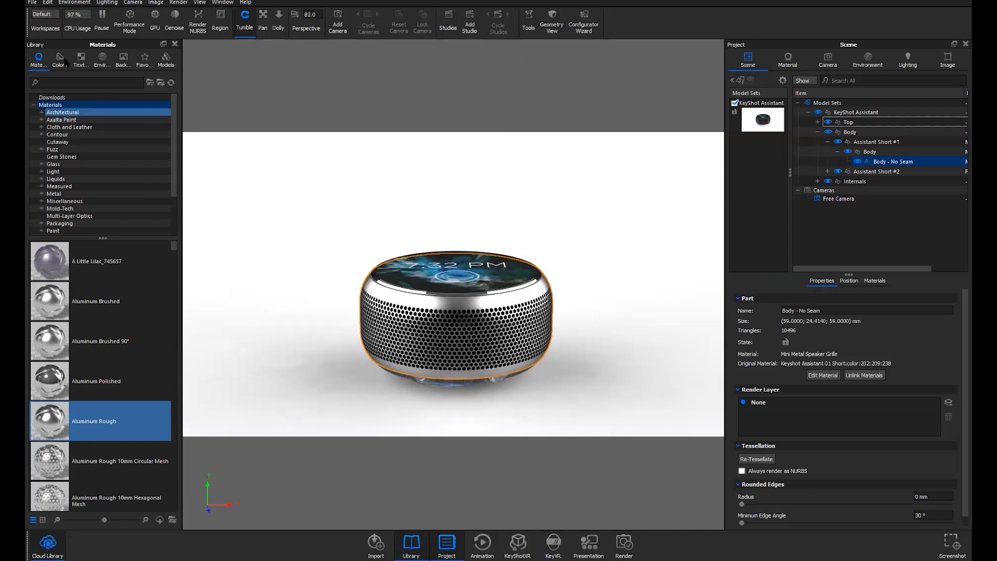
{"action": "left_click", "coordinate": [33, 3]}
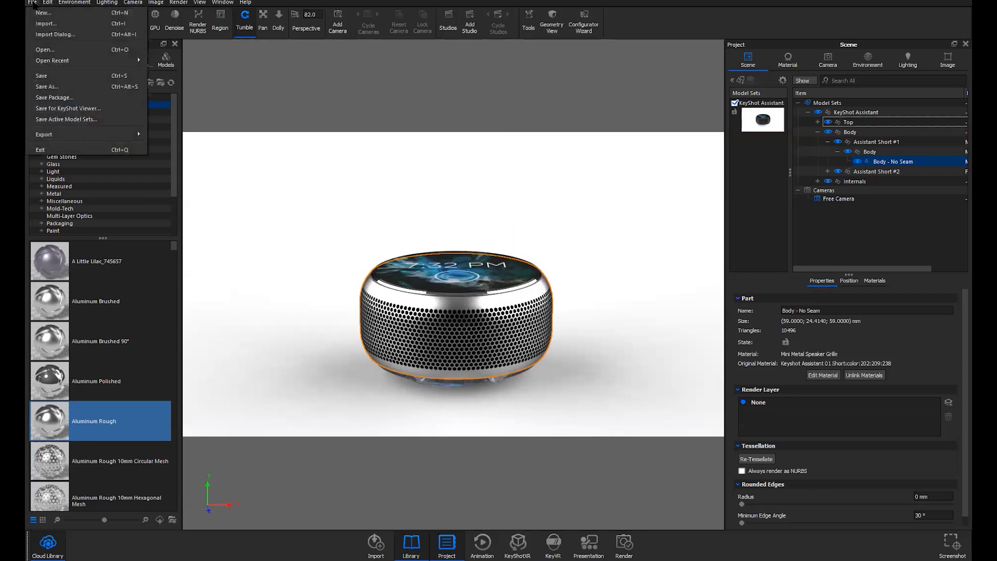
{"action": "left_click", "coordinate": [165, 58]}
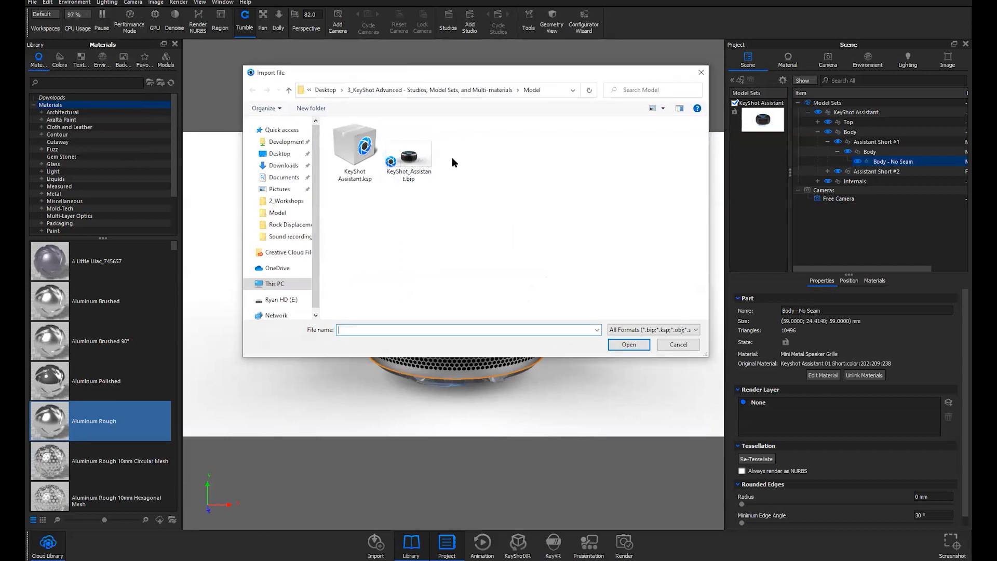
{"action": "left_click", "coordinate": [417, 161]}
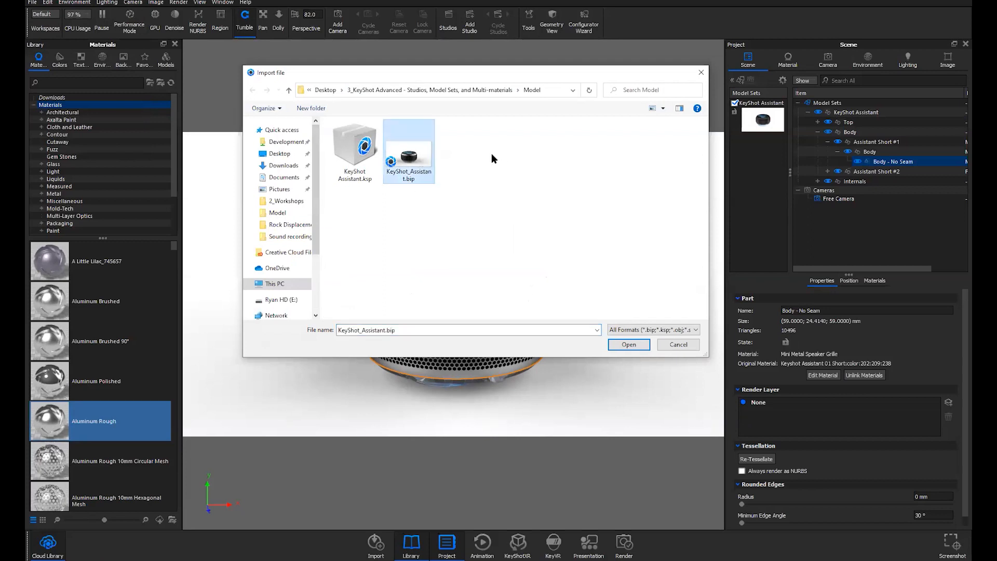
{"action": "left_click", "coordinate": [629, 344]}
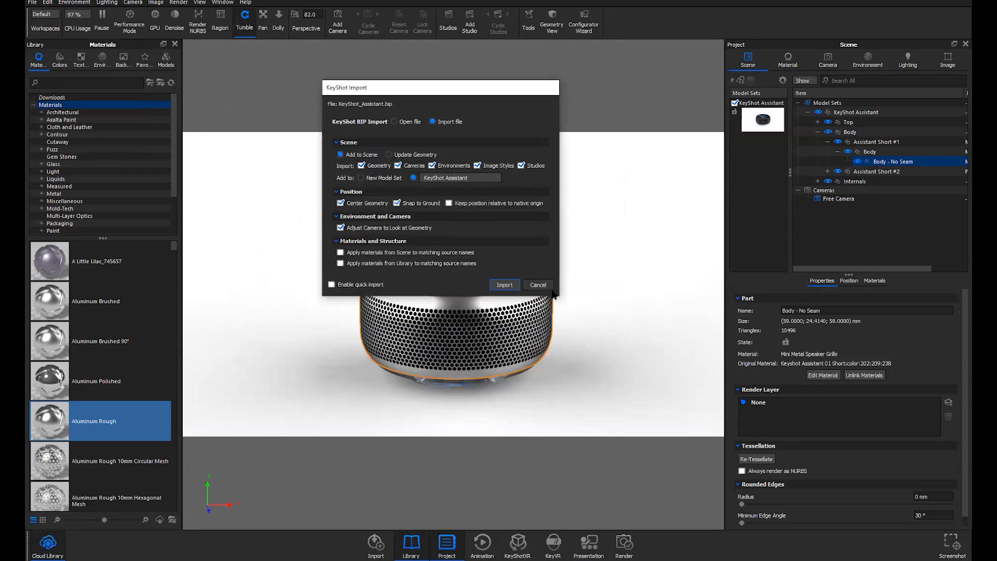
{"action": "left_click", "coordinate": [336, 141]}
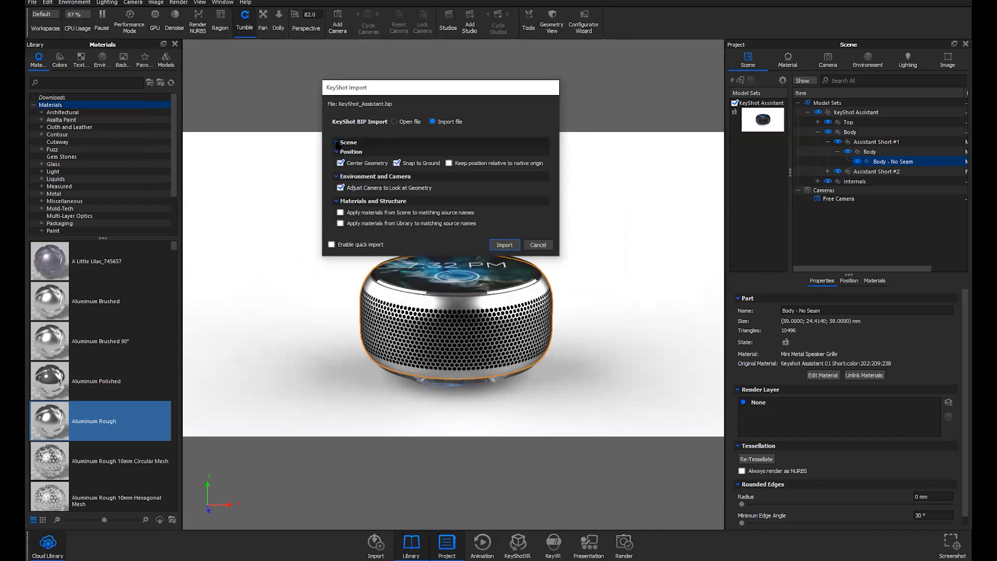
{"action": "left_click", "coordinate": [337, 143]}
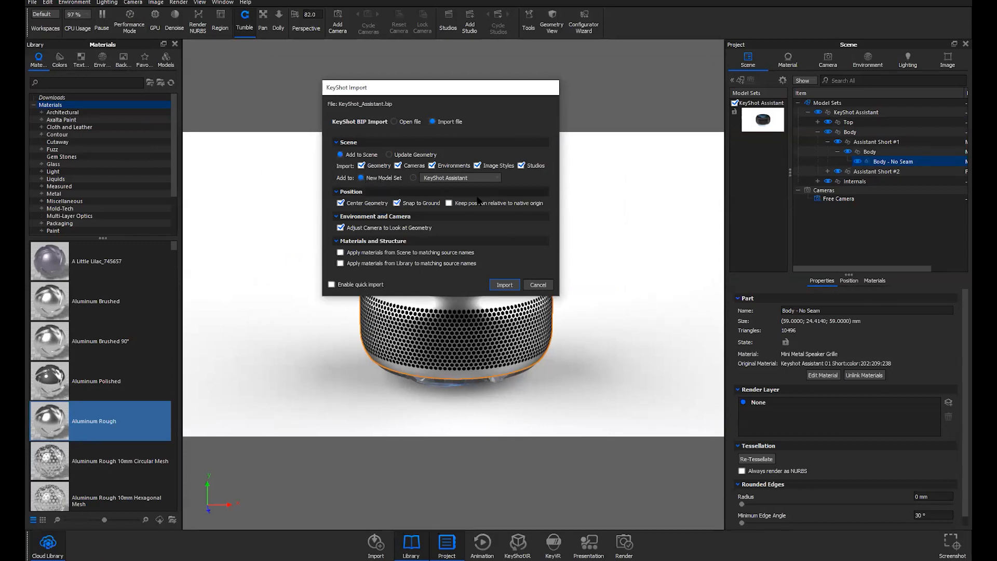
{"action": "left_click", "coordinate": [413, 178]}
{"action": "left_click", "coordinate": [454, 179]}
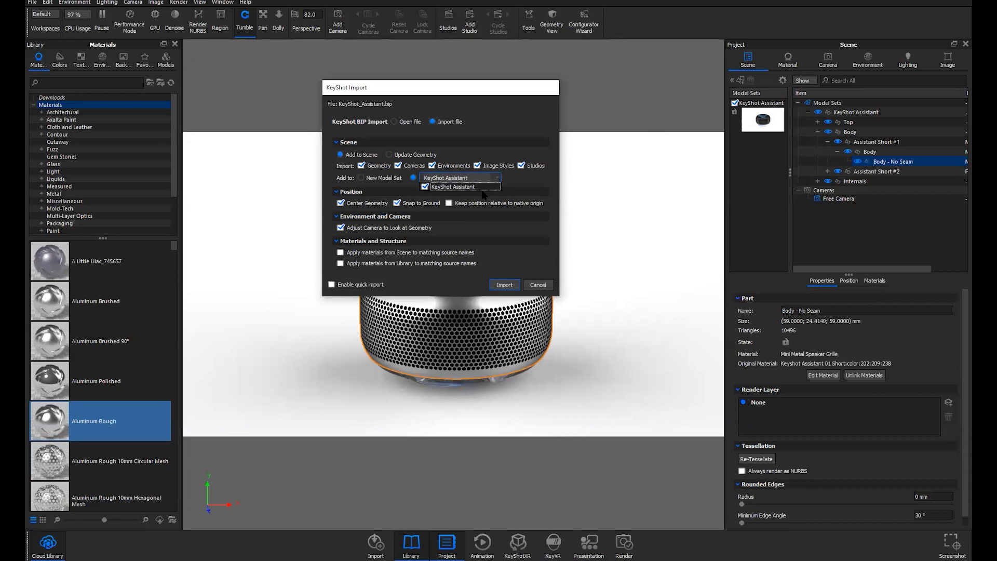
{"action": "left_click", "coordinate": [543, 285]}
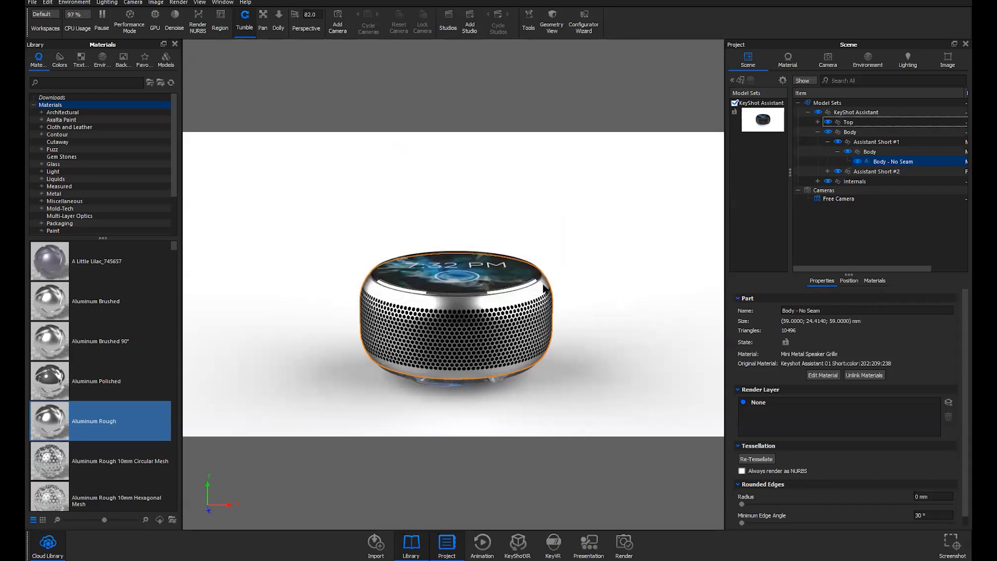
{"action": "left_click", "coordinate": [766, 157]}
Widen the Project panel and render a new thumbnail for the KeyShot Assistant model set
{"action": "left_click", "coordinate": [748, 171]}
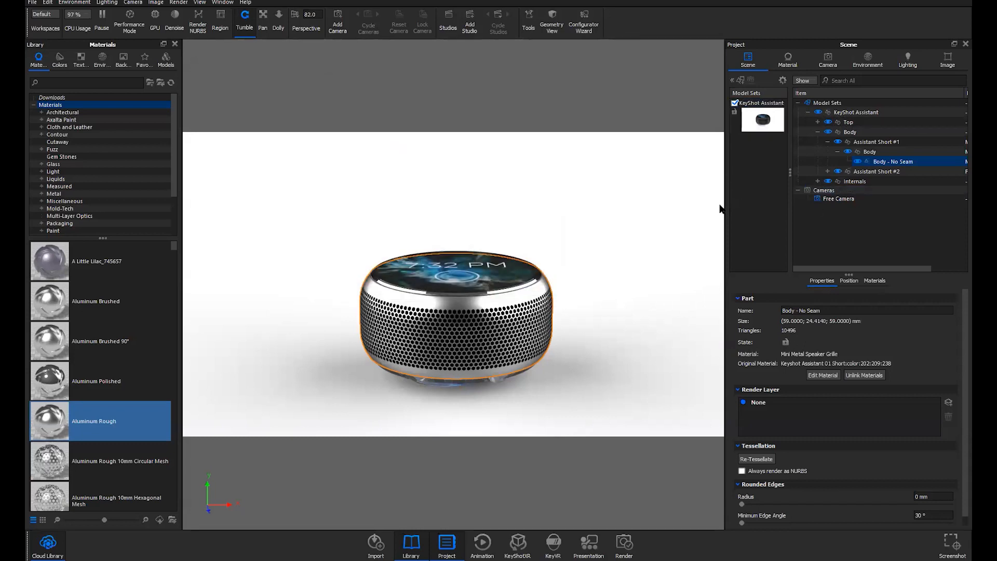
{"action": "left_click_drag", "start_coordinate": [724, 207], "coordinate": [687, 207]}
{"action": "left_click_drag", "start_coordinate": [764, 173], "coordinate": [775, 173]}
{"action": "left_click", "coordinate": [739, 131]}
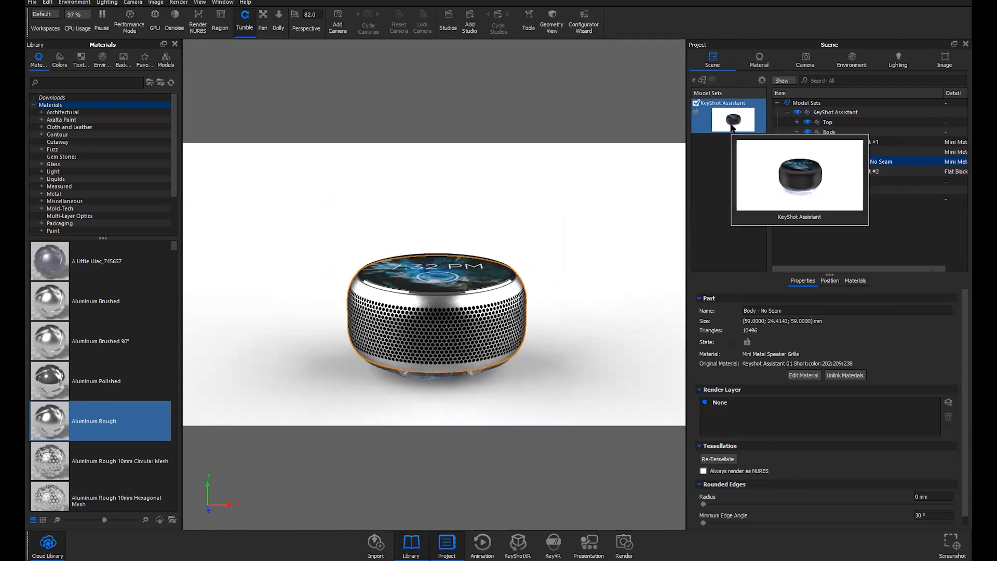
{"action": "left_click", "coordinate": [718, 117]}
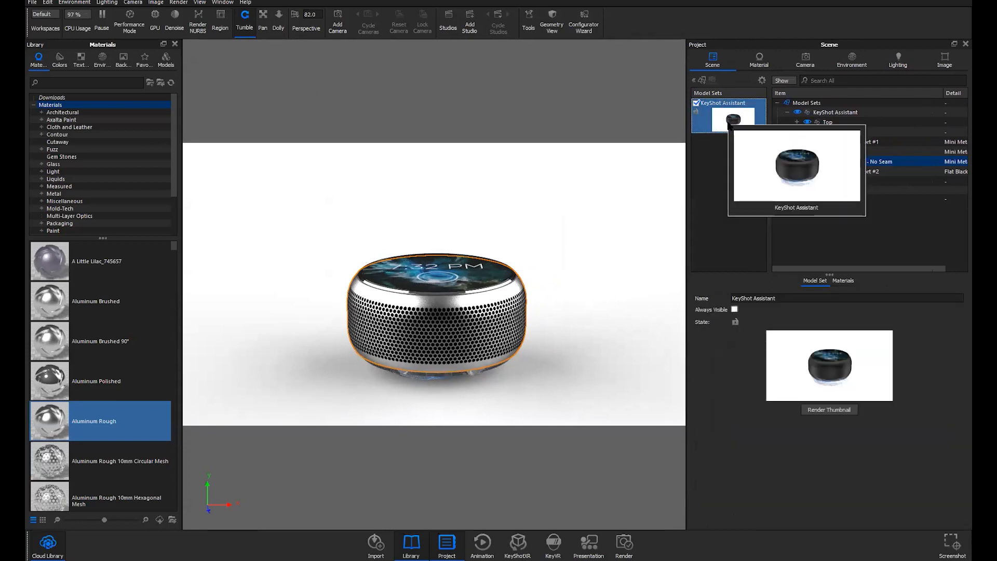
{"action": "left_click", "coordinate": [830, 410]}
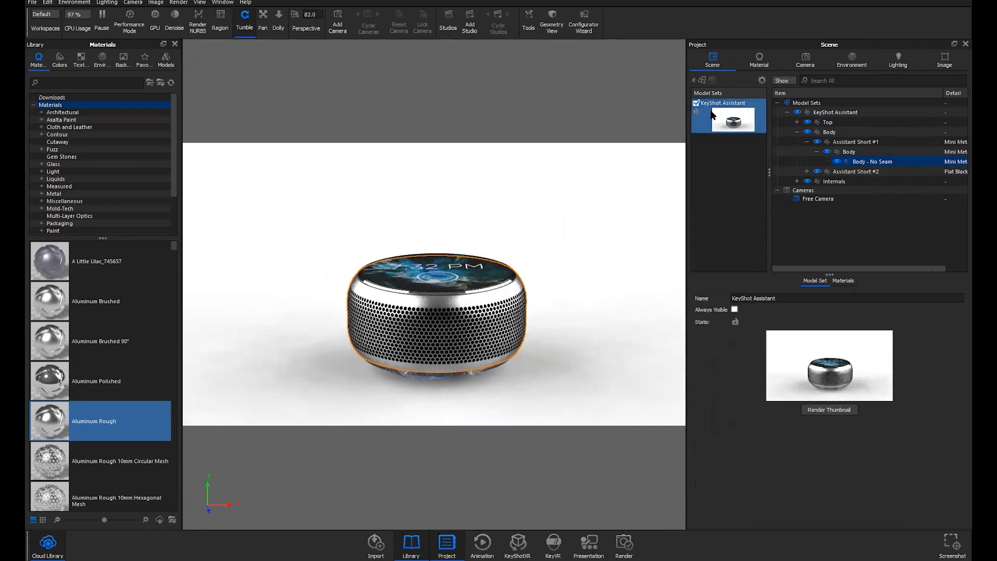
Rename the model set to Speaker 1 and collapse the Assistant Short #1 and Body branches
{"action": "left_click", "coordinate": [730, 171]}
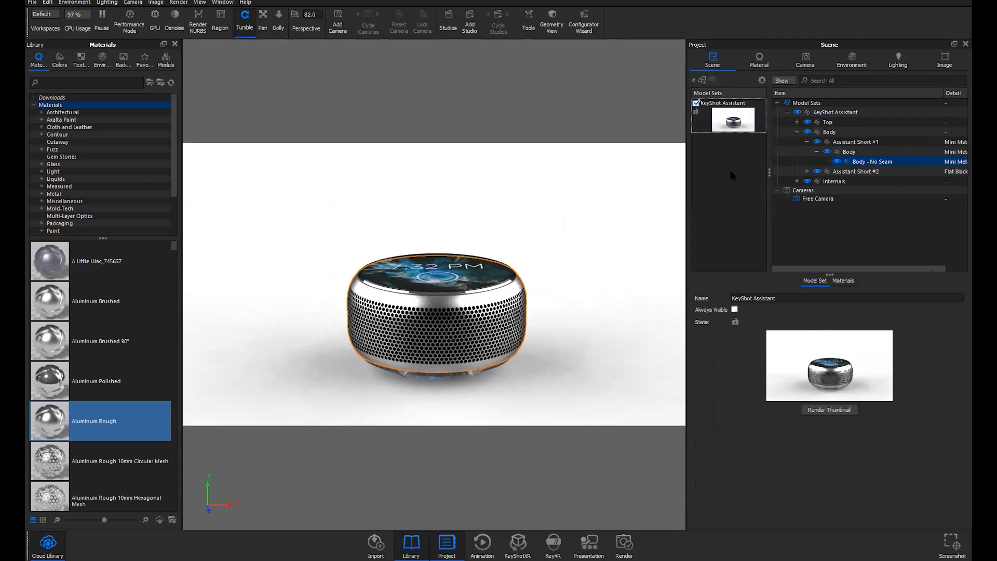
{"action": "left_click", "coordinate": [741, 109]}
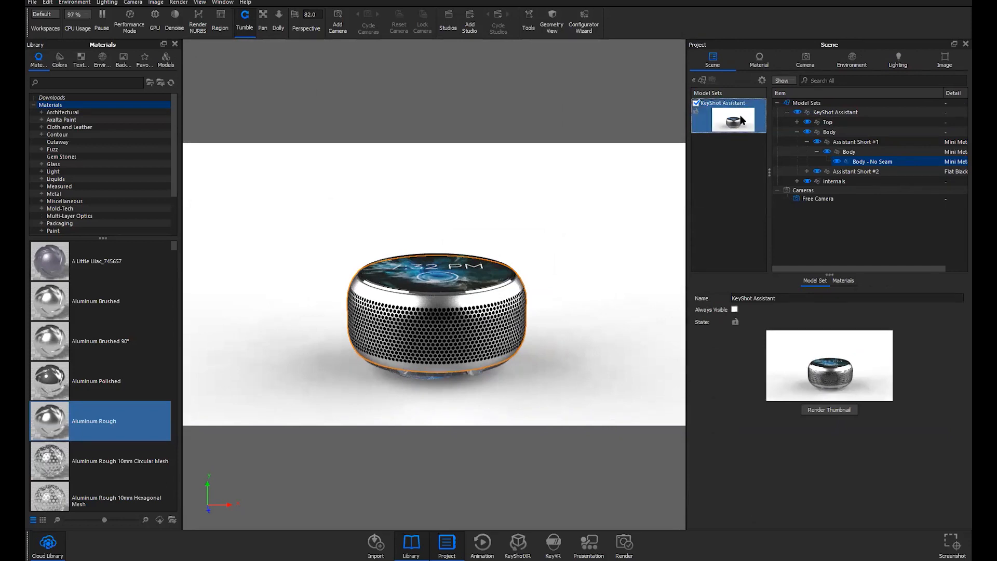
{"action": "mouse_move", "coordinate": [742, 120]}
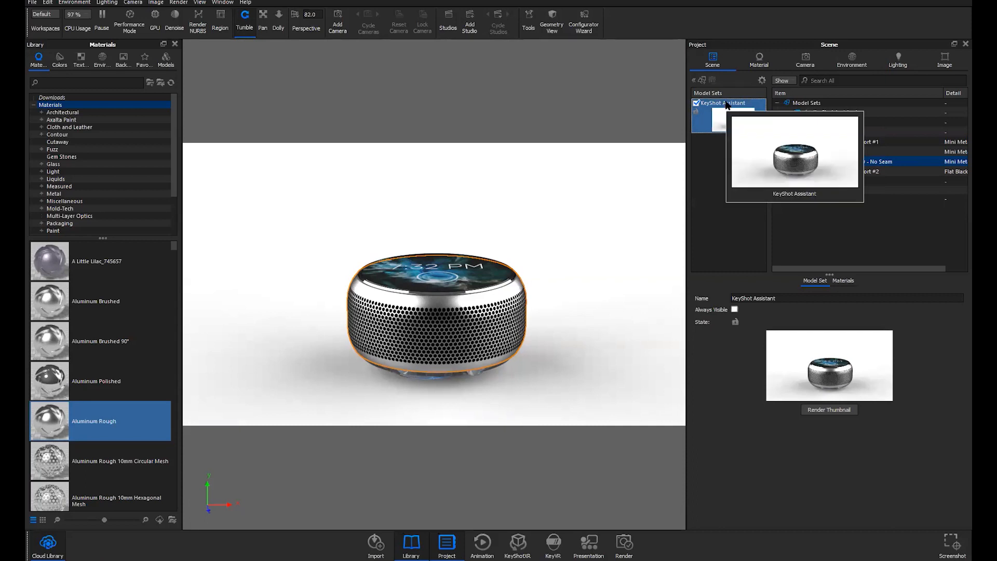
{"action": "double_click", "coordinate": [726, 103]}
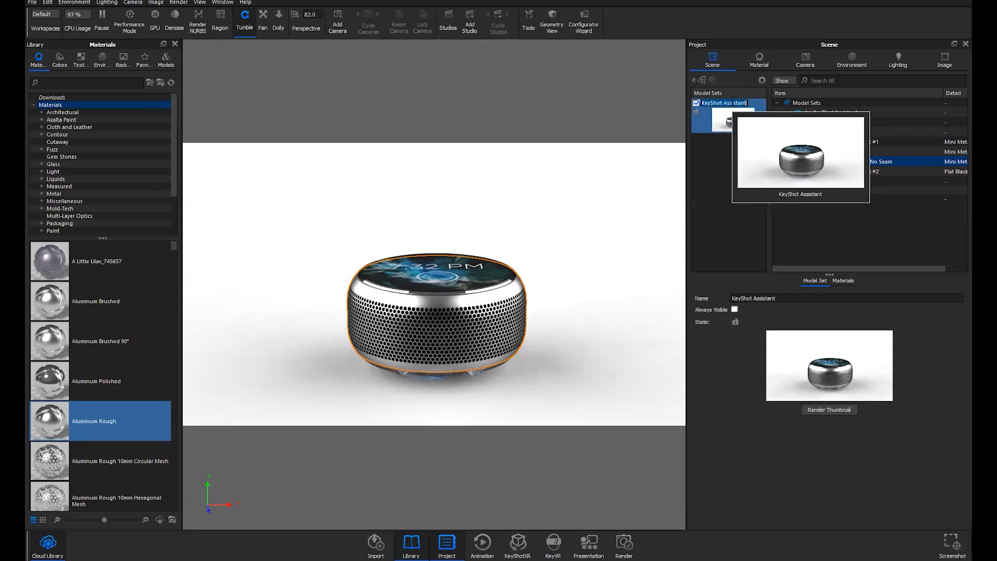
{"action": "type", "text": "Speaker 1"}
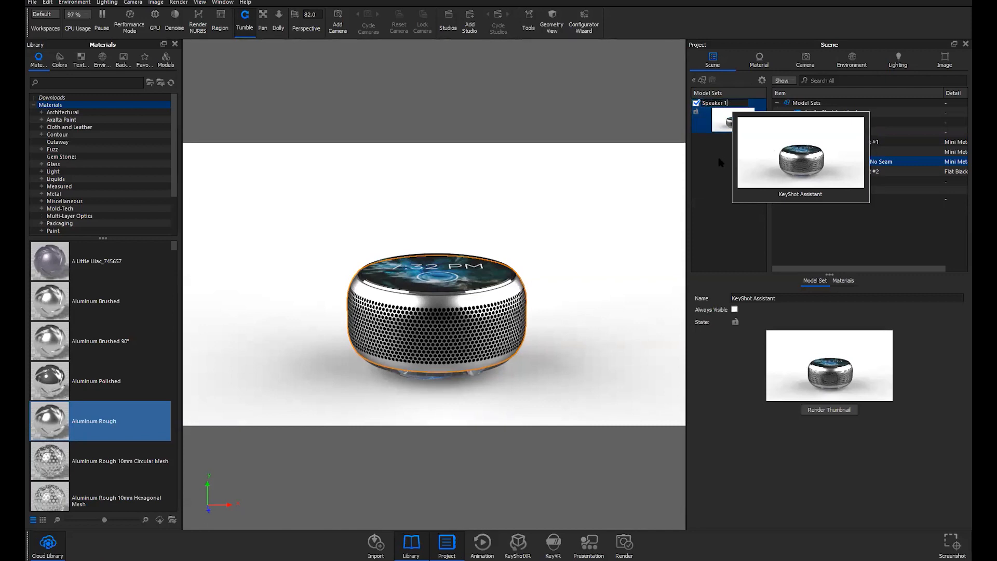
{"action": "left_click", "coordinate": [716, 123]}
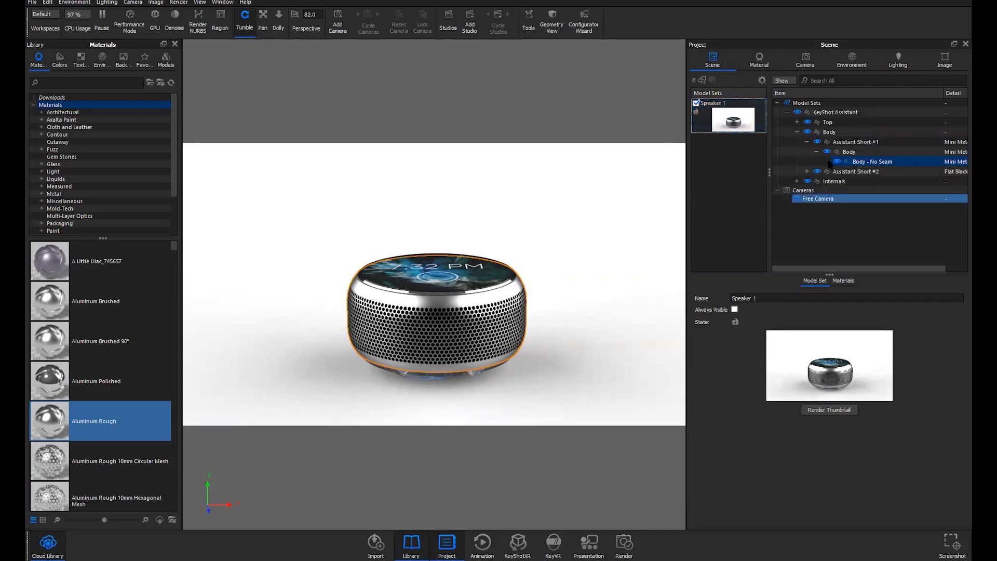
{"action": "left_click", "coordinate": [806, 141]}
{"action": "left_click", "coordinate": [797, 132]}
Add a linked-copy model set named Speaker 2 based on Speaker 1
{"action": "left_click", "coordinate": [827, 113]}
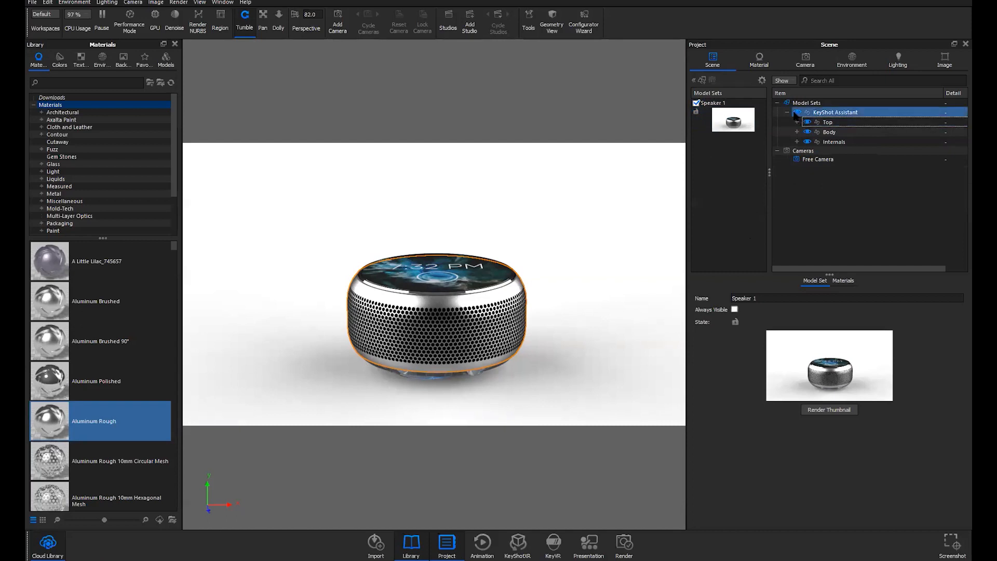
{"action": "right_click", "coordinate": [829, 114]}
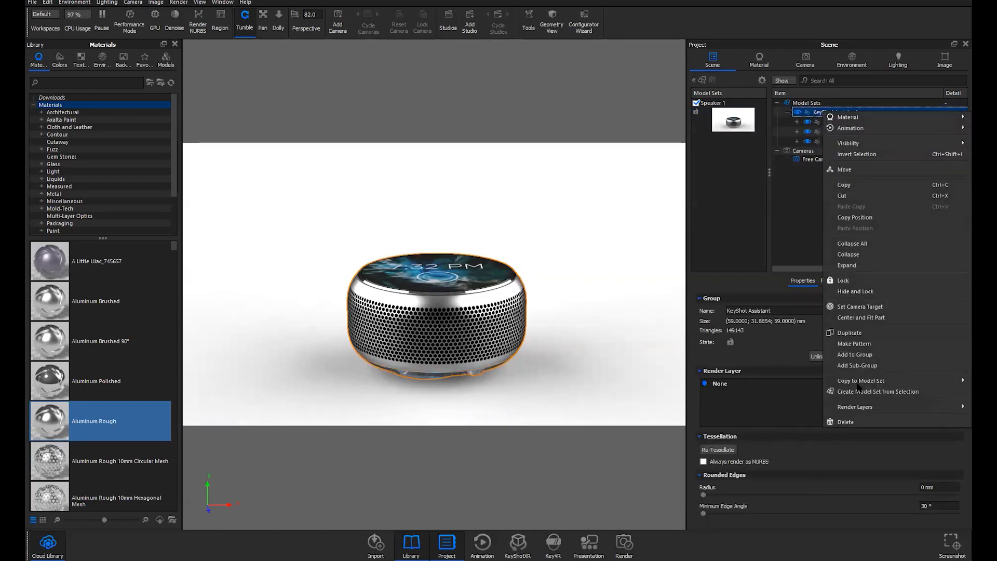
{"action": "left_click", "coordinate": [808, 194]}
{"action": "left_click", "coordinate": [733, 119]}
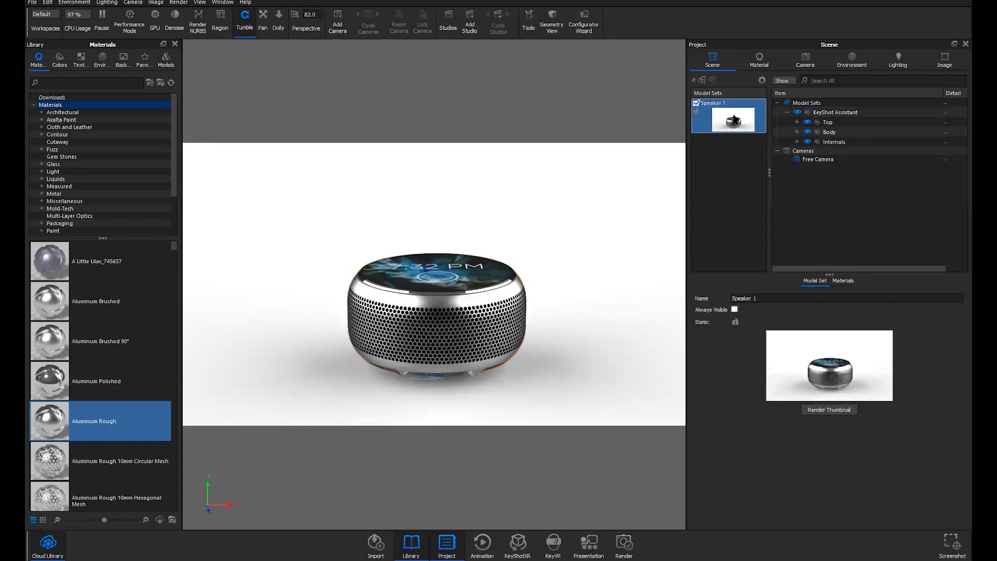
{"action": "left_click", "coordinate": [702, 81]}
{"action": "left_click_drag", "start_coordinate": [649, 75], "coordinate": [604, 75]}
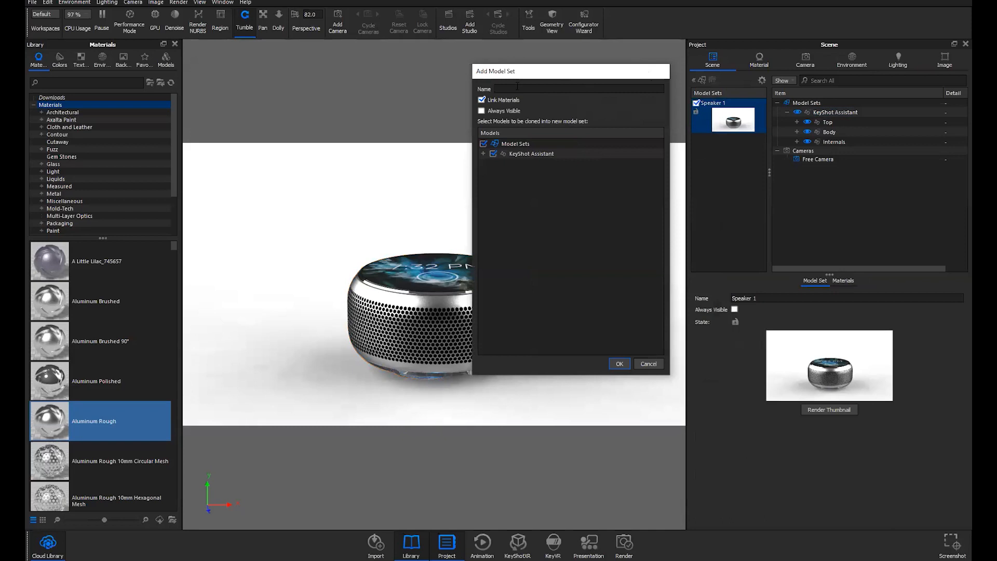
{"action": "type", "text": "Speaker 2"}
{"action": "left_click_drag", "start_coordinate": [591, 75], "coordinate": [598, 70]}
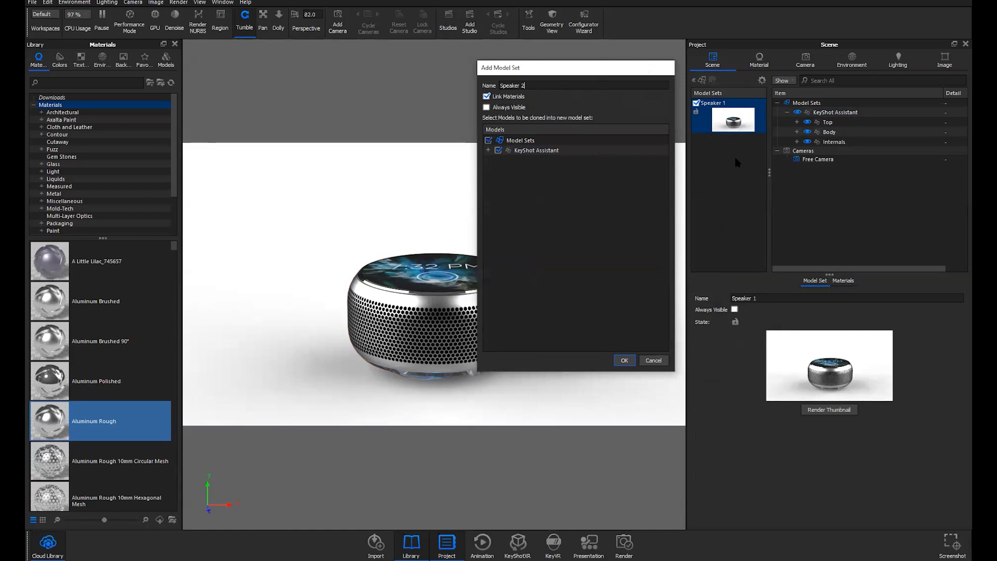
{"action": "left_click_drag", "start_coordinate": [595, 69], "coordinate": [598, 73]}
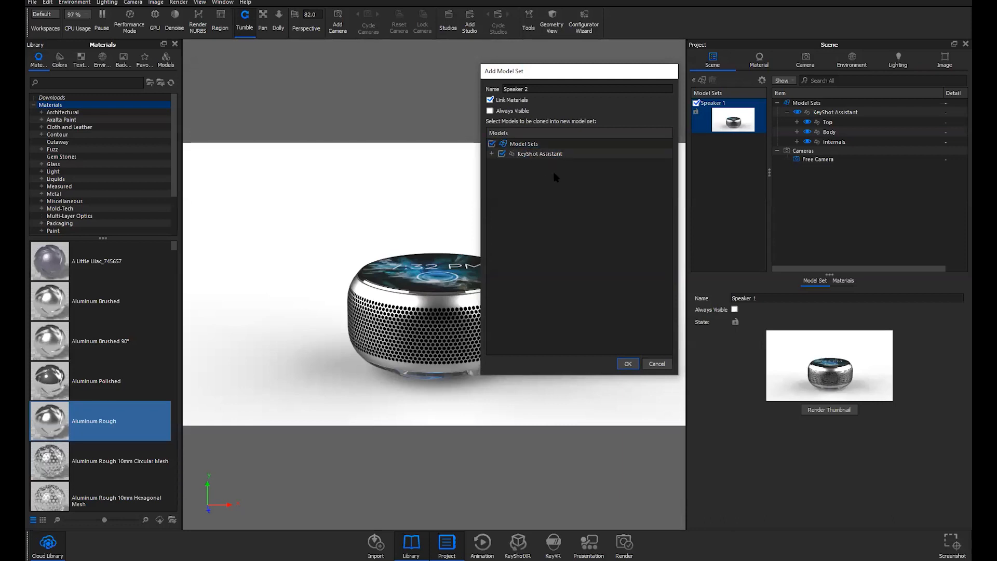
{"action": "left_click", "coordinate": [628, 365]}
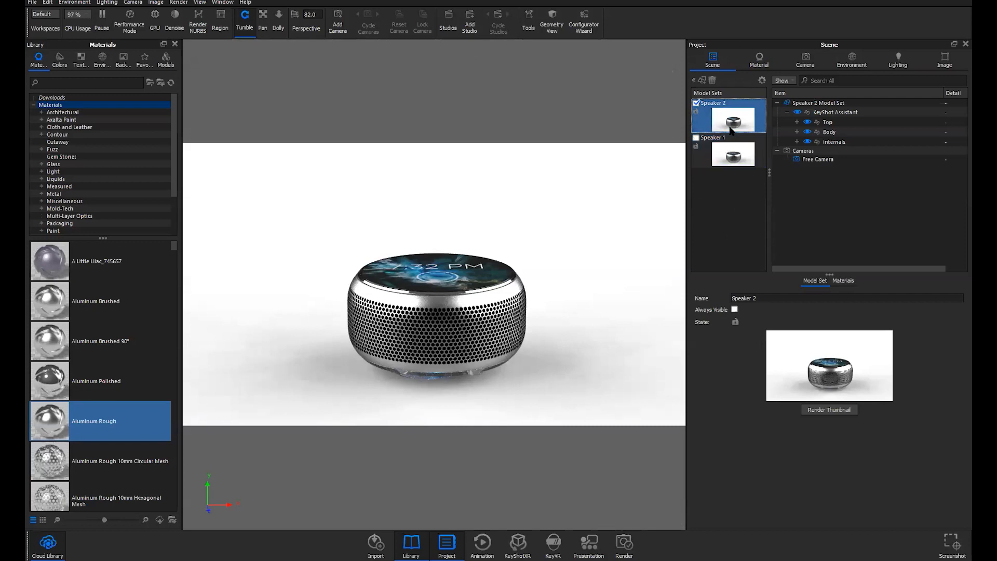
Reorder the Model Sets list so Speaker 2 sits below Speaker 1
{"action": "left_click", "coordinate": [821, 116]}
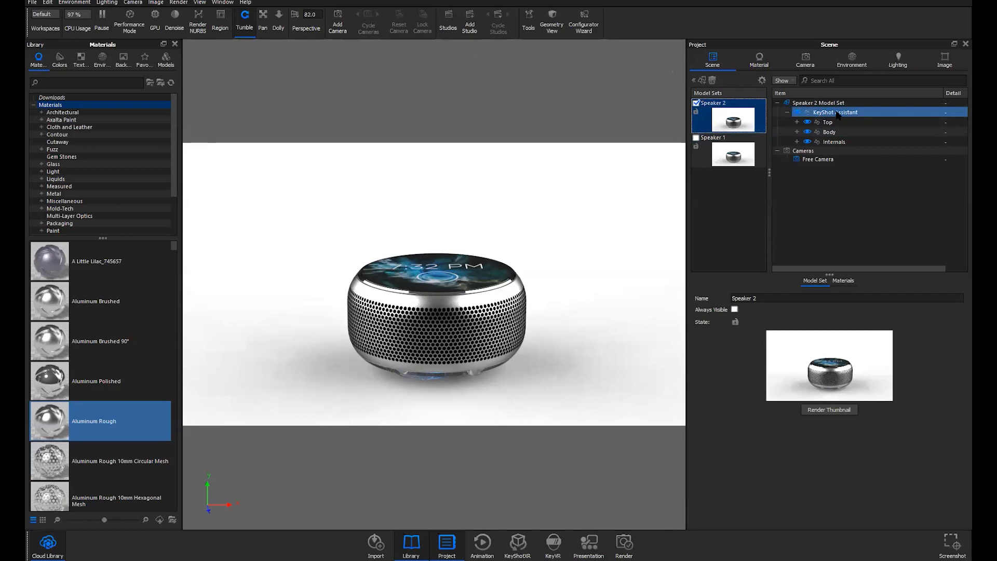
{"action": "left_click", "coordinate": [712, 132]}
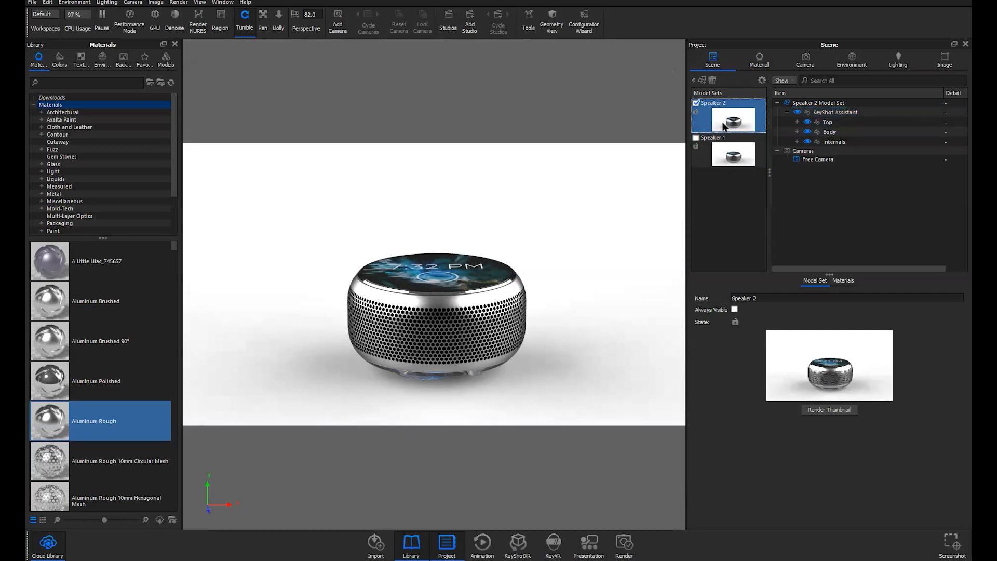
{"action": "mouse_move", "coordinate": [724, 126]}
{"action": "left_click_drag", "start_coordinate": [723, 126], "coordinate": [717, 160]}
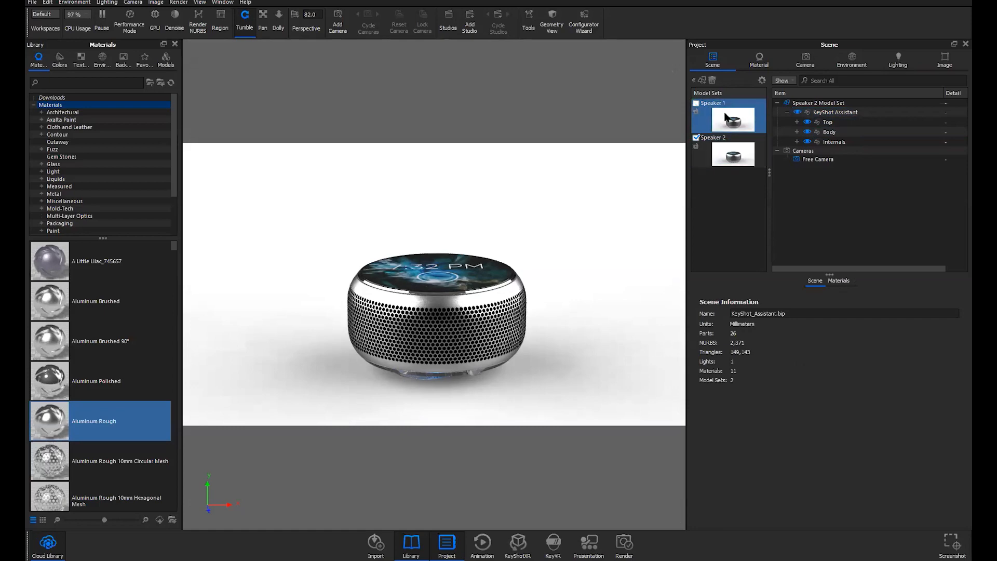
Preview Speaker 1 and Speaker 2 in turn, leaving Speaker 2 active
{"action": "left_click", "coordinate": [731, 121]}
{"action": "double_click", "coordinate": [731, 120]}
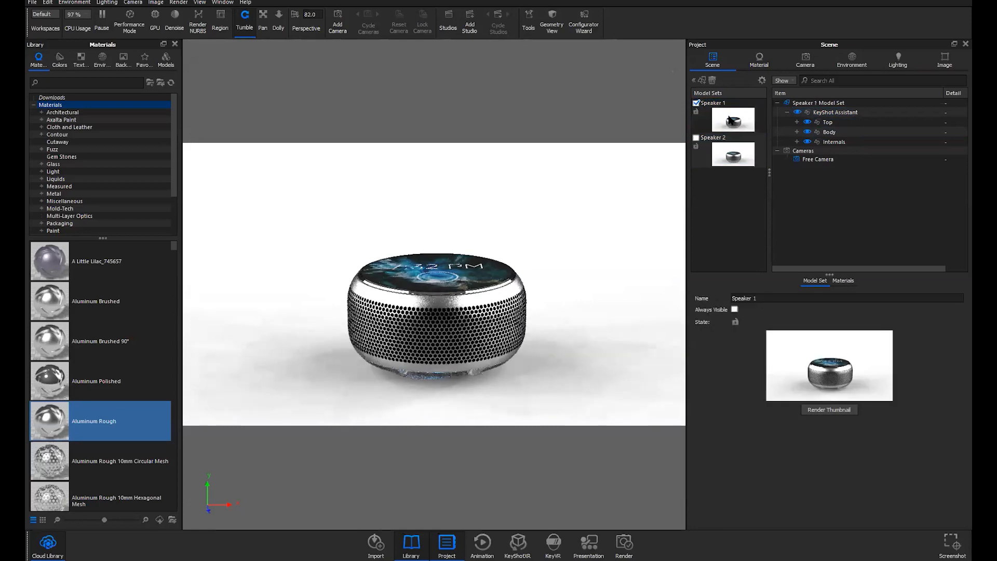
{"action": "left_click", "coordinate": [730, 149]}
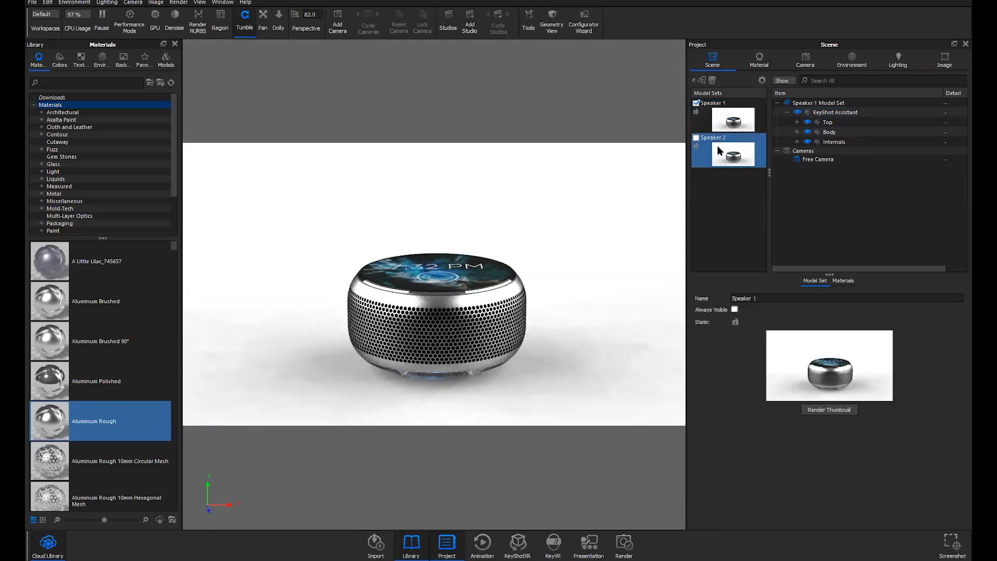
{"action": "double_click", "coordinate": [720, 161]}
{"action": "double_click", "coordinate": [737, 122]}
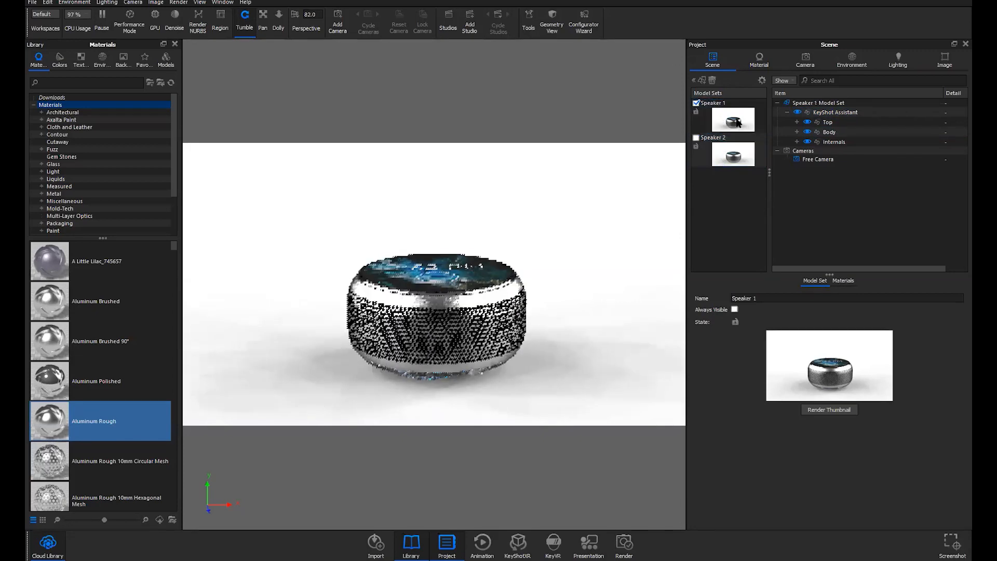
{"action": "left_click", "coordinate": [725, 161]}
{"action": "double_click", "coordinate": [725, 161]}
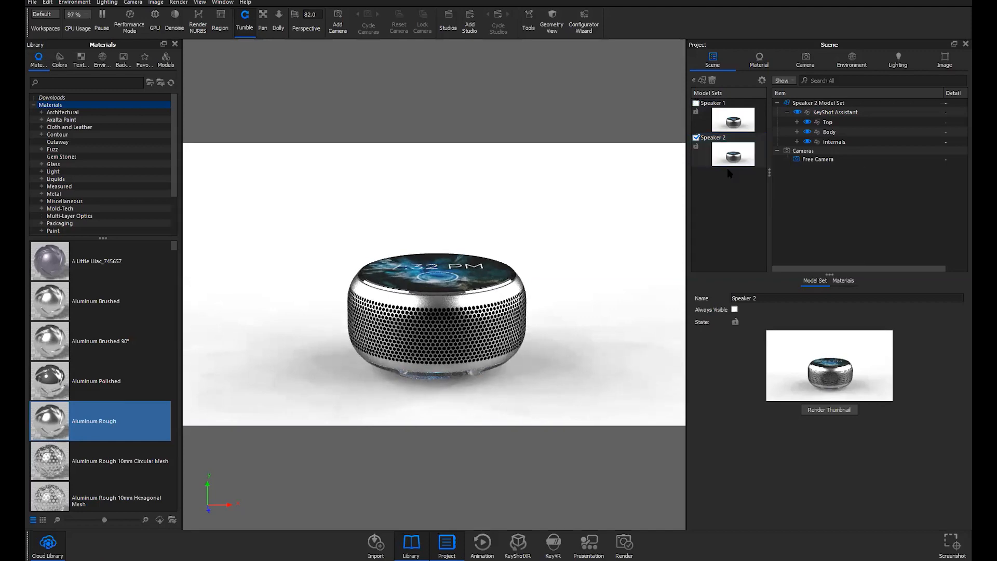
{"action": "left_click", "coordinate": [825, 113]}
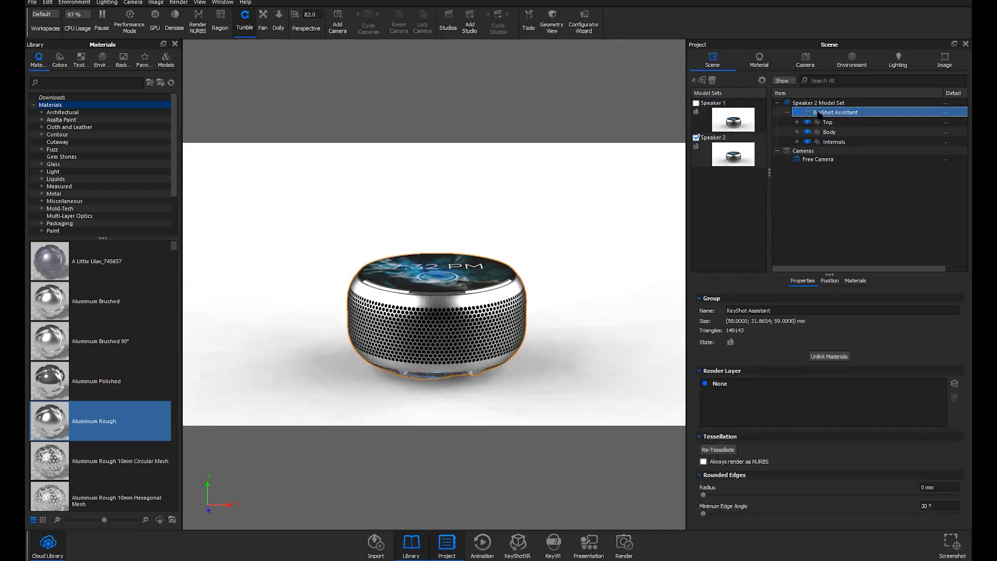
Duplicate the KeyShot Assistant speaker and slide the copy along X beside the original
{"action": "right_click", "coordinate": [826, 114]}
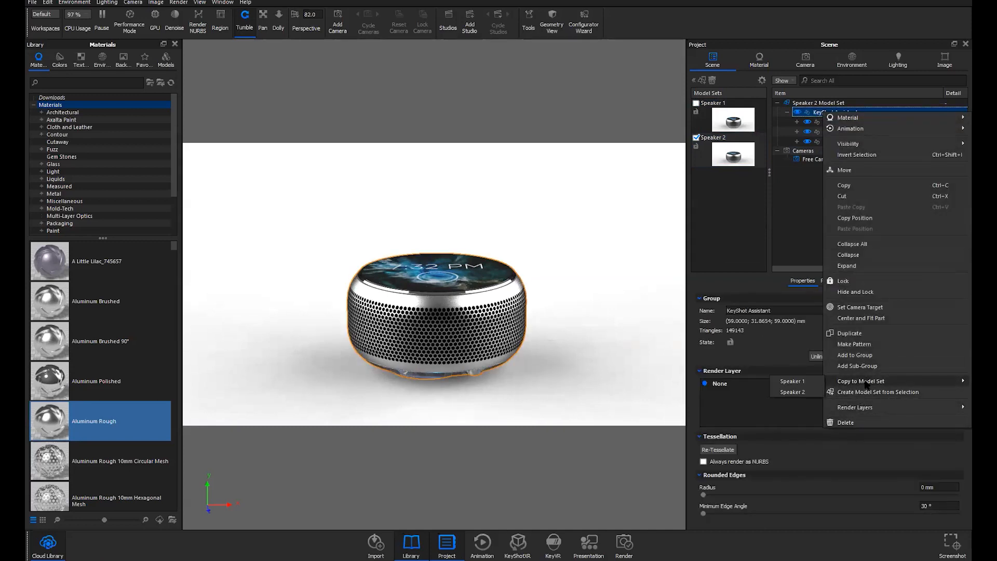
{"action": "left_click", "coordinate": [854, 333]}
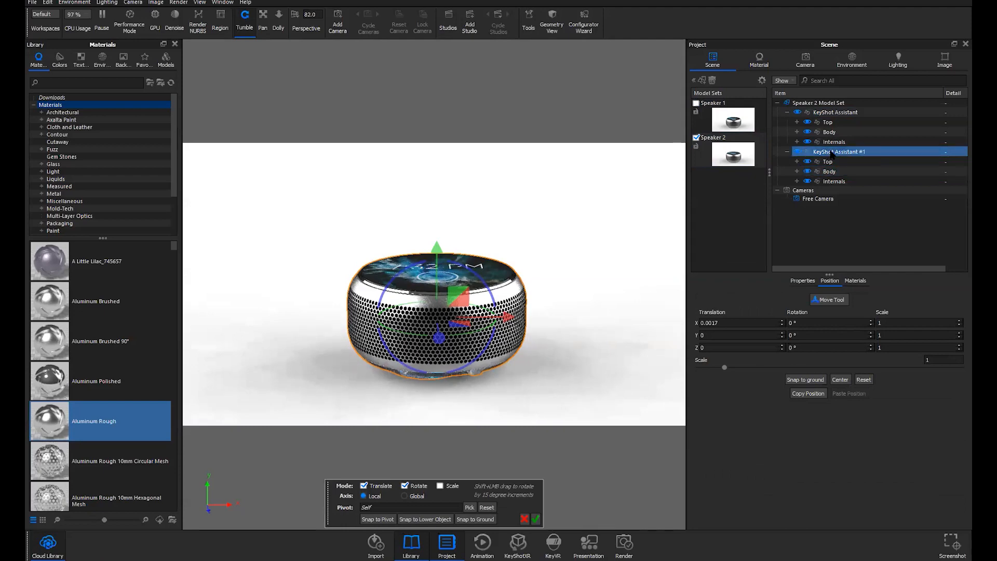
{"action": "left_click", "coordinate": [833, 112]}
{"action": "left_click", "coordinate": [787, 112]}
{"action": "left_click", "coordinate": [787, 122]}
{"action": "left_click", "coordinate": [837, 122]}
{"action": "left_click_drag", "start_coordinate": [504, 321], "coordinate": [701, 313]}
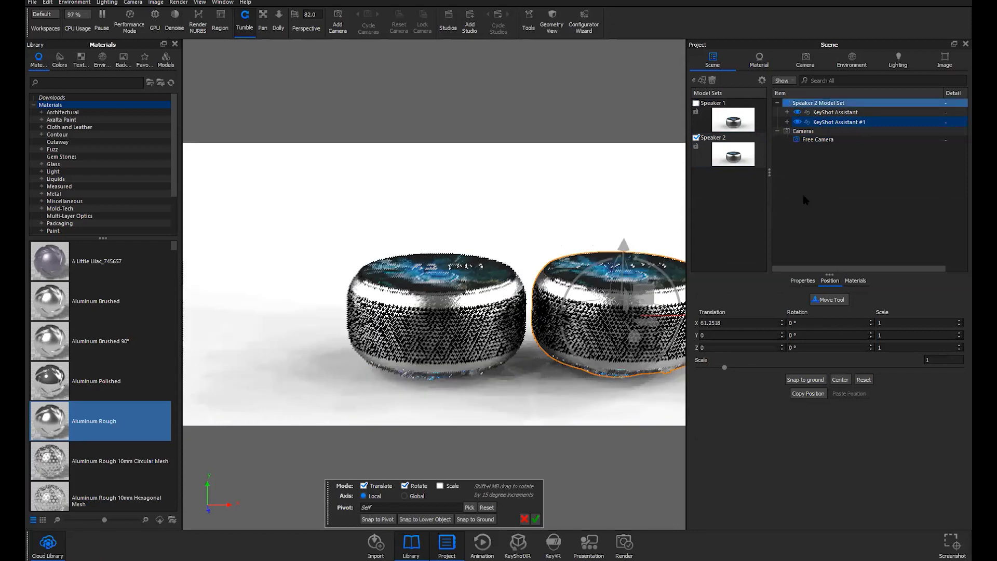
{"action": "left_click", "coordinate": [536, 518]}
Shift both Speaker 2 speakers left together to recentre the pair
{"action": "left_click", "coordinate": [835, 112]}
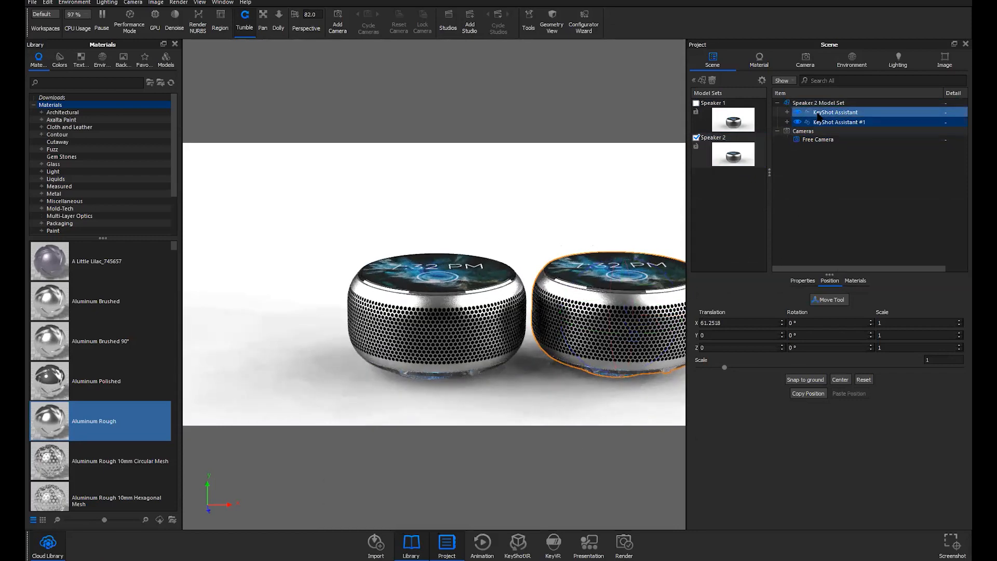
{"action": "left_click", "coordinate": [824, 123], "text": "shift"}
{"action": "right_click", "coordinate": [823, 123]}
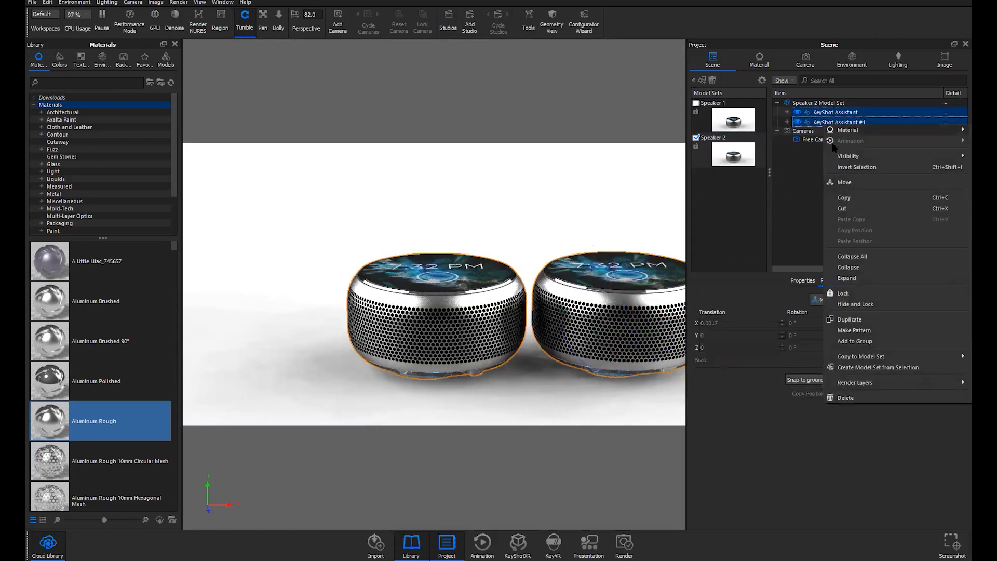
{"action": "left_click", "coordinate": [843, 181]}
{"action": "left_click_drag", "start_coordinate": [597, 317], "coordinate": [514, 317]}
{"action": "left_click_drag", "start_coordinate": [488, 413], "coordinate": [545, 282]}
{"action": "left_click_drag", "start_coordinate": [469, 353], "coordinate": [618, 275]}
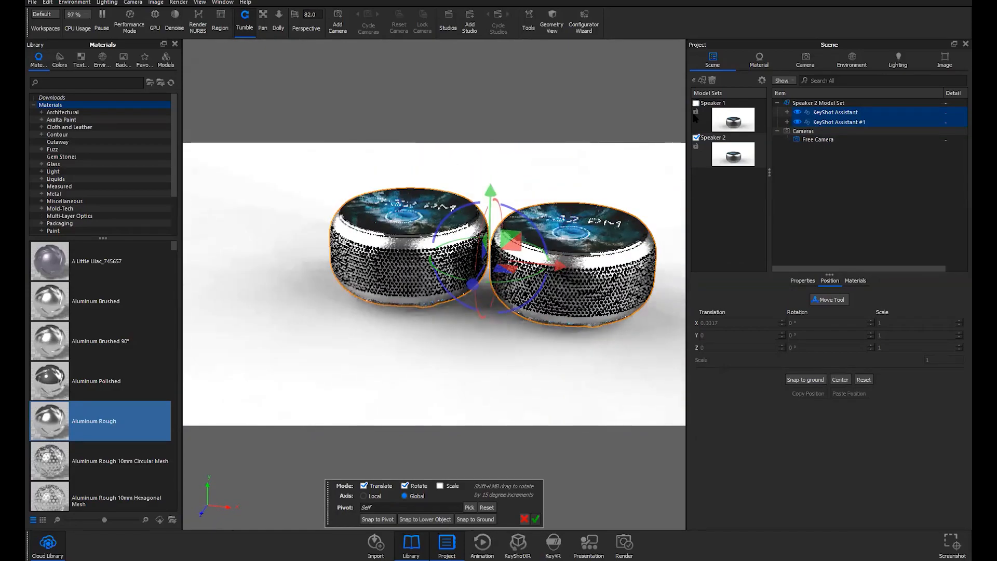
Show Speaker 1 too and push the pair back behind it along Z
{"action": "left_click", "coordinate": [696, 103]}
{"action": "left_click_drag", "start_coordinate": [540, 361], "coordinate": [544, 307]}
{"action": "left_click_drag", "start_coordinate": [531, 269], "coordinate": [551, 259]}
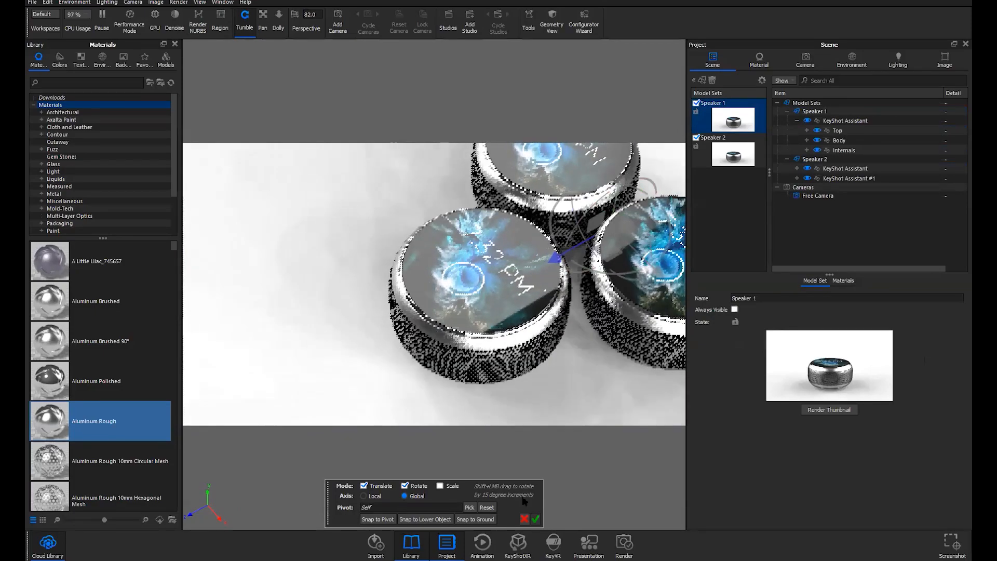
{"action": "left_click_drag", "start_coordinate": [452, 411], "coordinate": [599, 352]}
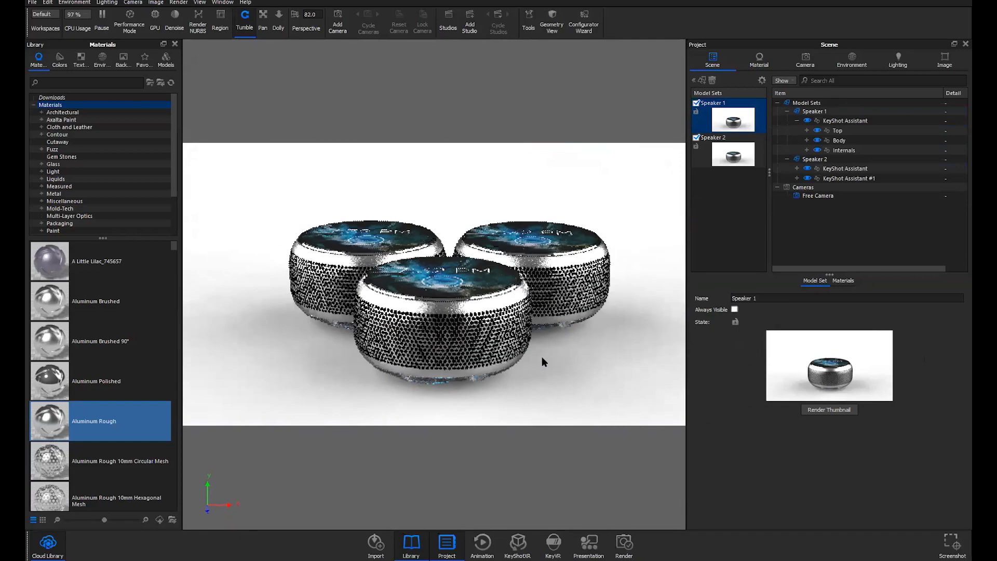
{"action": "left_click_drag", "start_coordinate": [529, 358], "coordinate": [521, 378]}
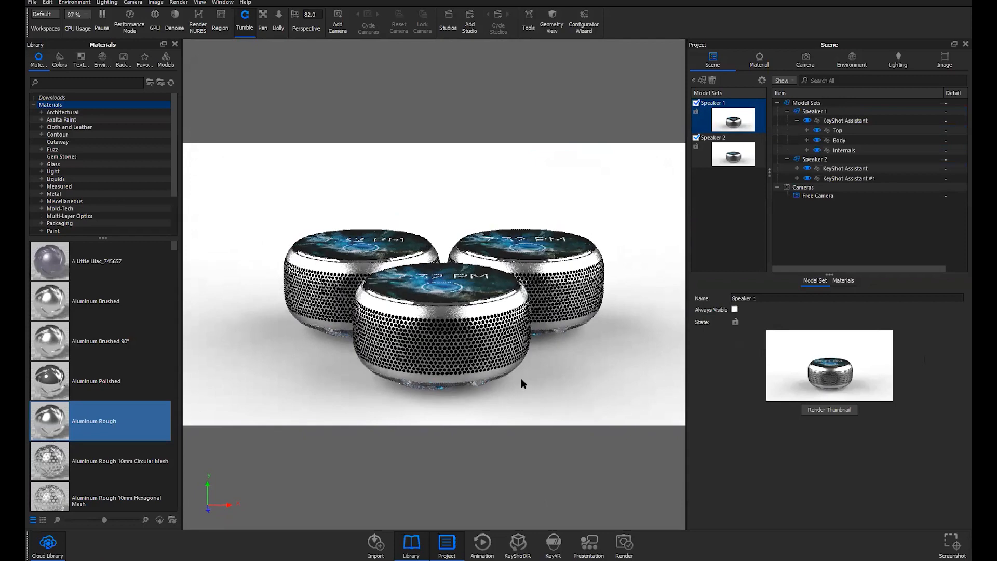
{"action": "left_click", "coordinate": [696, 103]}
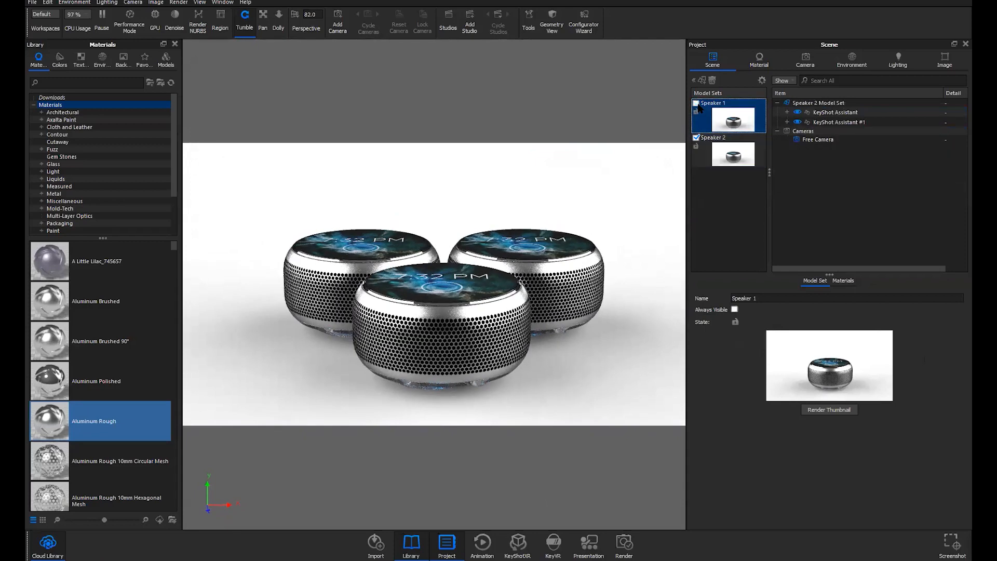
{"action": "double_click", "coordinate": [714, 116]}
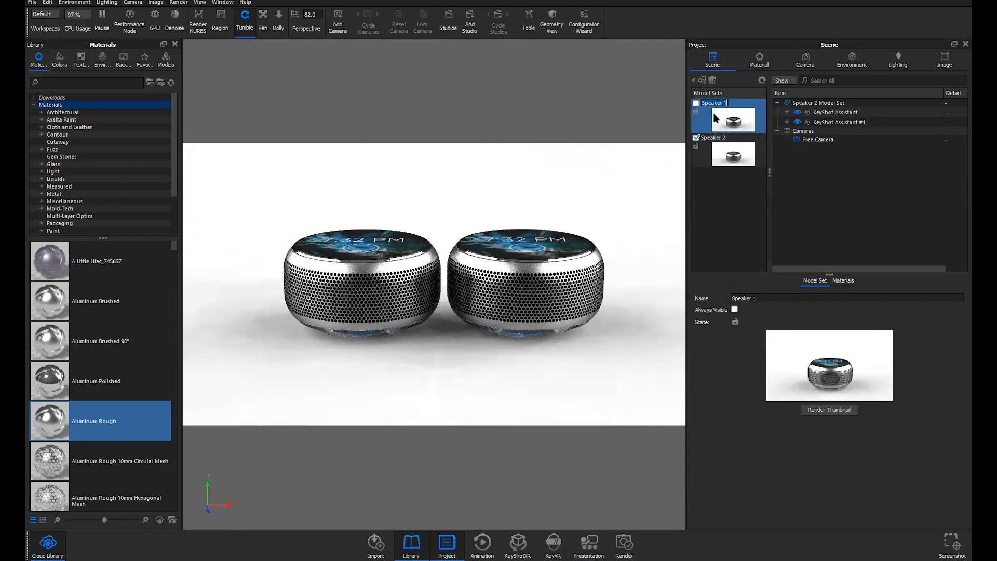
{"action": "left_click", "coordinate": [718, 126]}
{"action": "left_click", "coordinate": [721, 120]}
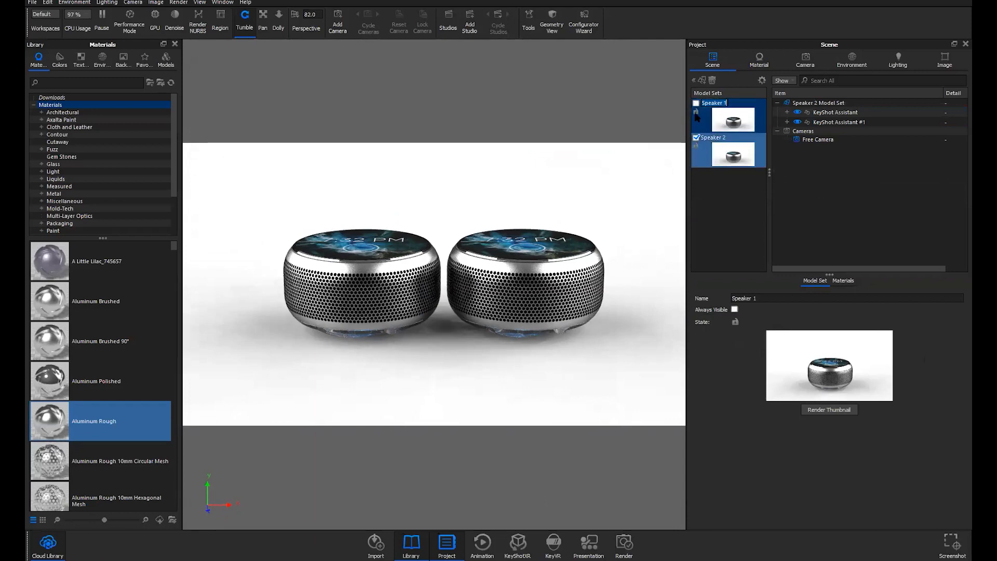
{"action": "left_click", "coordinate": [695, 102]}
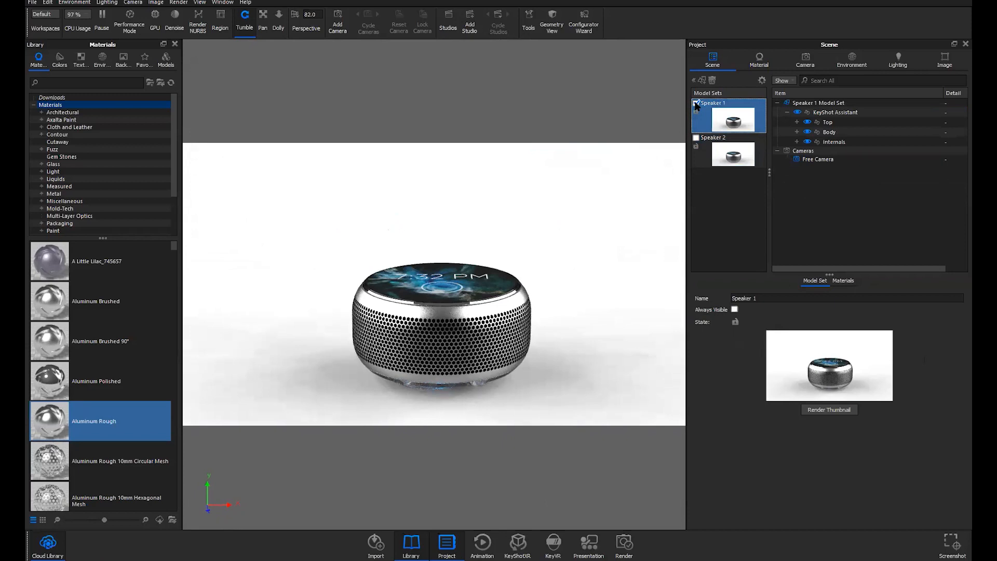
{"action": "left_click", "coordinate": [696, 138]}
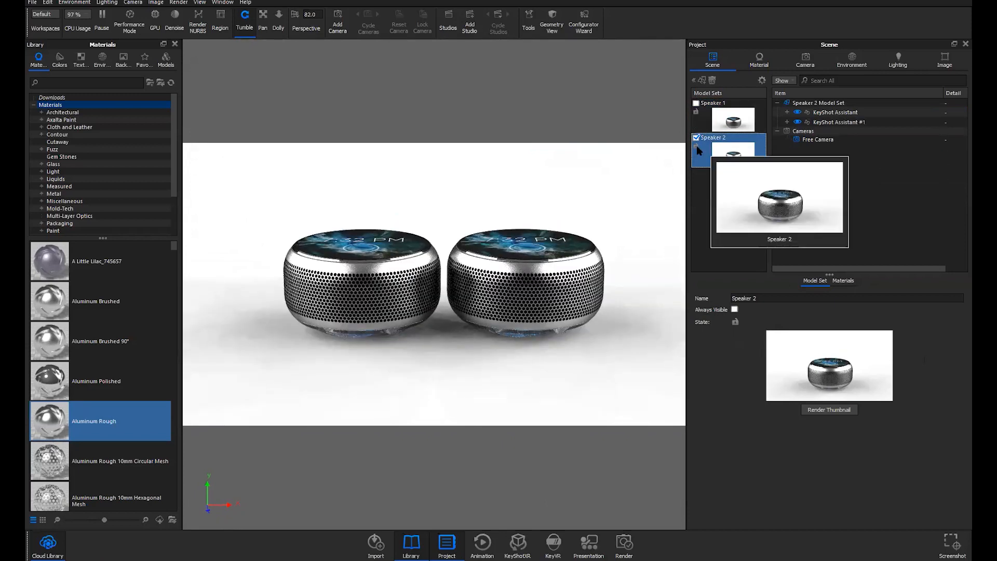
{"action": "left_click", "coordinate": [696, 104]}
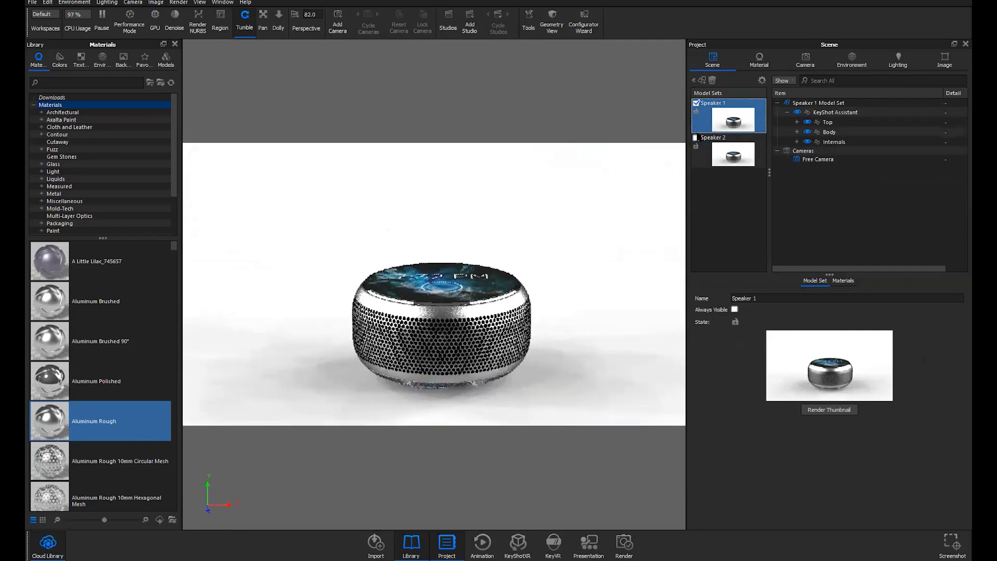
{"action": "left_click", "coordinate": [695, 138], "text": "ctrl"}
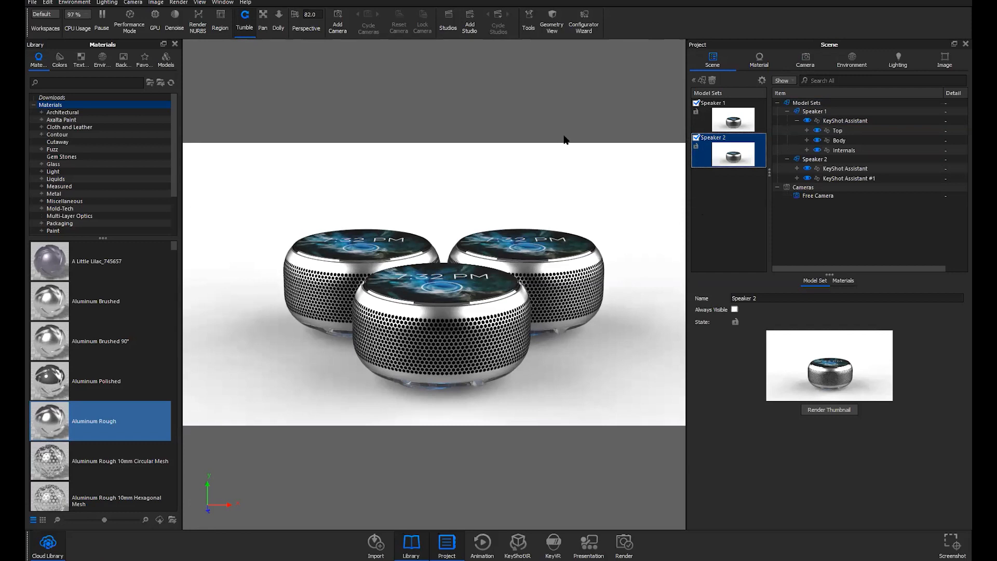
{"action": "key", "text": "shift+s"}
Rearrange the Studios window, docking it beside the Project panel, then float it and widen the side panels
{"action": "left_click_drag", "start_coordinate": [600, 88], "coordinate": [588, 80]}
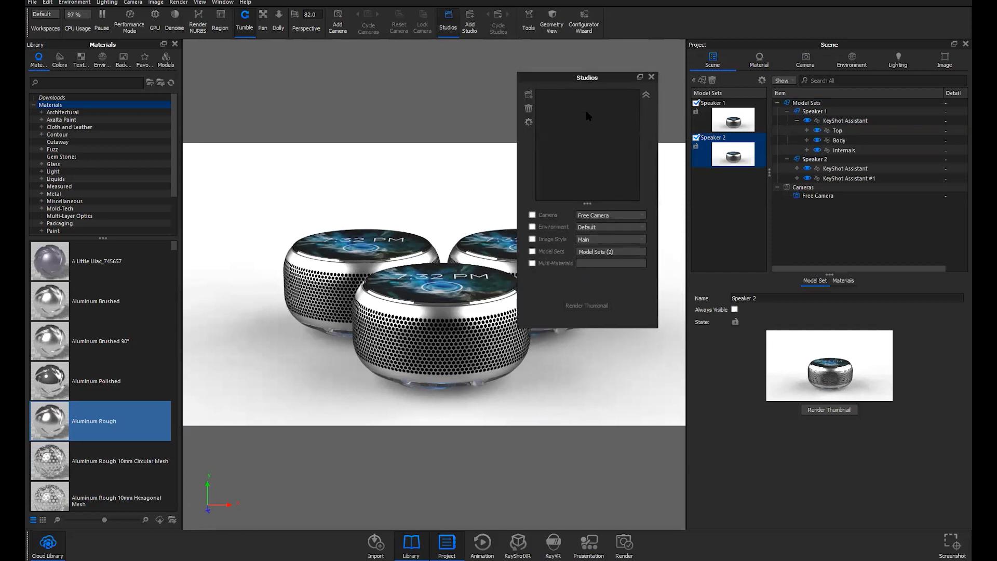
{"action": "key", "text": "shift+s"}
{"action": "key", "text": "shift+s"}
{"action": "left_click", "coordinate": [444, 18]}
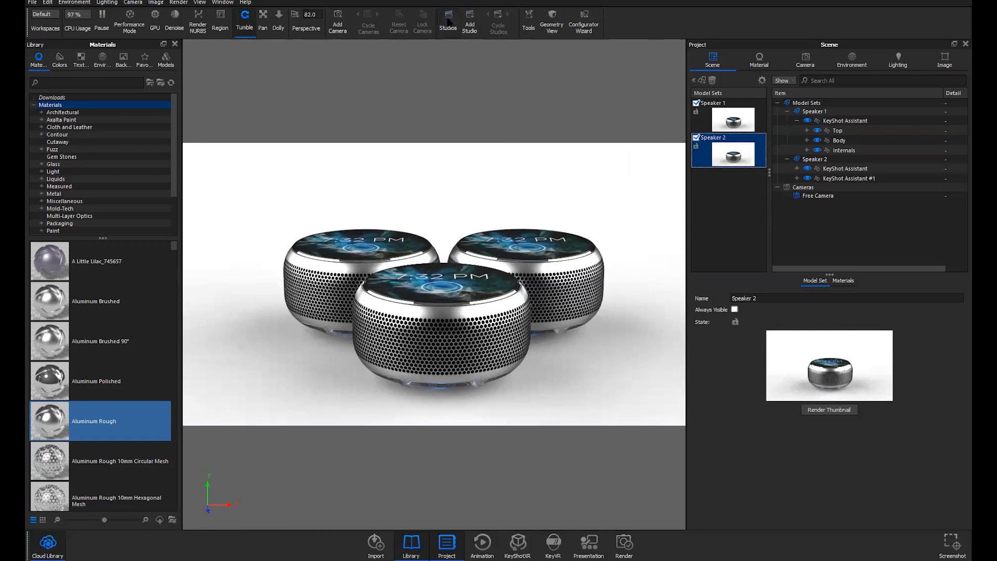
{"action": "left_click", "coordinate": [449, 21]}
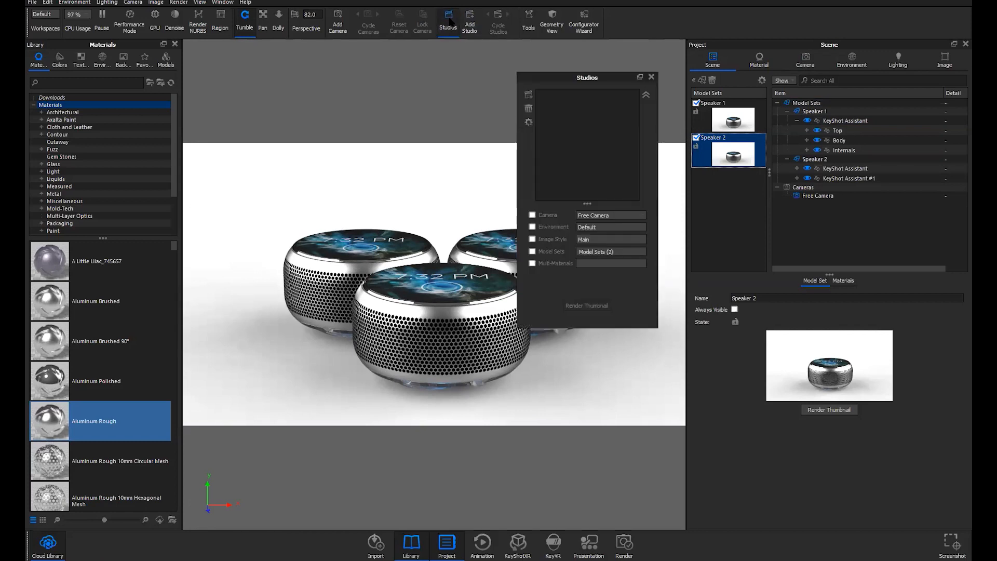
{"action": "left_click_drag", "start_coordinate": [591, 81], "coordinate": [705, 252]}
{"action": "left_click_drag", "start_coordinate": [747, 43], "coordinate": [859, 162]}
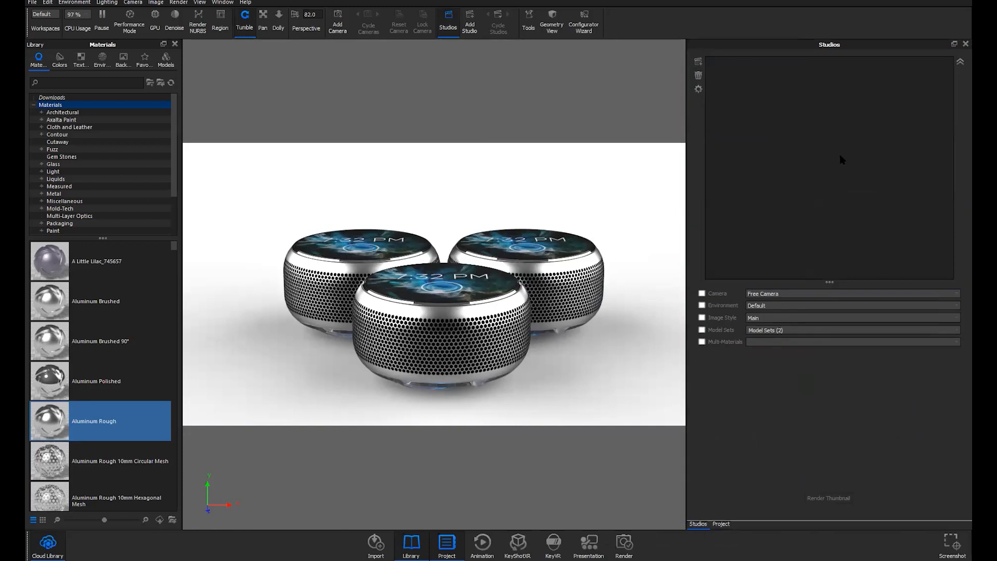
{"action": "left_click_drag", "start_coordinate": [831, 46], "coordinate": [706, 232]}
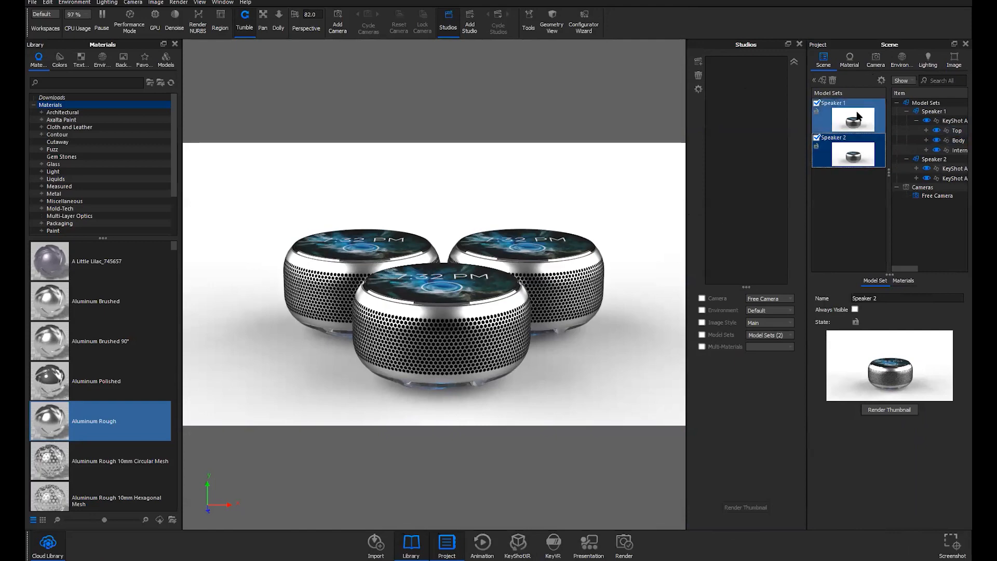
{"action": "left_click_drag", "start_coordinate": [685, 260], "coordinate": [623, 262]}
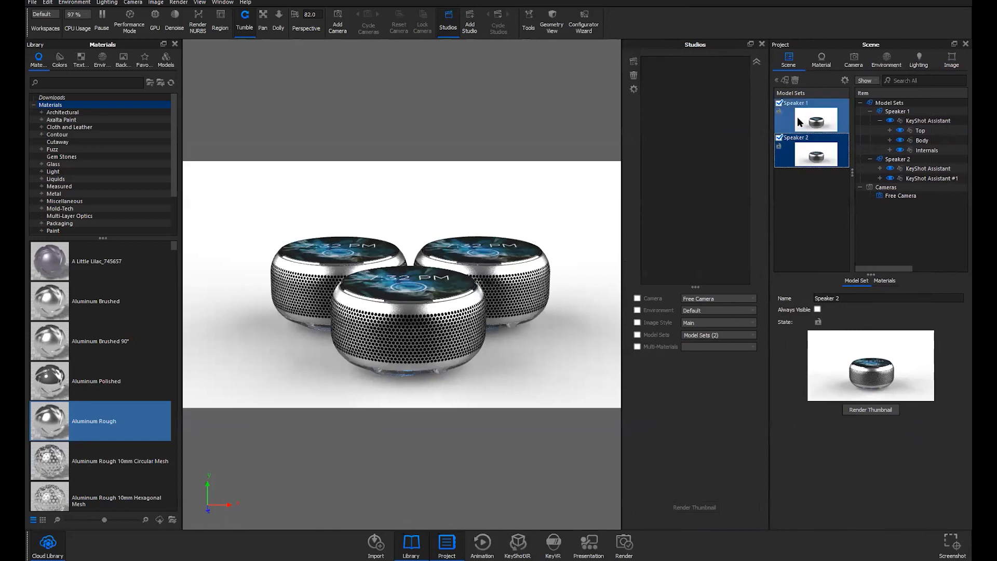
Re-render thumbnails for the Speaker 1 and Speaker 2 model sets and compare them
{"action": "left_click", "coordinate": [796, 117]}
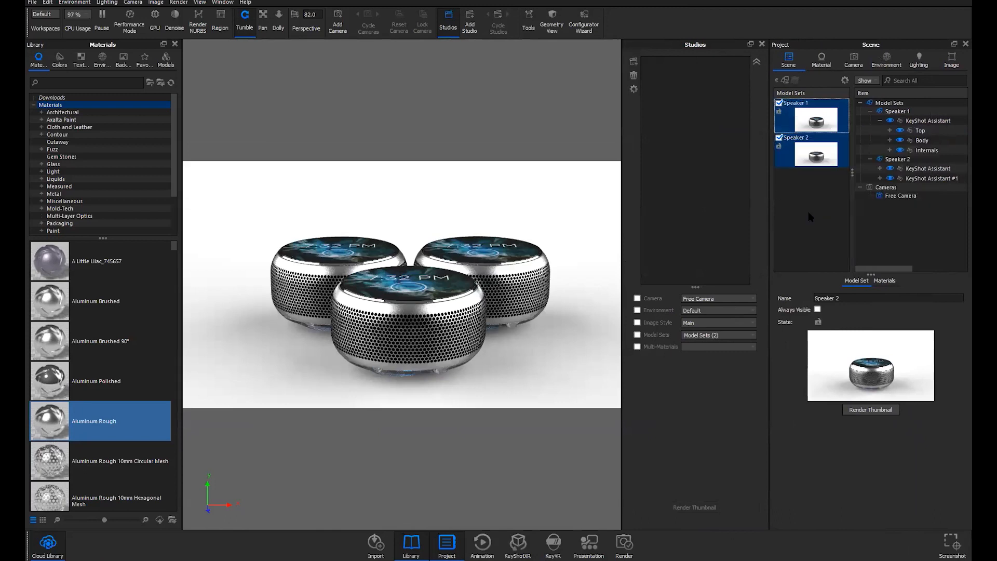
{"action": "left_click", "coordinate": [815, 162], "text": "ctrl"}
{"action": "left_click", "coordinate": [871, 410]}
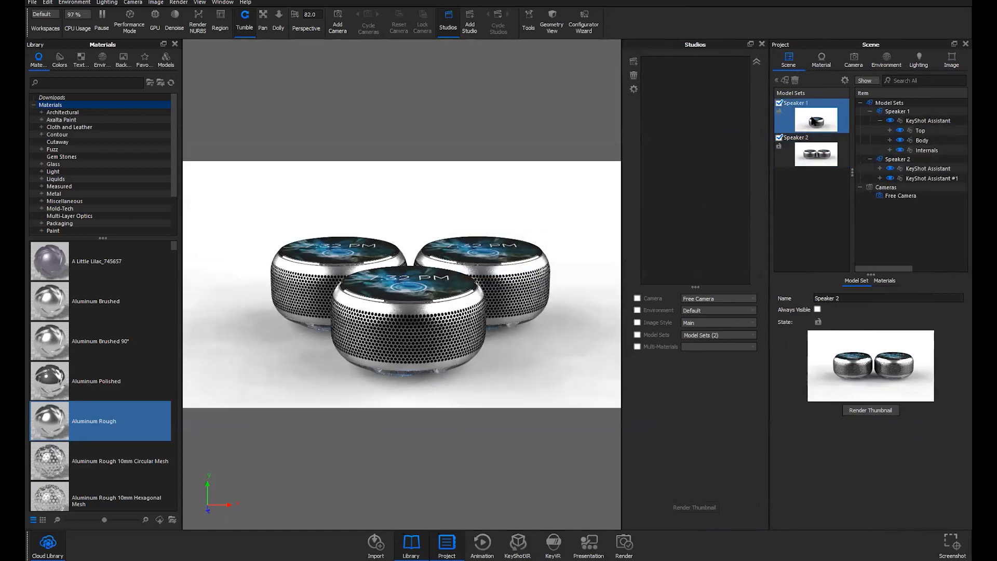
{"action": "left_click", "coordinate": [808, 114]}
{"action": "left_click", "coordinate": [810, 156]}
{"action": "left_click", "coordinate": [824, 112]}
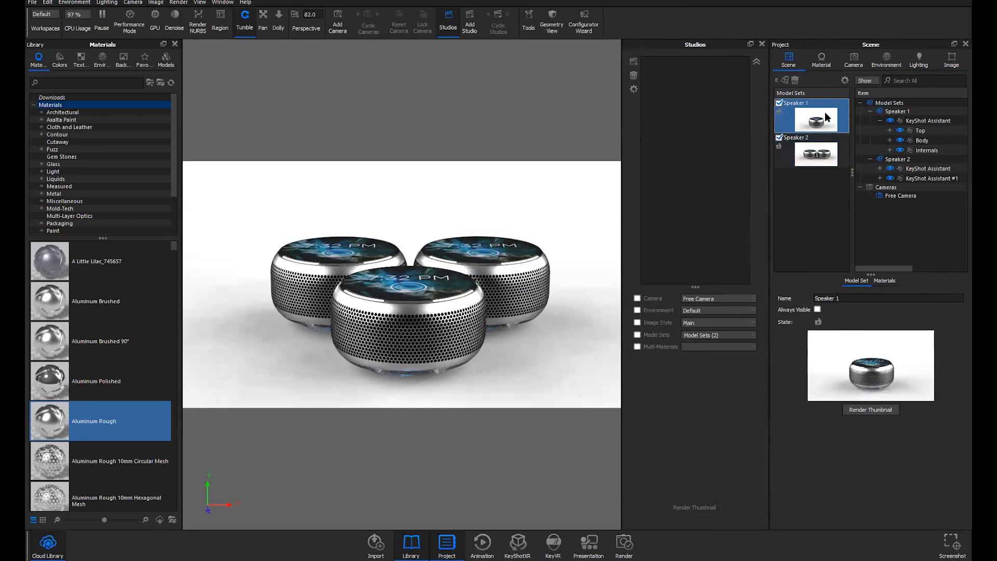
Look at the model set Thumbnail Render Settings and cancel without changes
{"action": "left_click", "coordinate": [845, 81]}
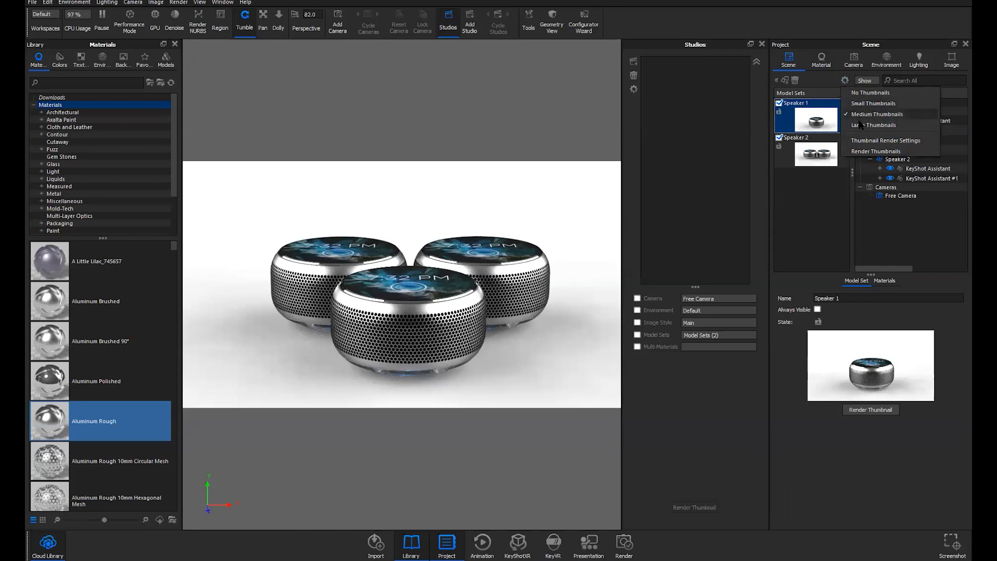
{"action": "left_click", "coordinate": [866, 140]}
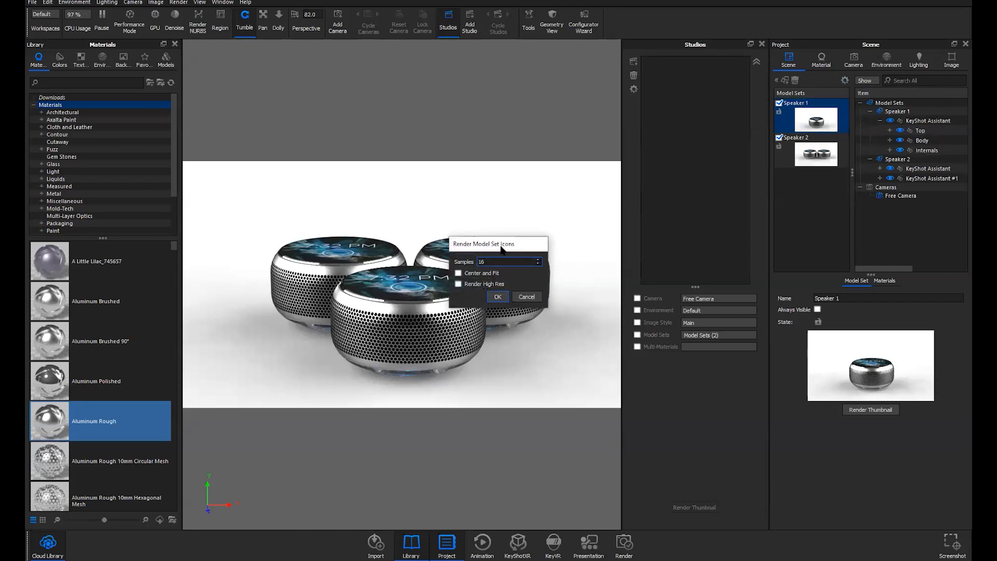
{"action": "left_click_drag", "start_coordinate": [501, 246], "coordinate": [610, 203]}
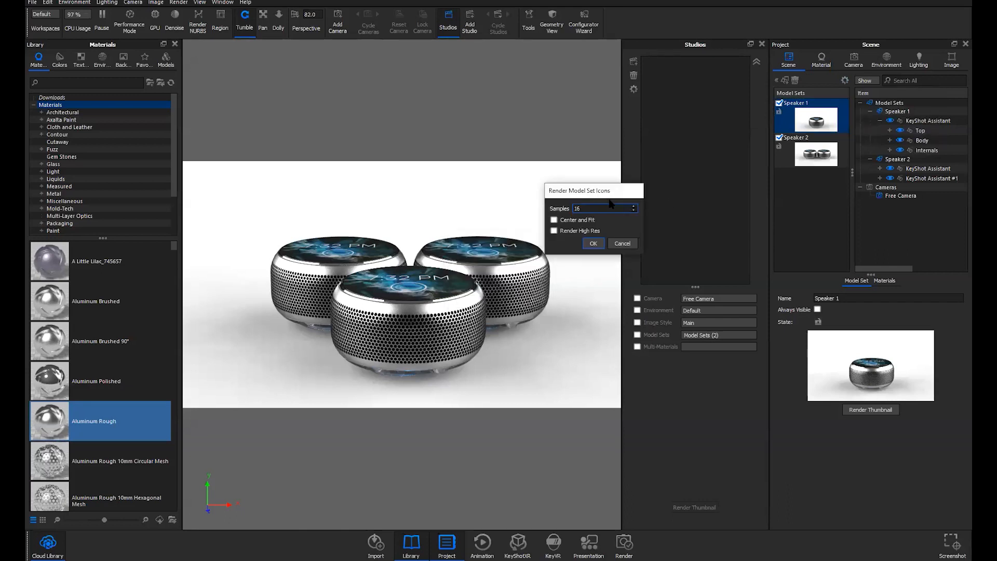
{"action": "left_click", "coordinate": [622, 243]}
{"action": "left_click", "coordinate": [815, 156]}
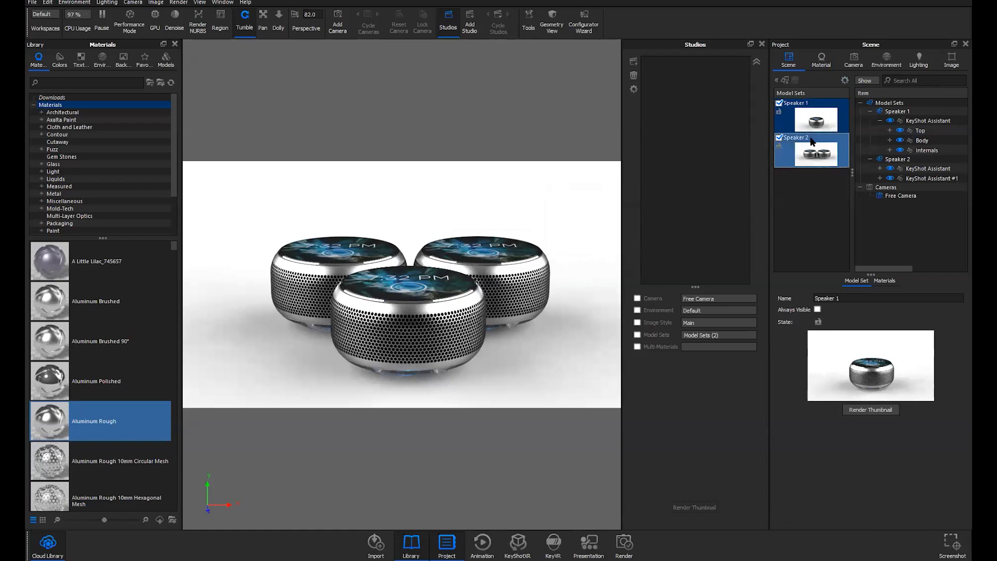
{"action": "left_click", "coordinate": [845, 80]}
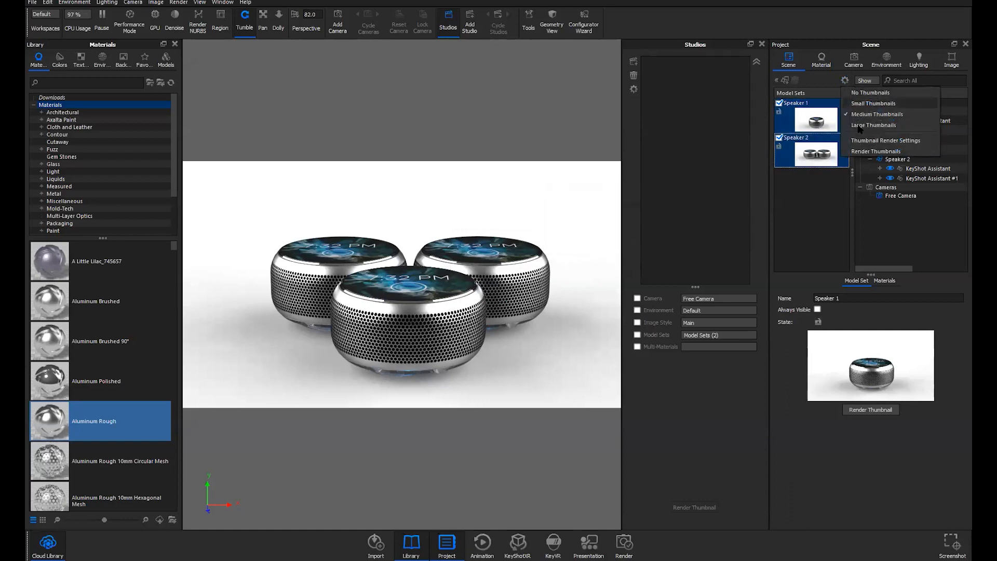
{"action": "left_click", "coordinate": [822, 184]}
Select the Speaker 1 model set and display the Free Camera settings
{"action": "left_click", "coordinate": [822, 123]}
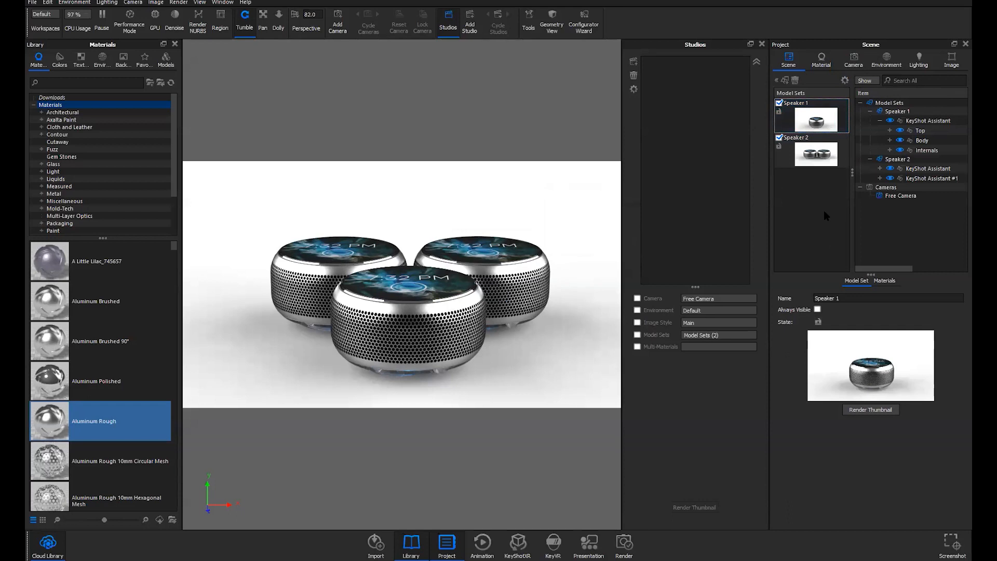
{"action": "left_click", "coordinate": [810, 108]}
{"action": "mouse_move", "coordinate": [813, 125]}
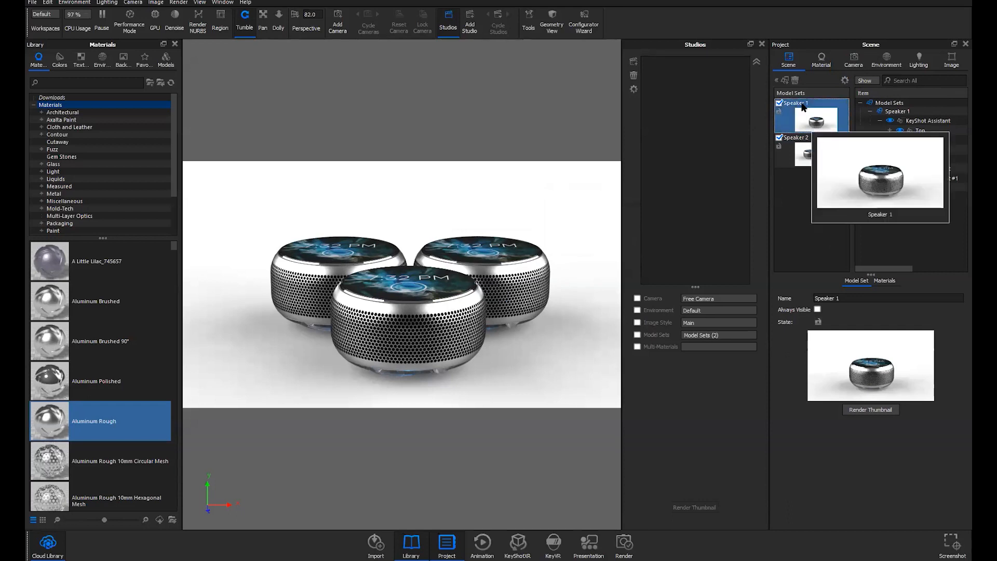
{"action": "left_click", "coordinate": [853, 59]}
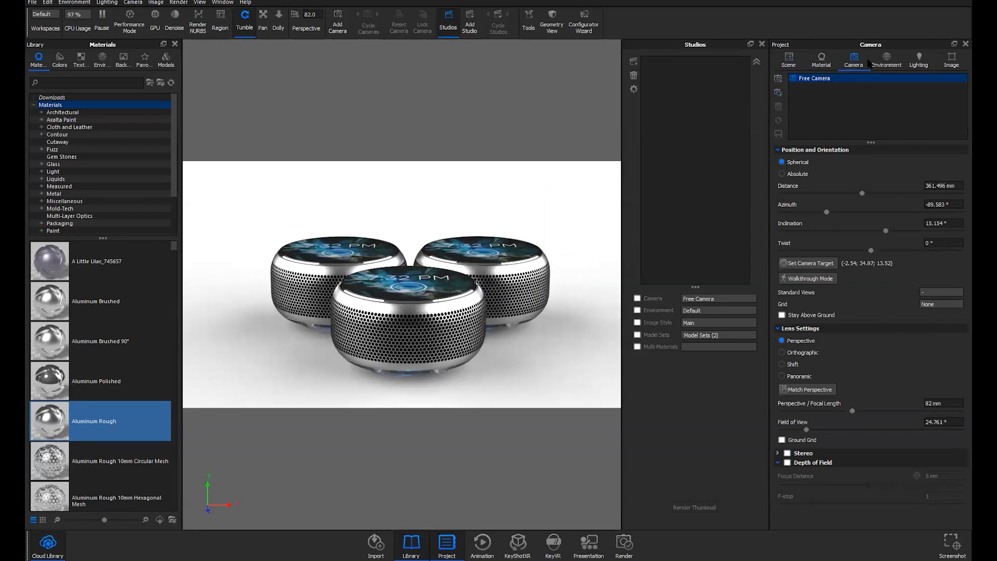
{"action": "left_click", "coordinate": [885, 58]}
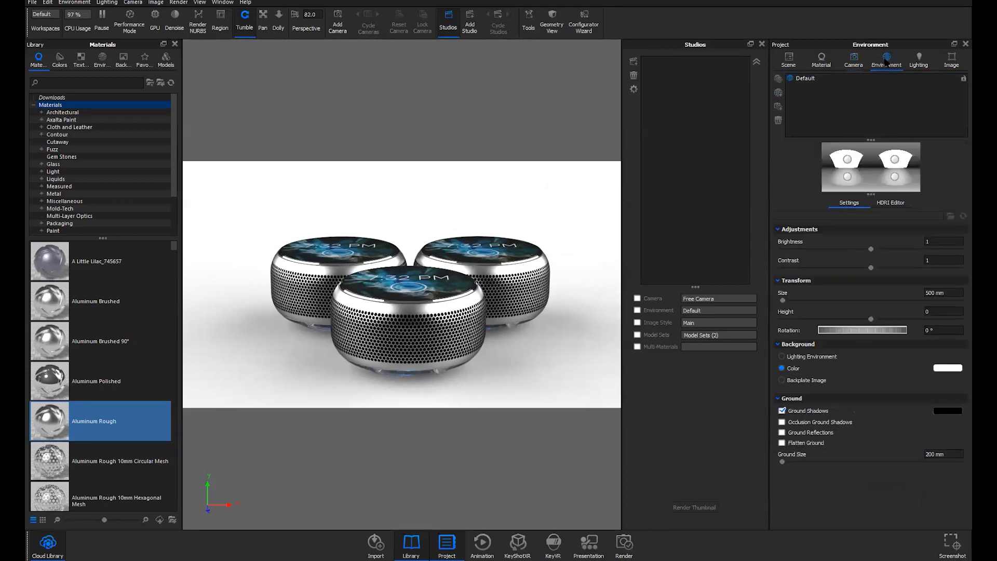
{"action": "left_click", "coordinate": [853, 59]}
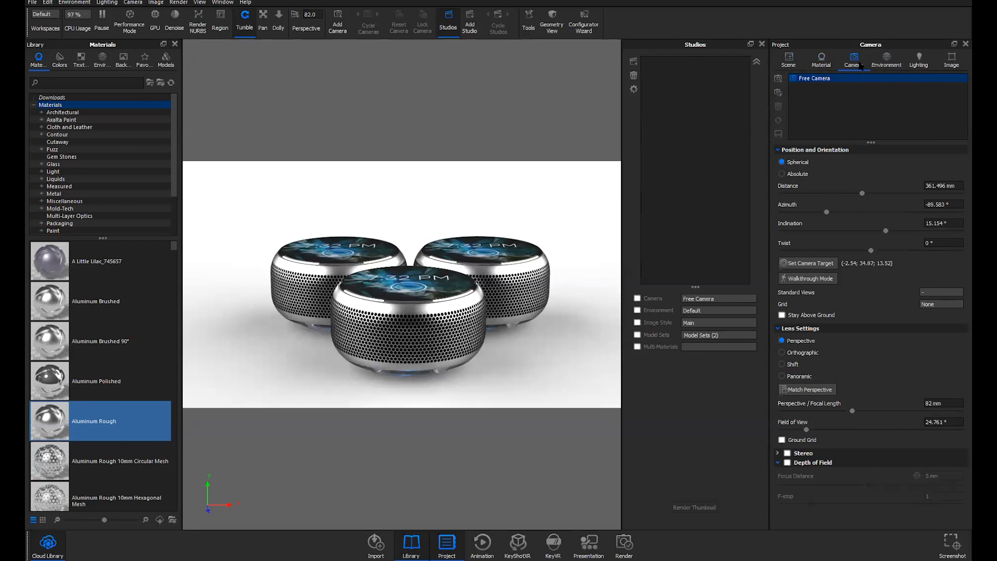
Create a new editable camera and environment studio named Studio 1
{"action": "left_click", "coordinate": [778, 94]}
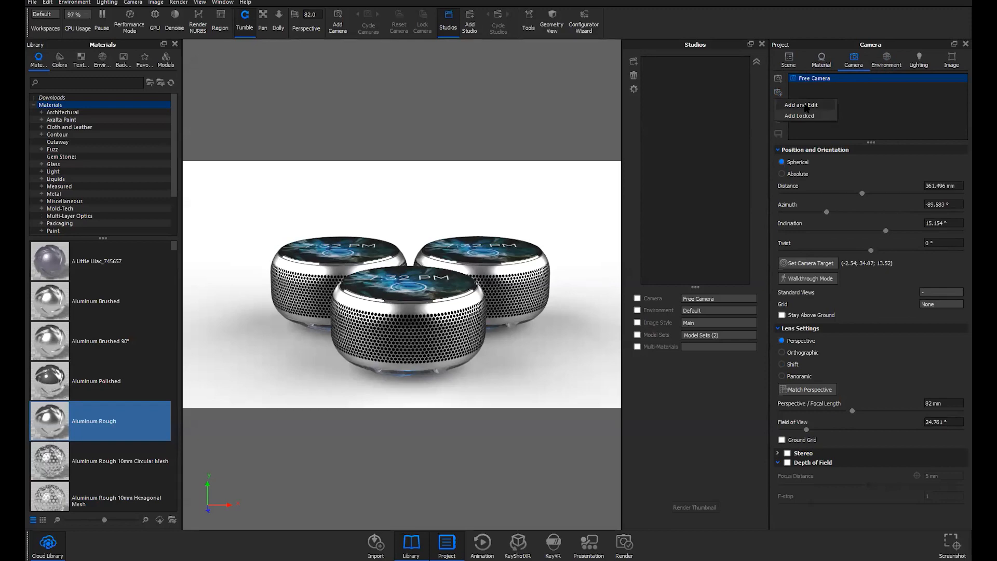
{"action": "left_click", "coordinate": [803, 105]}
{"action": "key", "text": "Return"}
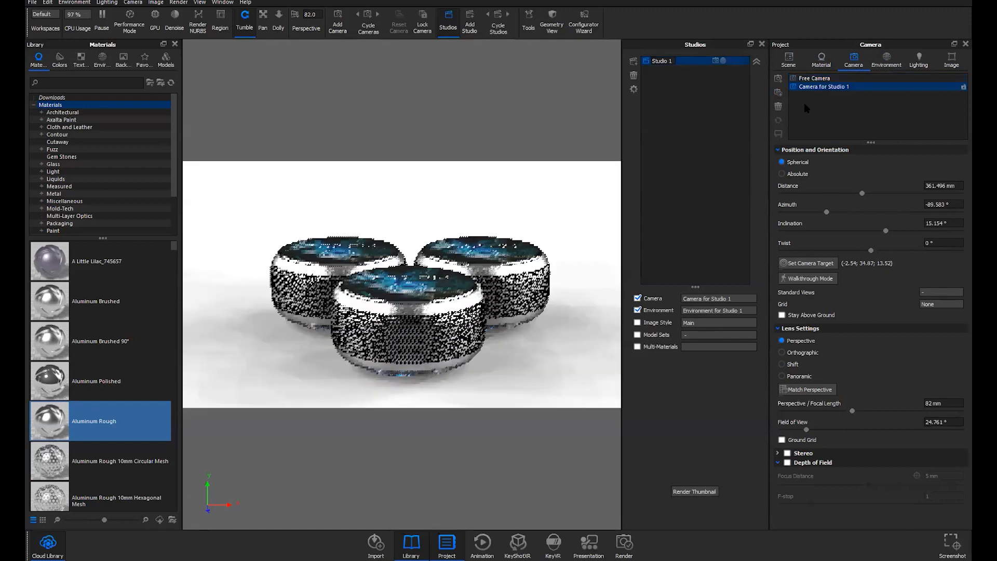
{"action": "left_click", "coordinate": [673, 62]}
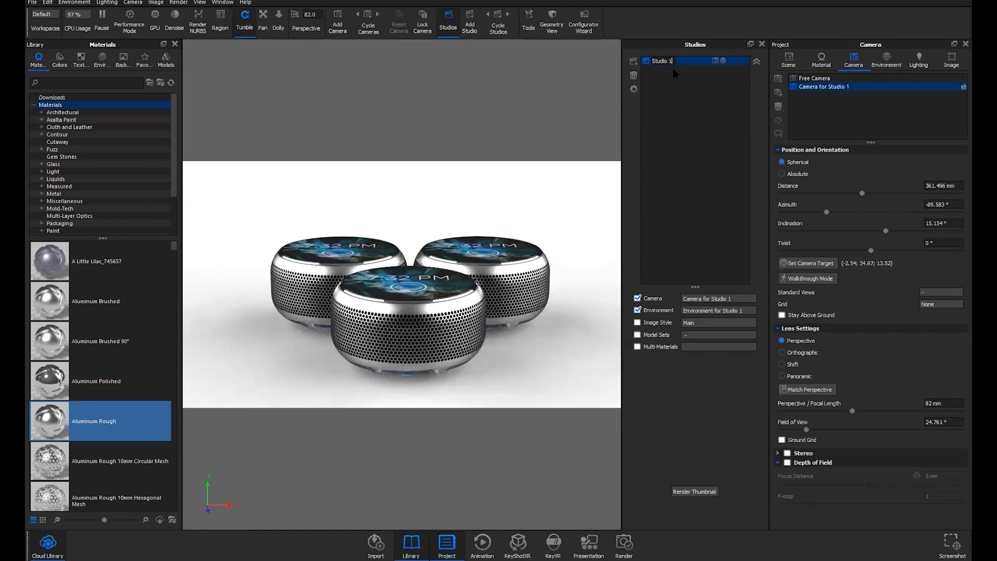
{"action": "key", "text": "Return"}
Rename Studio 1's camera and environment to Studio 1
{"action": "double_click", "coordinate": [822, 87]}
{"action": "type", "text": "Studio"}
{"action": "key", "text": "Return"}
{"action": "left_click", "coordinate": [886, 60]}
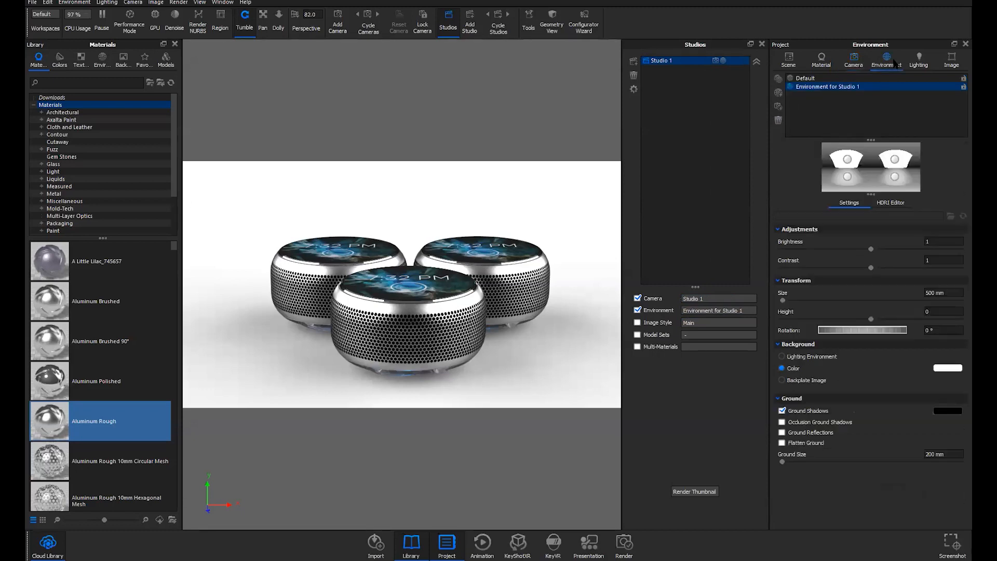
{"action": "double_click", "coordinate": [827, 88]}
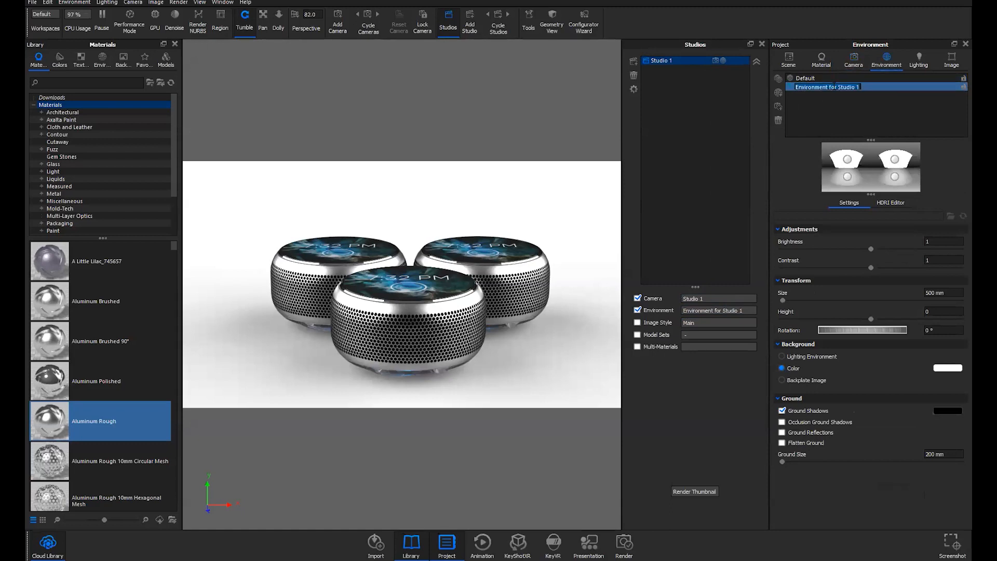
{"action": "type", "text": "Studios"}
{"action": "key", "text": "Return"}
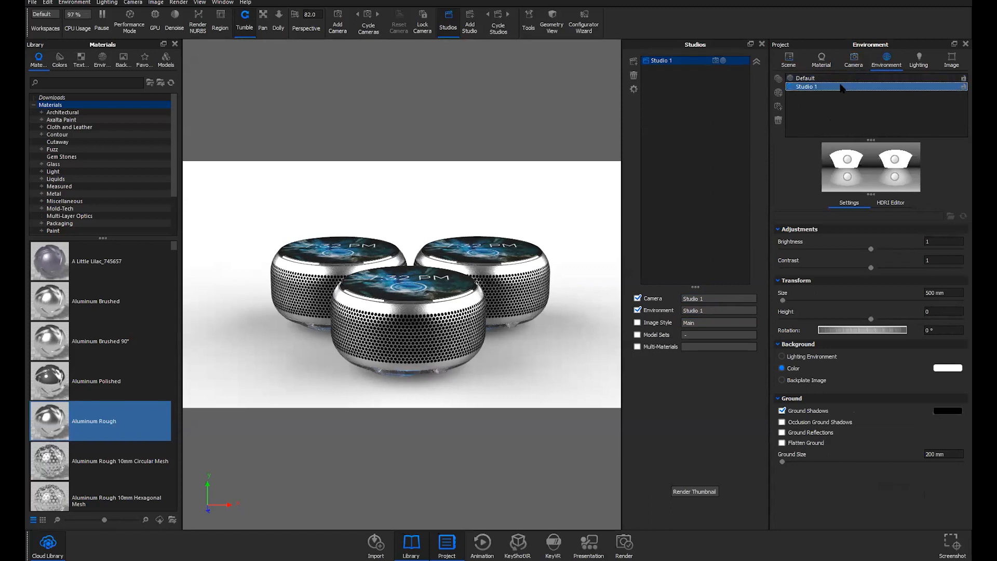
Hide the Speaker 2 model set so only Speaker 1 is shown
{"action": "left_click", "coordinate": [789, 60]}
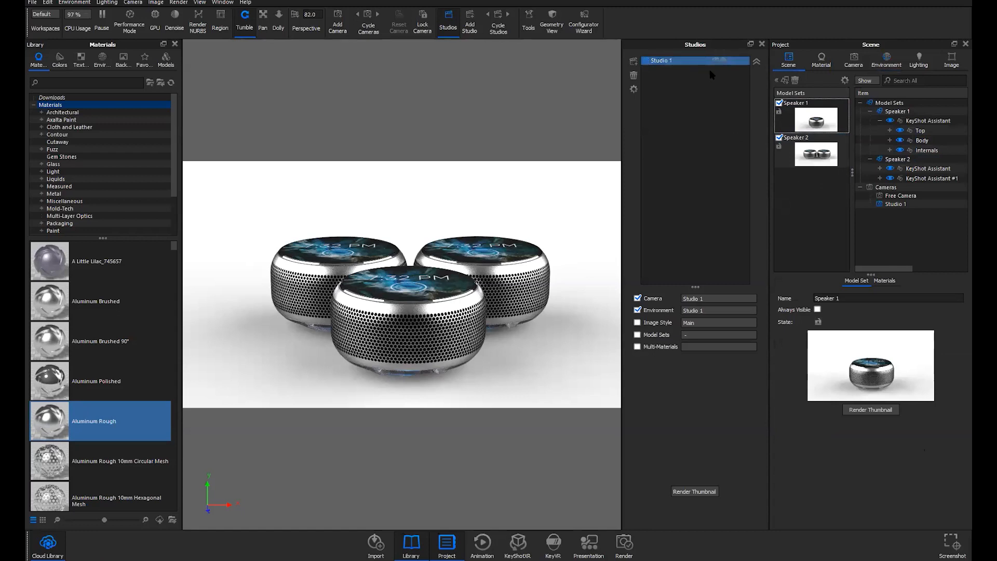
{"action": "left_click", "coordinate": [813, 119]}
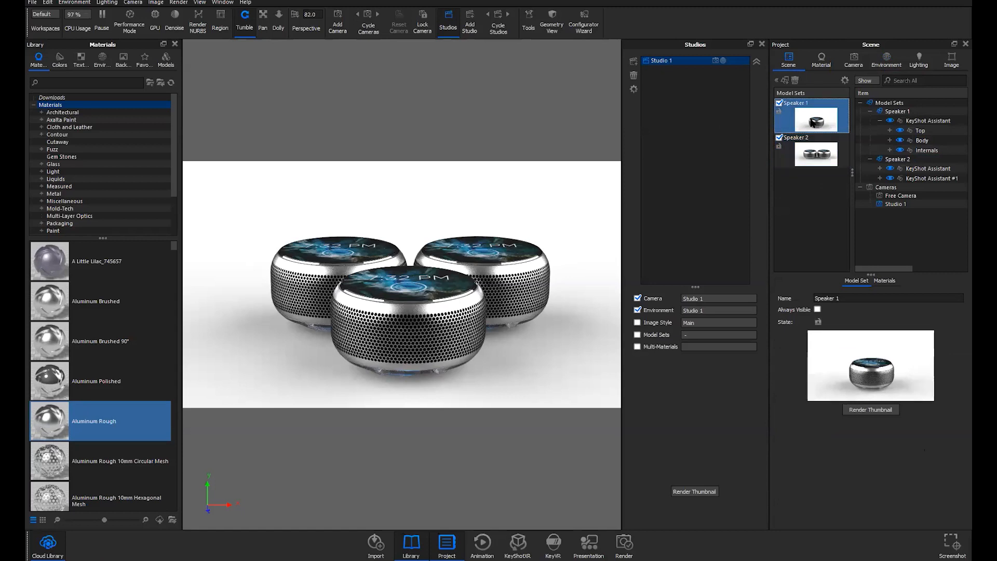
{"action": "left_click", "coordinate": [813, 123]}
{"action": "left_click", "coordinate": [909, 113]}
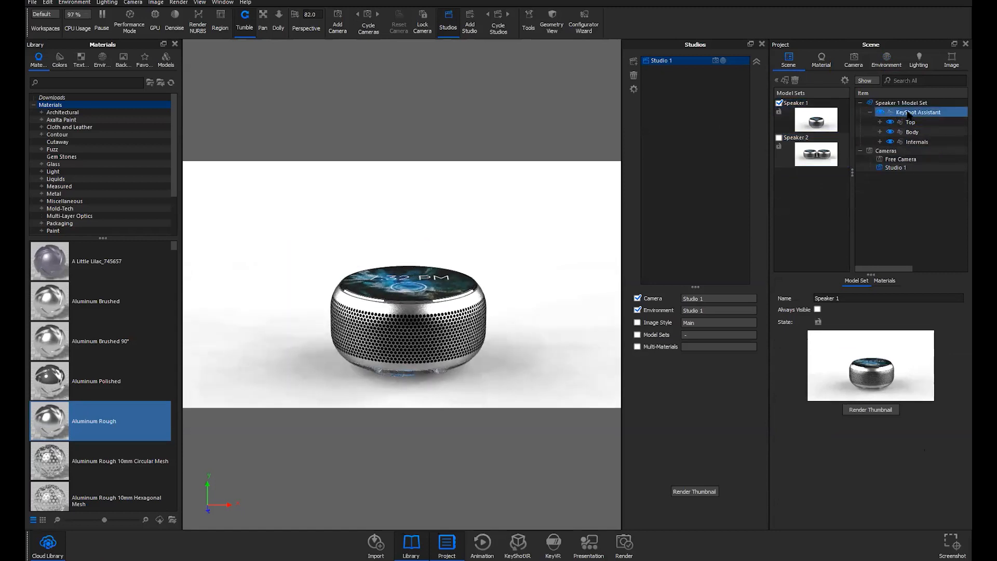
Browse the Speaker 1 and Speaker 2 model sets, showing Speaker 2 alongside Speaker 1
{"action": "left_click", "coordinate": [816, 154]}
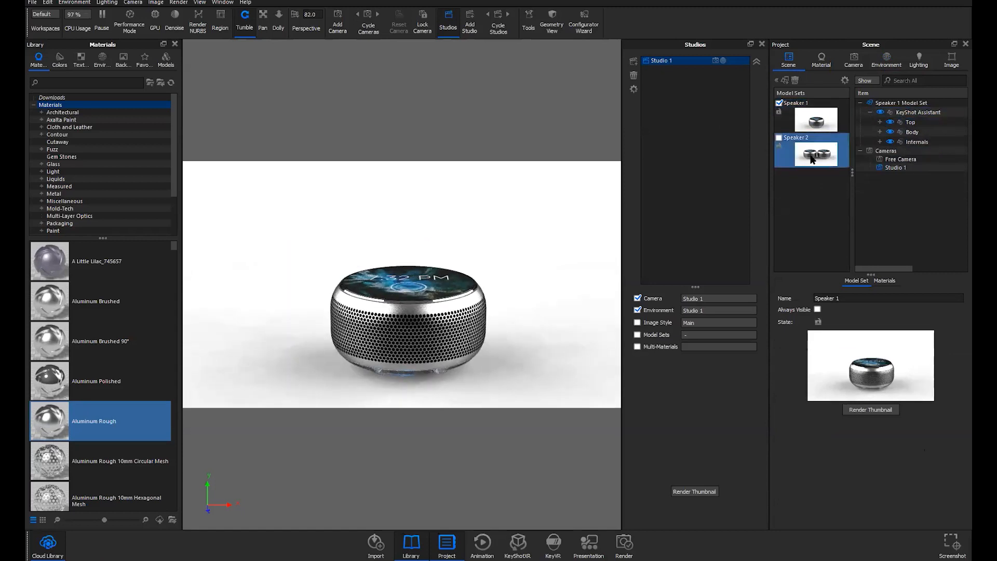
{"action": "mouse_move", "coordinate": [848, 167]}
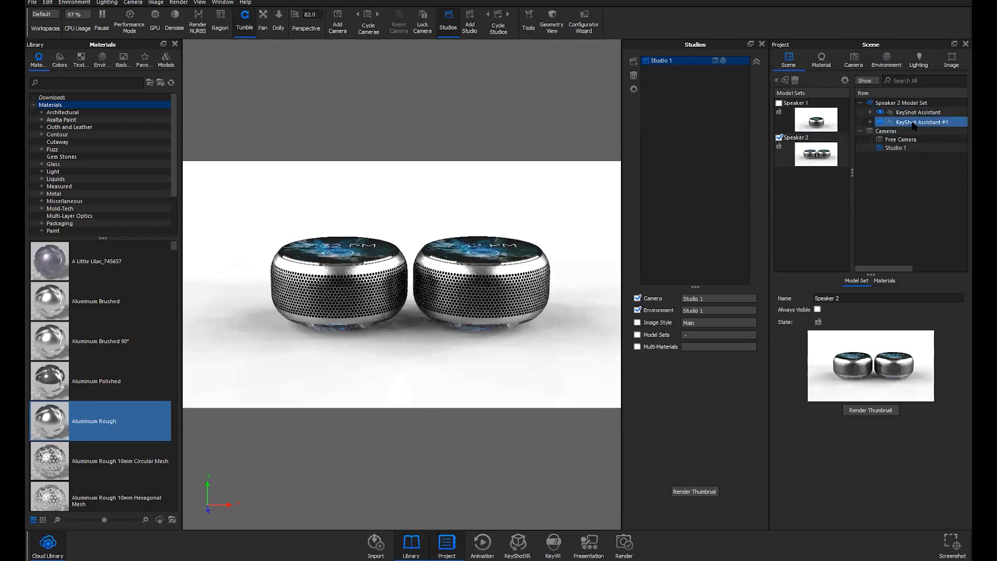
{"action": "left_click", "coordinate": [812, 151]}
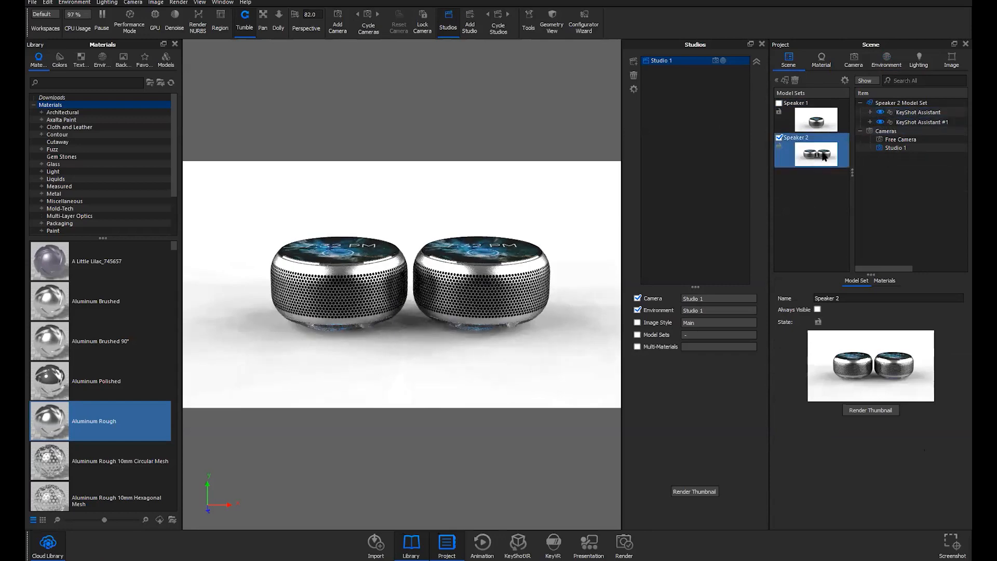
{"action": "left_click", "coordinate": [816, 120]}
{"action": "left_click", "coordinate": [912, 131]}
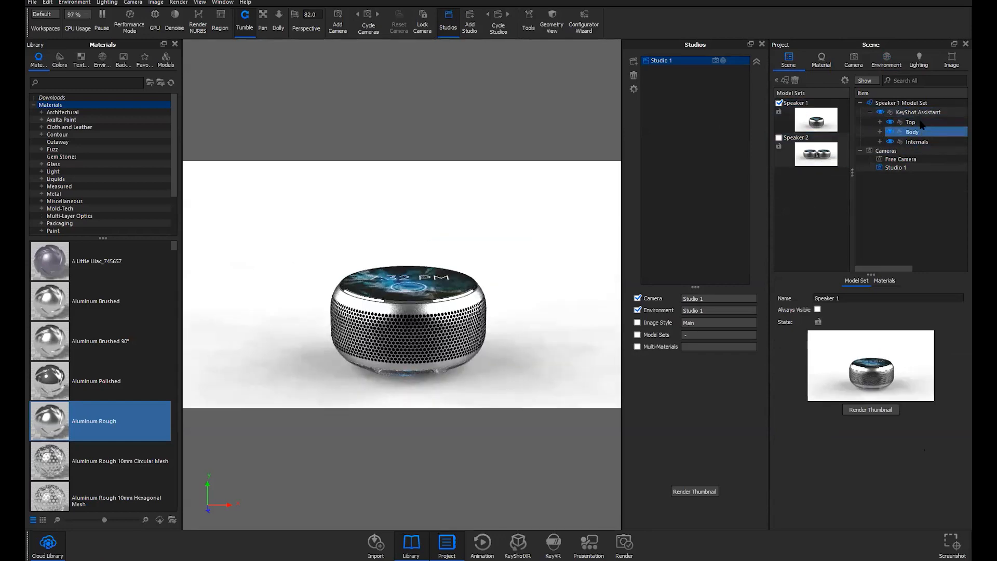
{"action": "left_click", "coordinate": [780, 111]}
{"action": "left_click", "coordinate": [779, 138]}
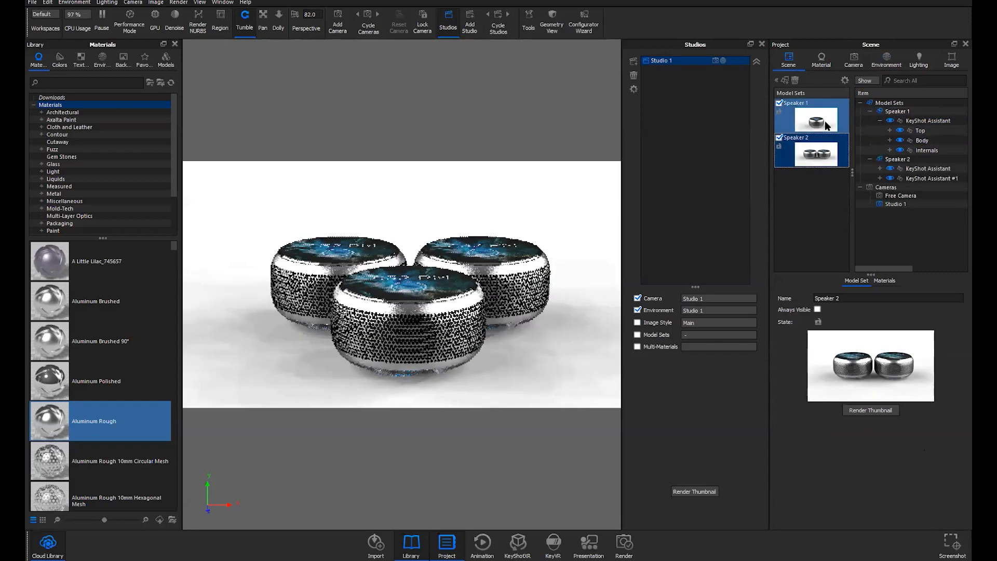
Collapse both speakers in the item tree, hide Speaker 2, and shrink the studio list
{"action": "left_click", "coordinate": [895, 113]}
{"action": "left_click", "coordinate": [894, 159]}
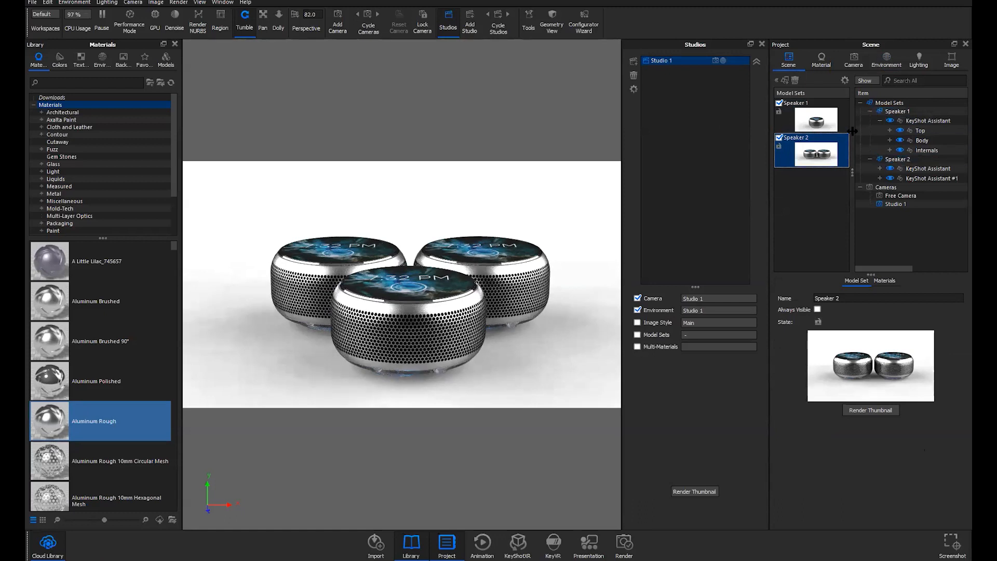
{"action": "left_click", "coordinate": [869, 111]}
{"action": "left_click", "coordinate": [869, 120]}
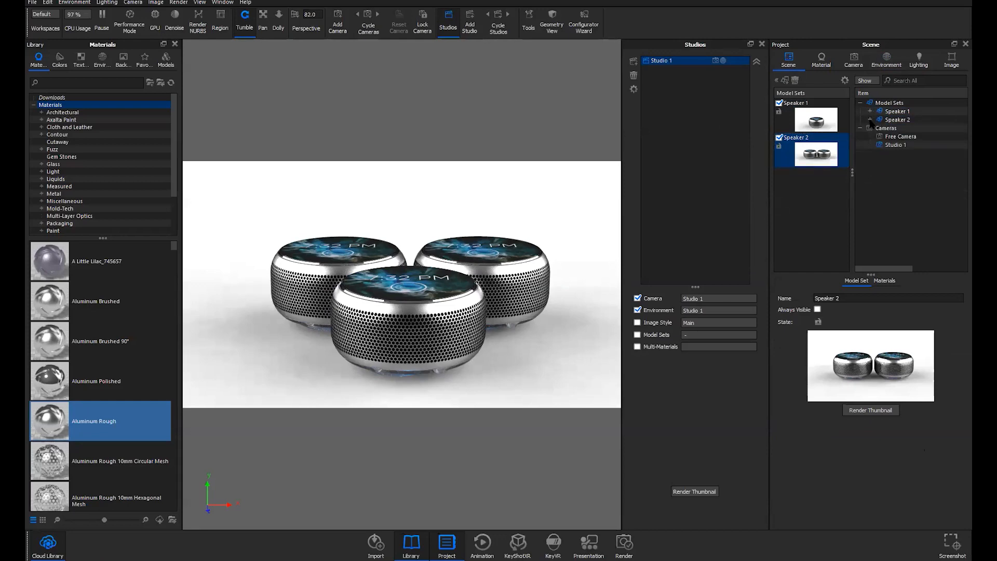
{"action": "left_click", "coordinate": [778, 138]}
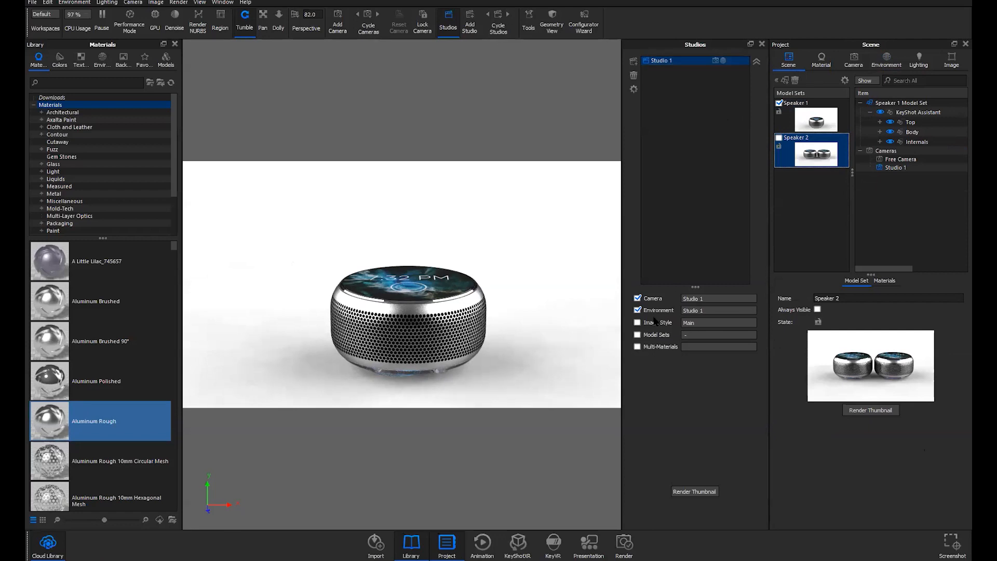
{"action": "left_click_drag", "start_coordinate": [690, 286], "coordinate": [695, 223]}
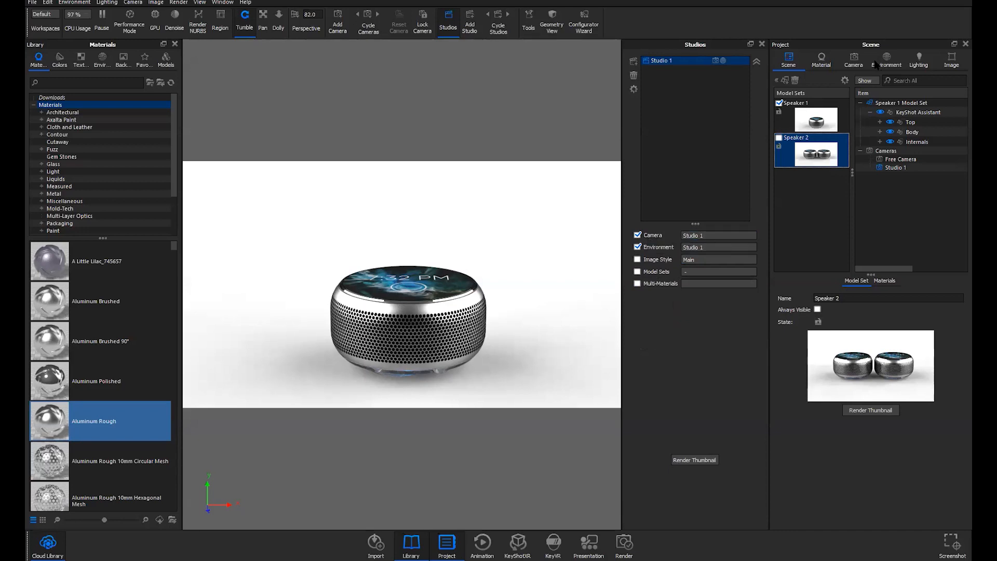
Tilt down and move closer to the speaker, then save the view to Studio 1's camera
{"action": "left_click", "coordinate": [852, 60]}
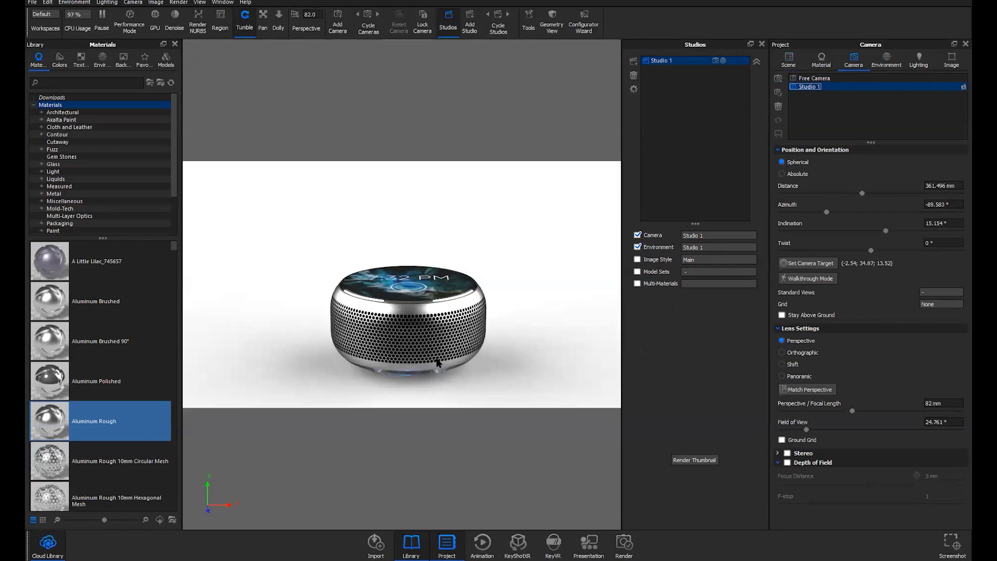
{"action": "left_click_drag", "start_coordinate": [441, 357], "coordinate": [469, 359]}
{"action": "middle_click_drag", "start_coordinate": [468, 359], "coordinate": [445, 335]}
{"action": "scroll", "coordinate": [449, 350], "scroll_direction": "up", "scroll_amount": 2}
{"action": "left_click", "coordinate": [779, 135]}
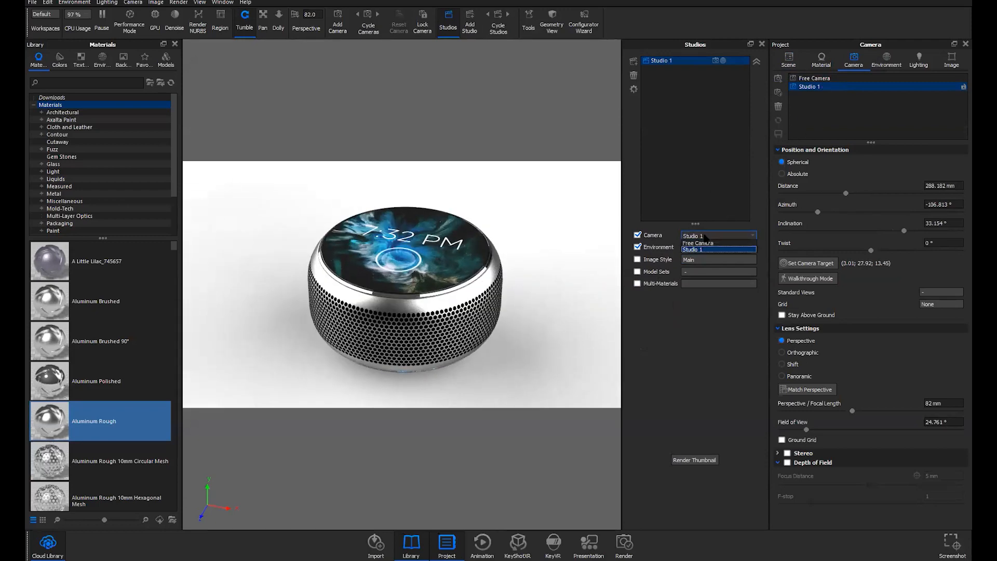
{"action": "left_click", "coordinate": [697, 203]}
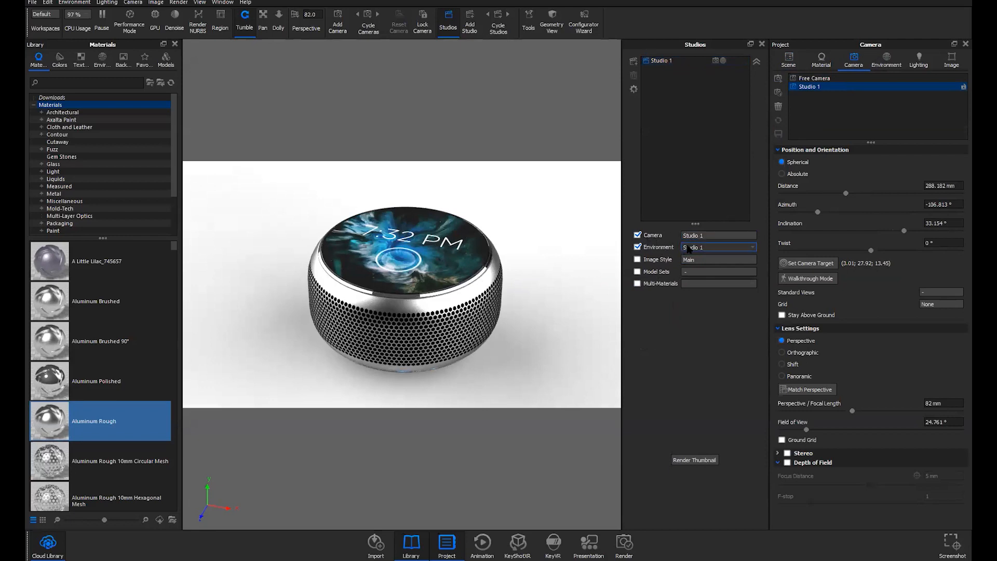
Enable Model Sets for Studio 1 and open its list showing Speaker 1
{"action": "left_click", "coordinate": [883, 63]}
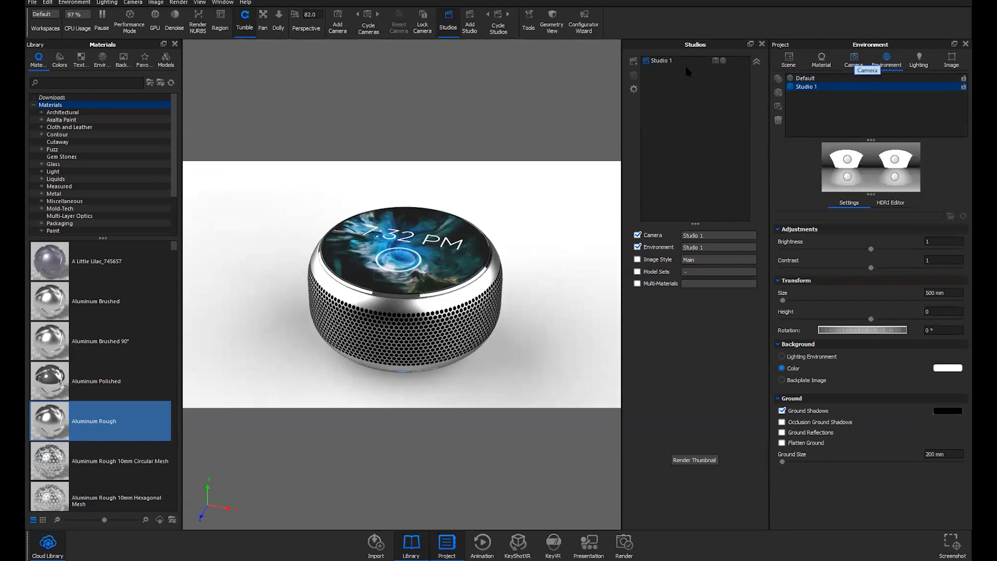
{"action": "left_click", "coordinate": [856, 62]}
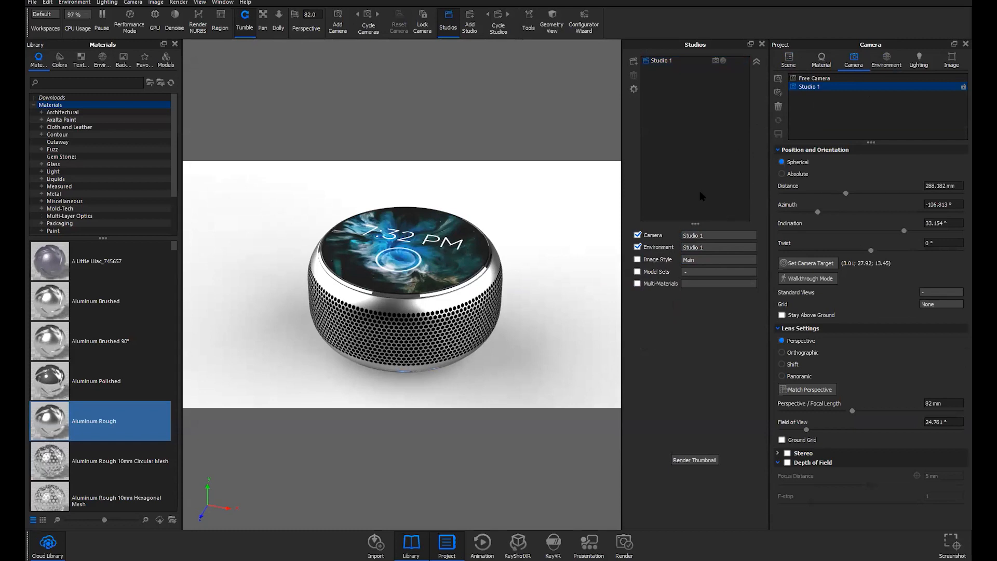
{"action": "left_click", "coordinate": [638, 271]}
{"action": "left_click", "coordinate": [692, 274]}
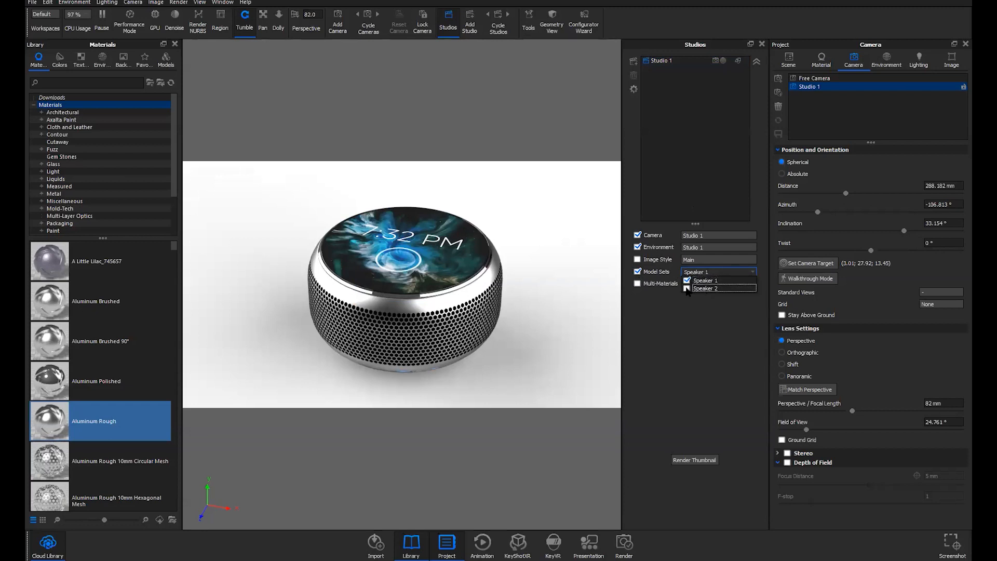
Keep only Speaker 1 in Studio 1's model sets after toggling Speaker 2 on and off
{"action": "left_click", "coordinate": [687, 289]}
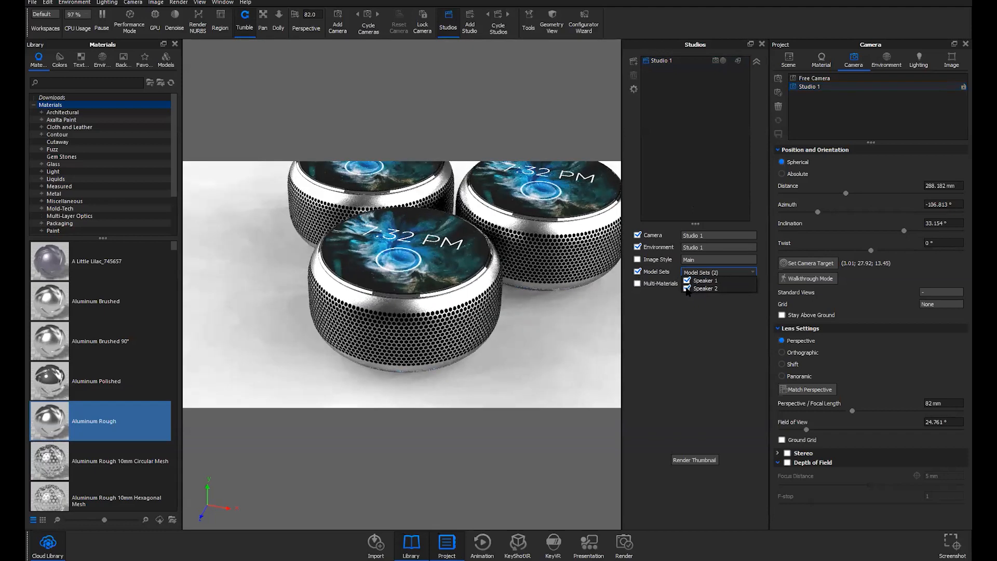
{"action": "left_click", "coordinate": [687, 289]}
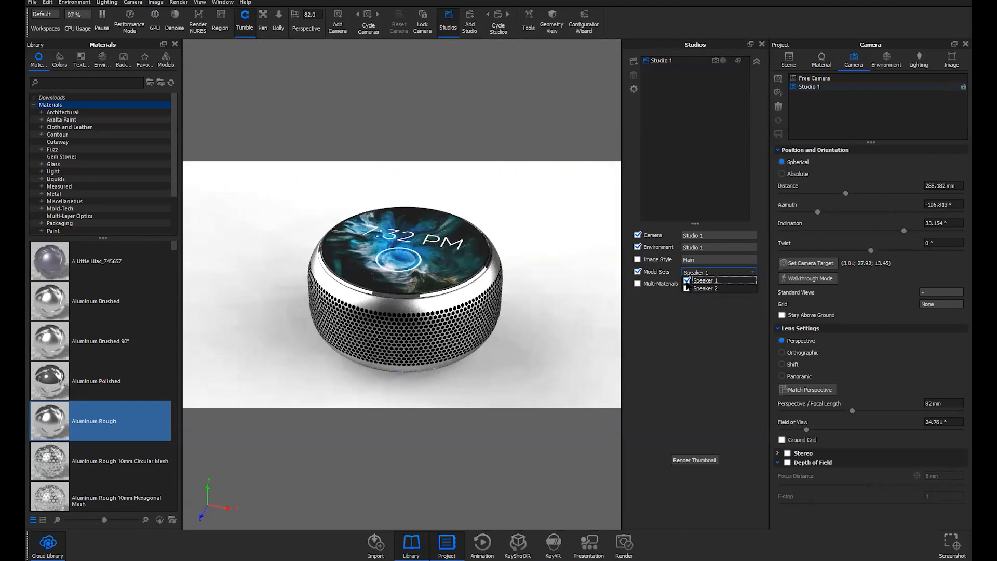
{"action": "left_click", "coordinate": [695, 174]}
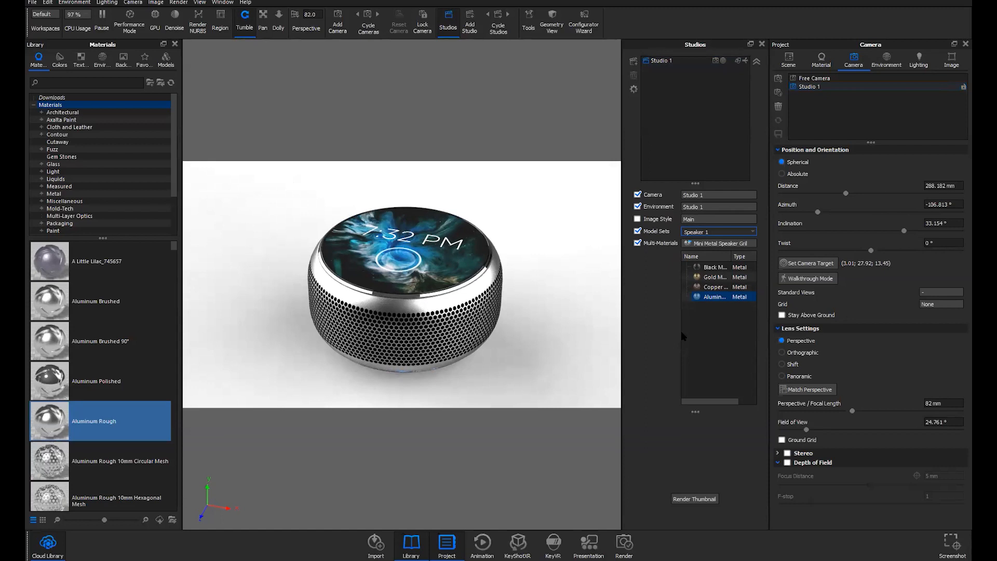
Try black, gold and copper grille materials, settling the Mini Metal Speaker Grill on Gold
{"action": "left_click", "coordinate": [715, 267]}
{"action": "left_click", "coordinate": [715, 277]}
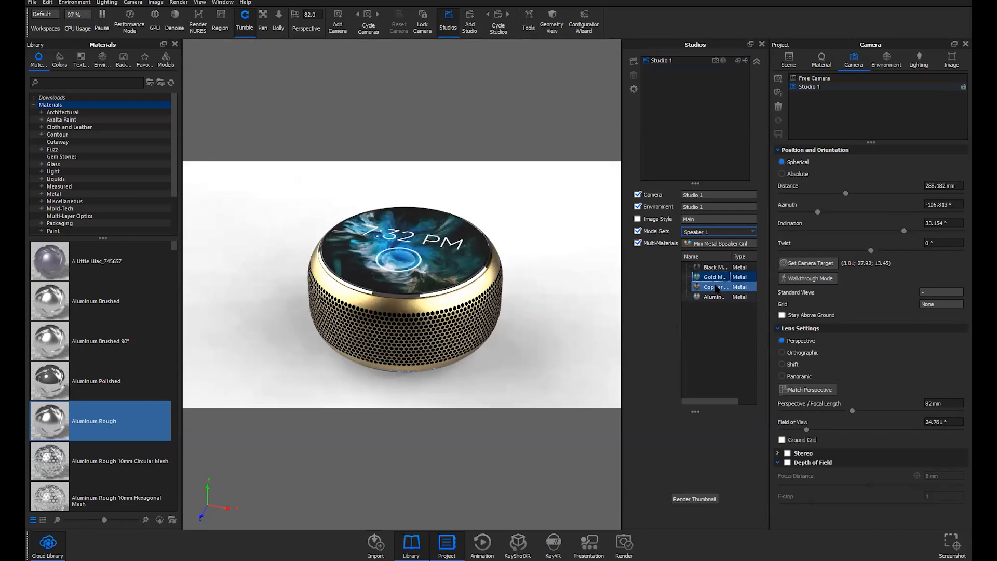
{"action": "left_click", "coordinate": [716, 287]}
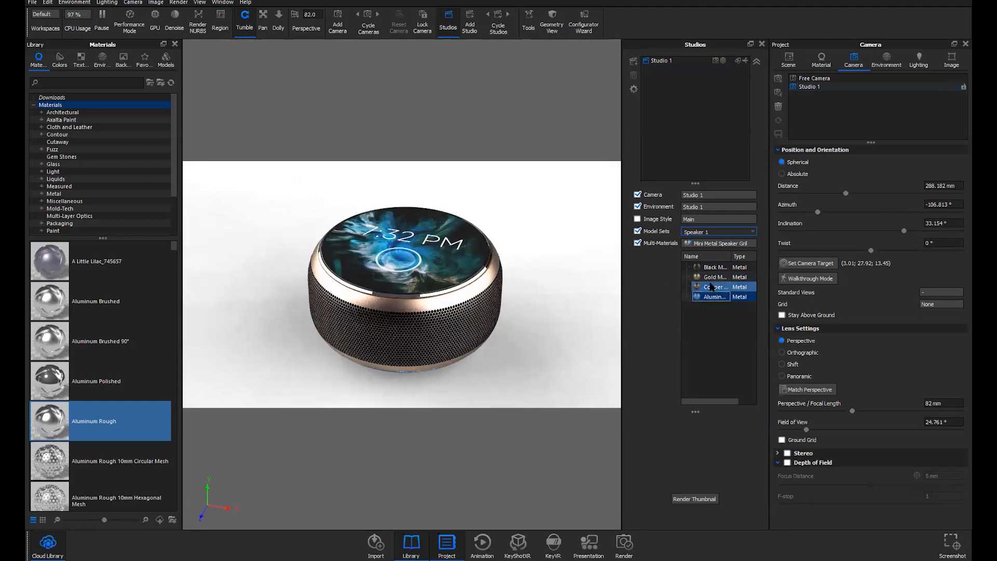
{"action": "left_click", "coordinate": [714, 277]}
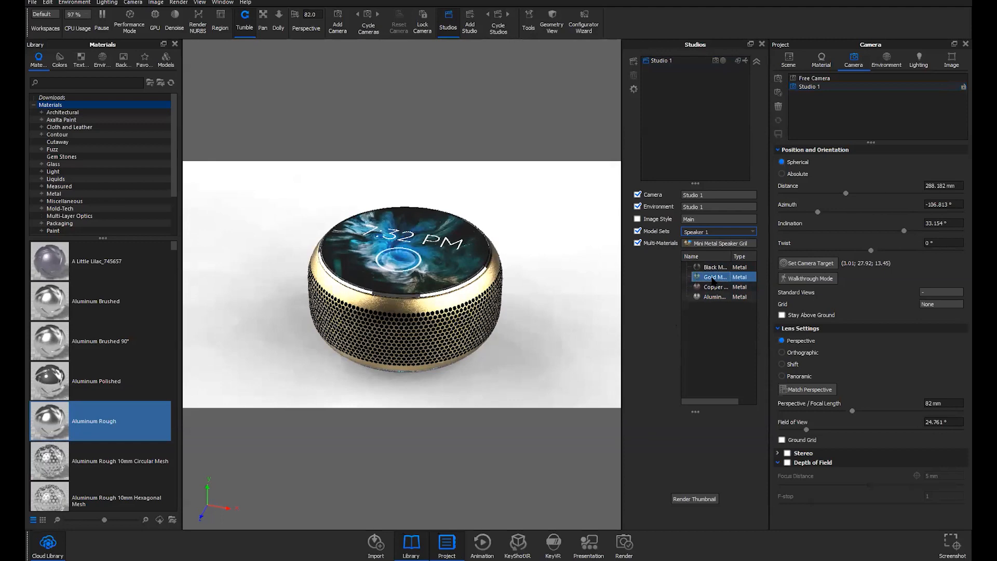
{"action": "middle_click_drag", "start_coordinate": [587, 310], "coordinate": [580, 305]}
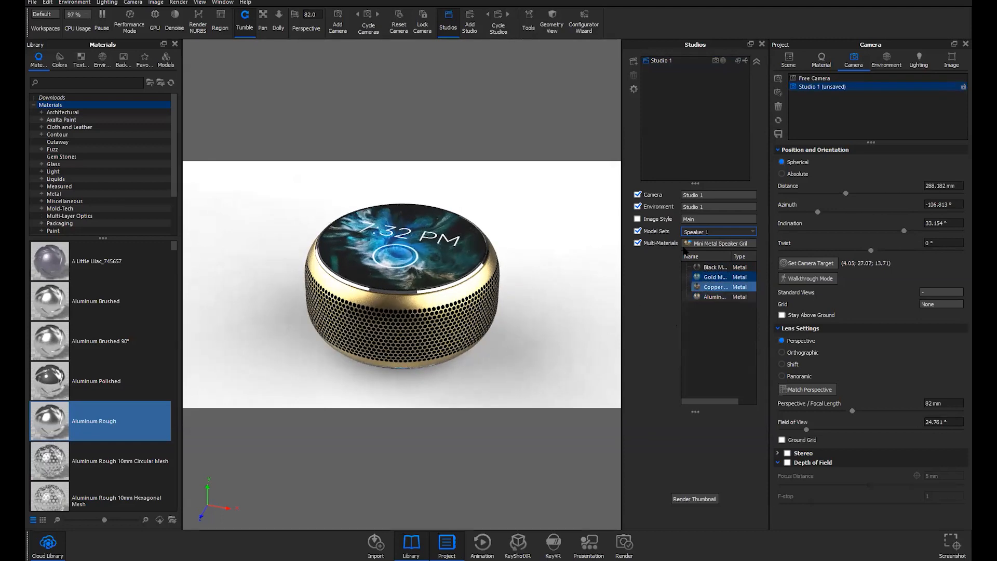
{"action": "left_click", "coordinate": [816, 85]}
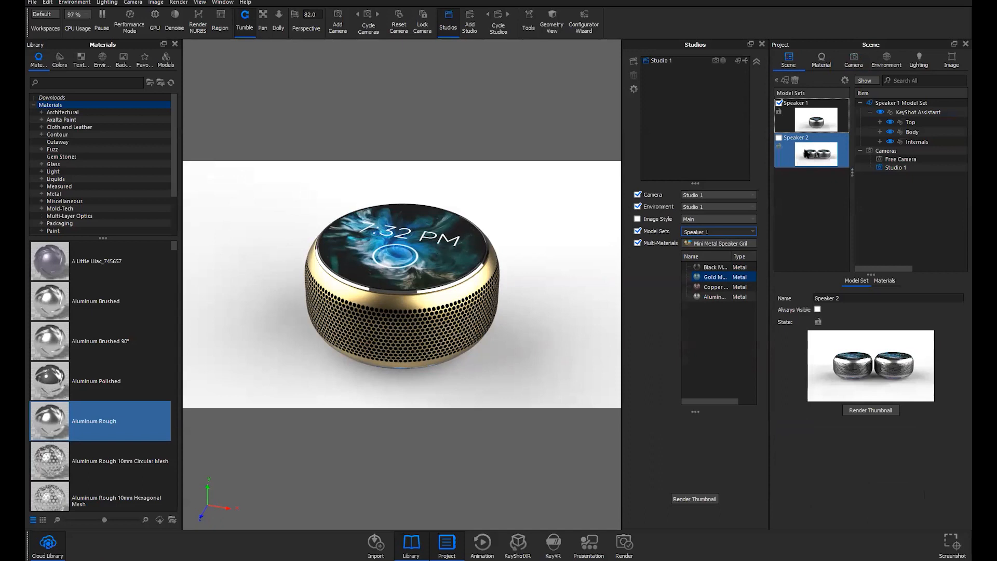
{"action": "mouse_move", "coordinate": [807, 152]}
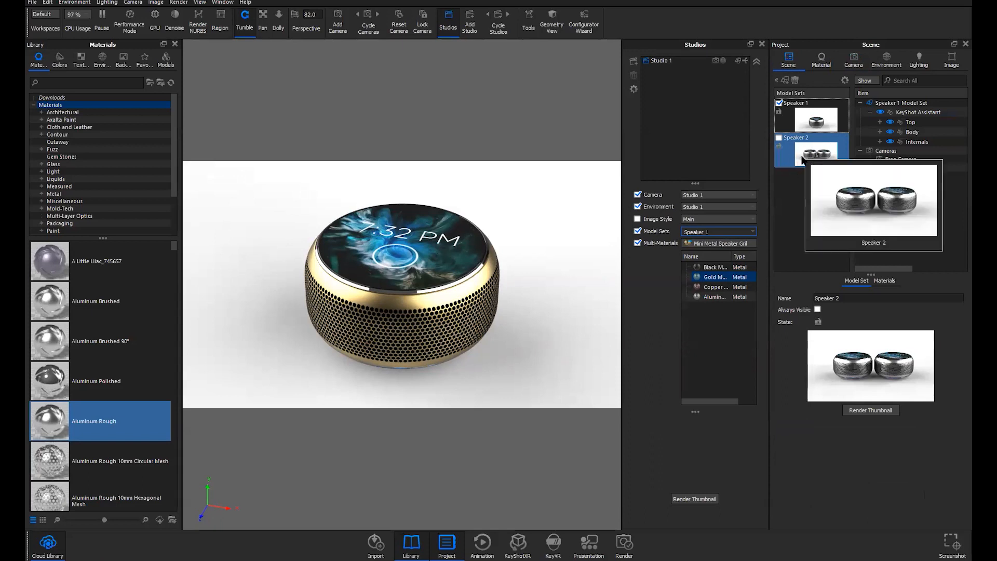
{"action": "left_click", "coordinate": [853, 61]}
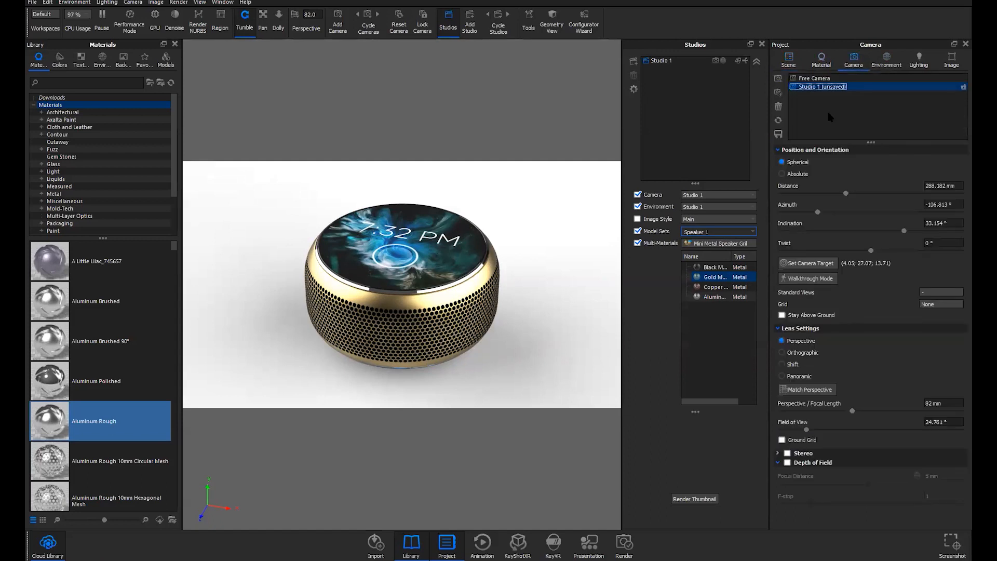
Save Studio 1's camera and create a new studio, Studio 2
{"action": "left_click", "coordinate": [778, 134]}
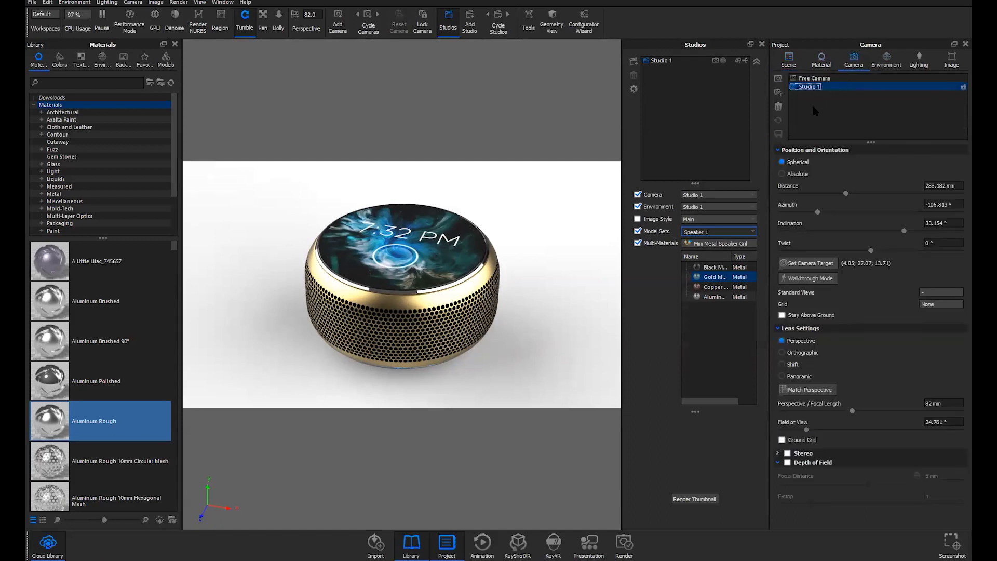
{"action": "left_click", "coordinate": [778, 93]}
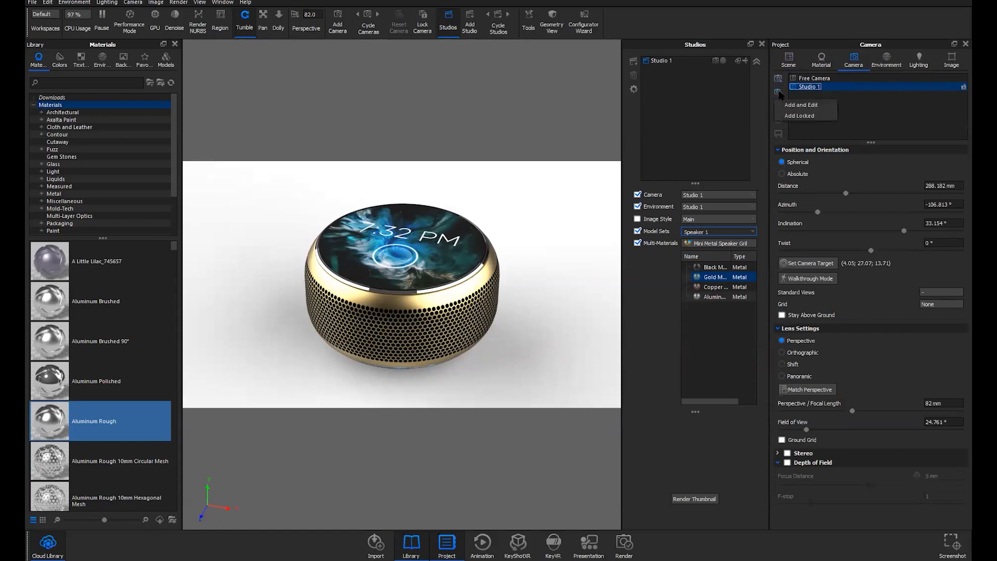
{"action": "left_click", "coordinate": [808, 106]}
{"action": "key", "text": "Return"}
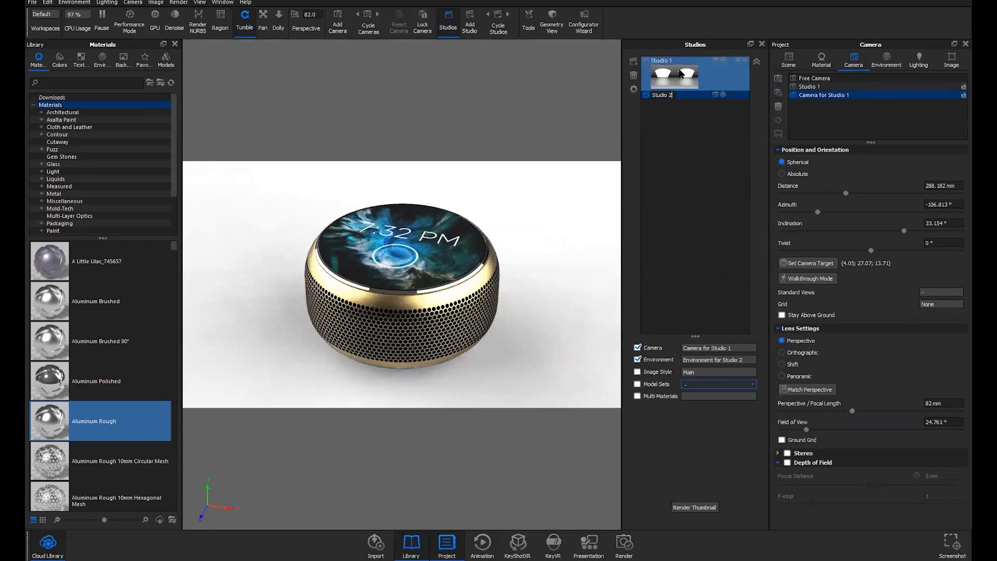
Render thumbnails for Studio 1 and Studio 2
{"action": "left_click", "coordinate": [710, 76]}
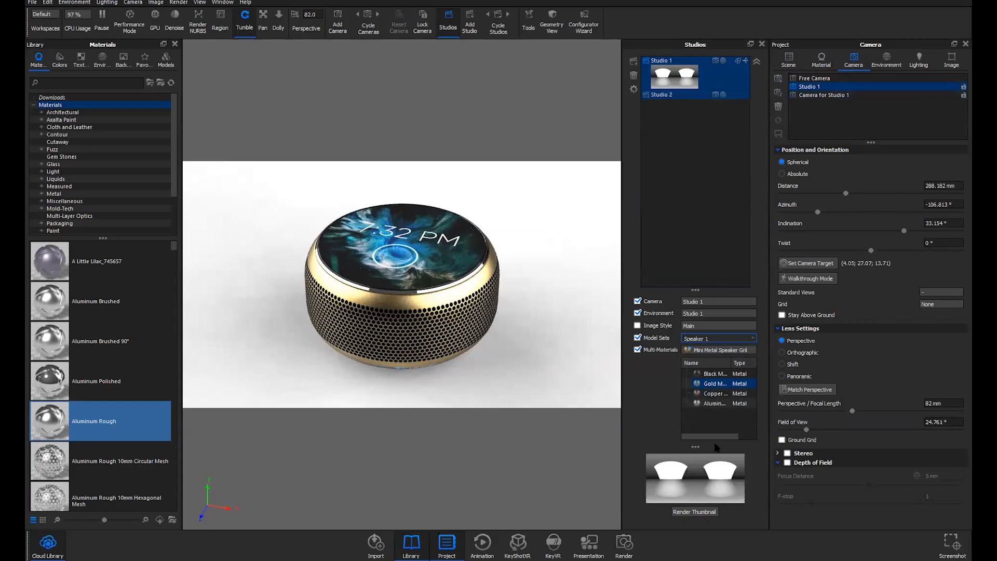
{"action": "left_click", "coordinate": [698, 512]}
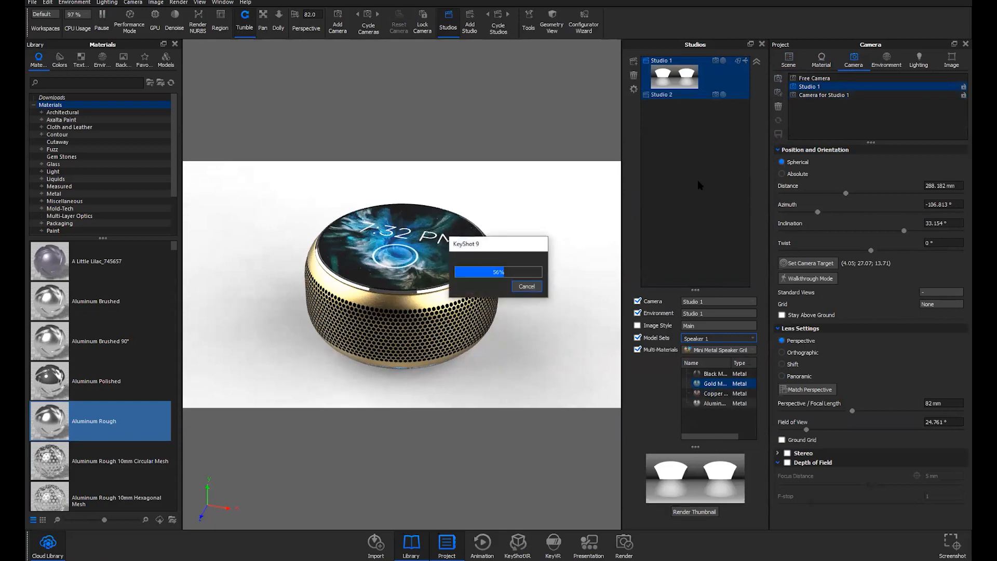
{"action": "left_click", "coordinate": [670, 95]}
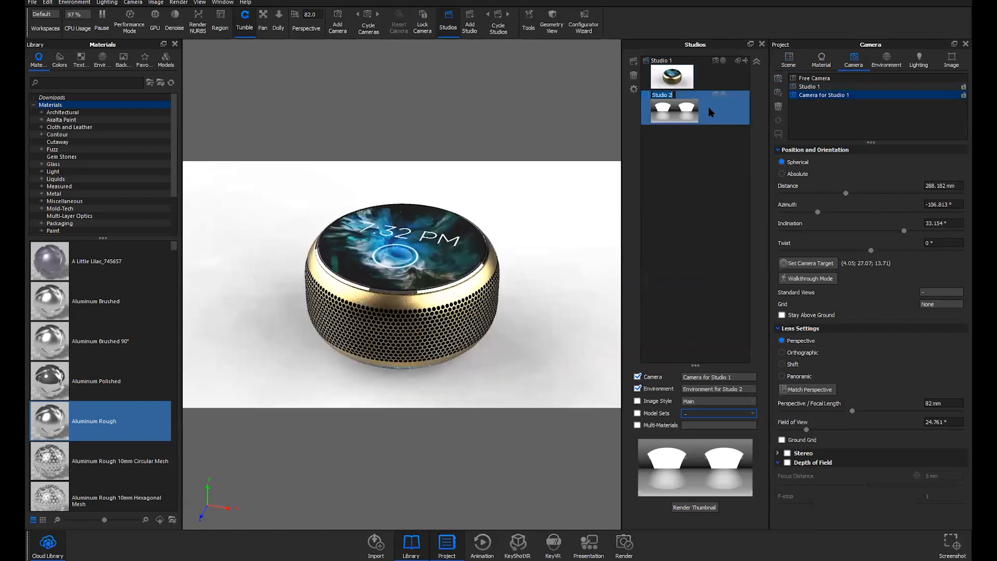
{"action": "left_click", "coordinate": [696, 508]}
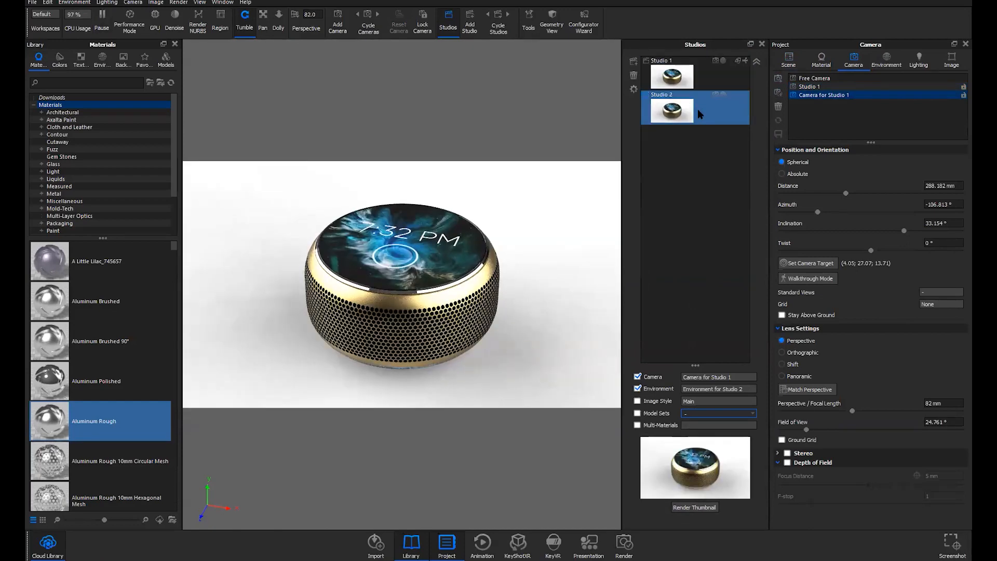
Rename Studio 2's camera and environment to Studio 2
{"action": "double_click", "coordinate": [815, 97]}
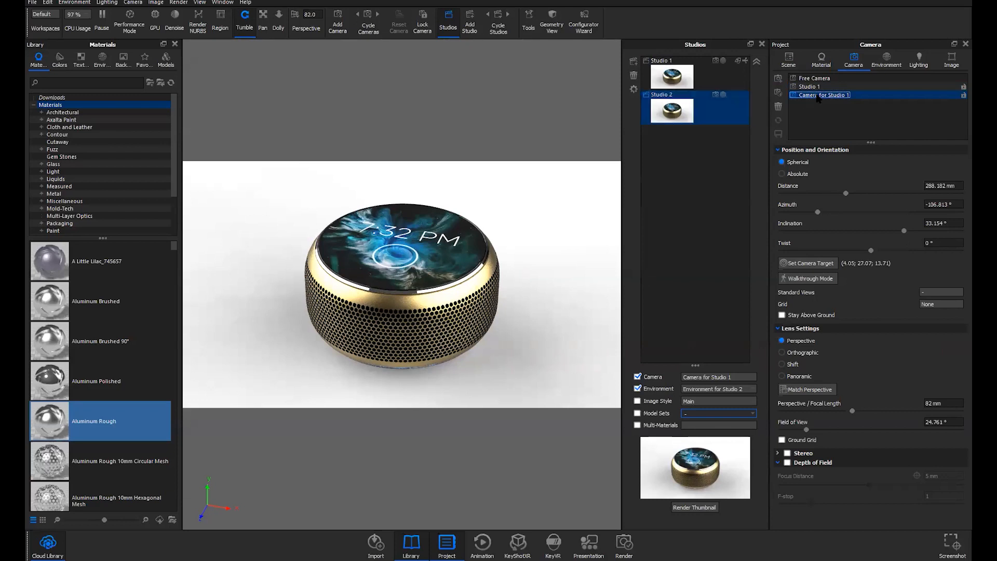
{"action": "type", "text": "Studio 2"}
{"action": "left_click", "coordinate": [886, 60]}
{"action": "double_click", "coordinate": [830, 95]}
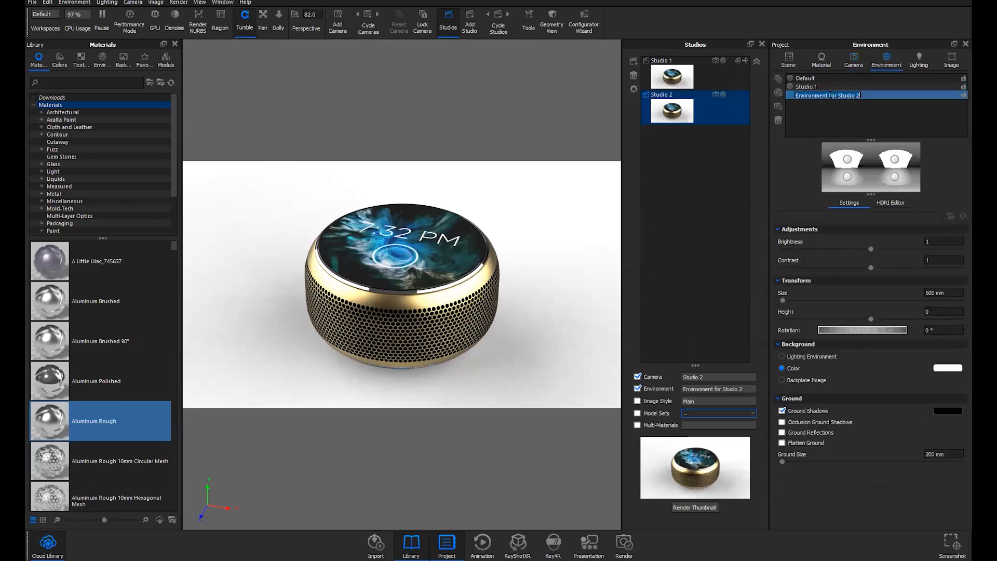
{"action": "type", "text": "Studio 2"}
{"action": "key", "text": "Return"}
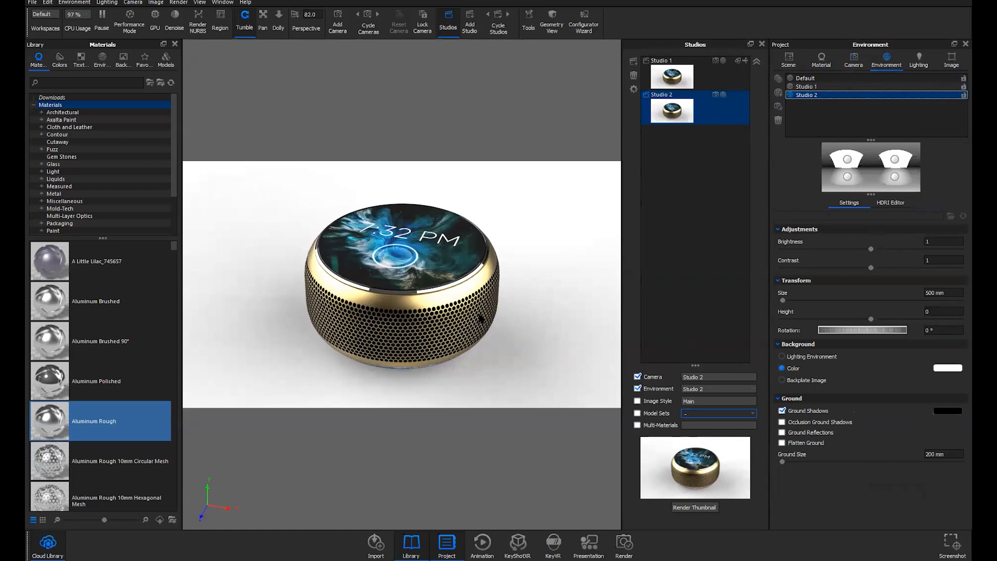
Assign the Speaker 2 model set to Studio 2 and orbit to a lower front view
{"action": "left_click", "coordinate": [699, 109]}
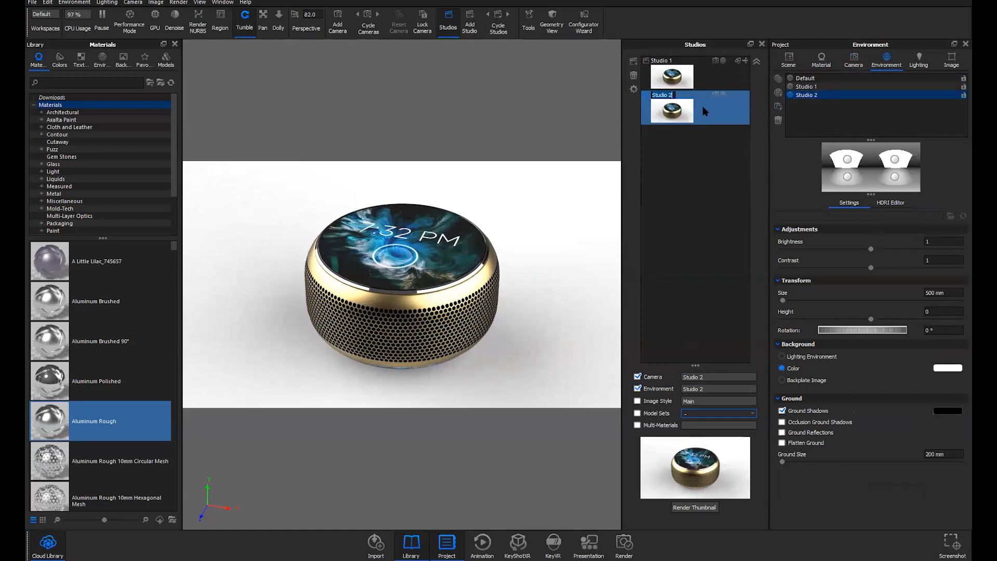
{"action": "double_click", "coordinate": [704, 107]}
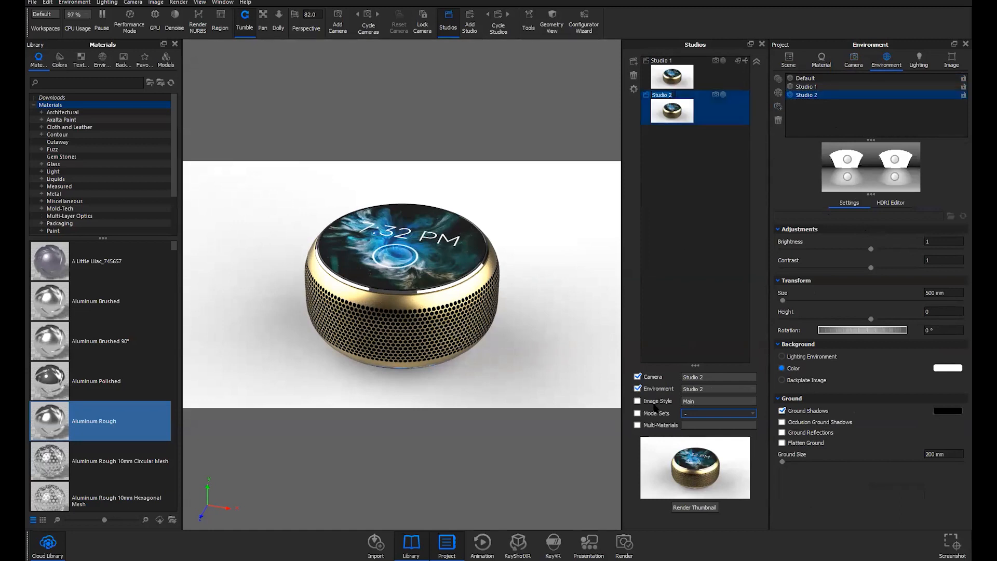
{"action": "left_click", "coordinate": [637, 413]}
{"action": "left_click", "coordinate": [706, 414]}
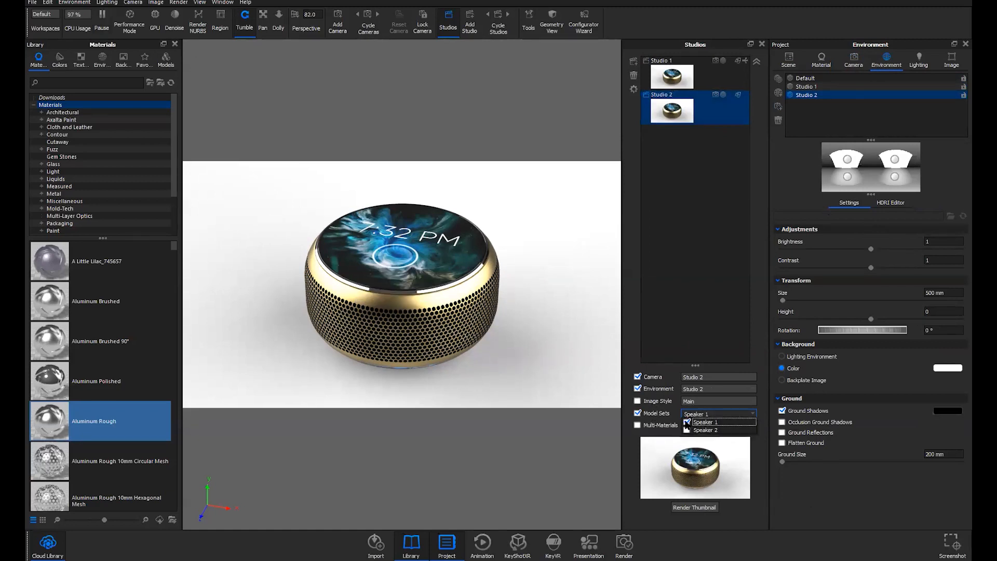
{"action": "left_click", "coordinate": [686, 430]}
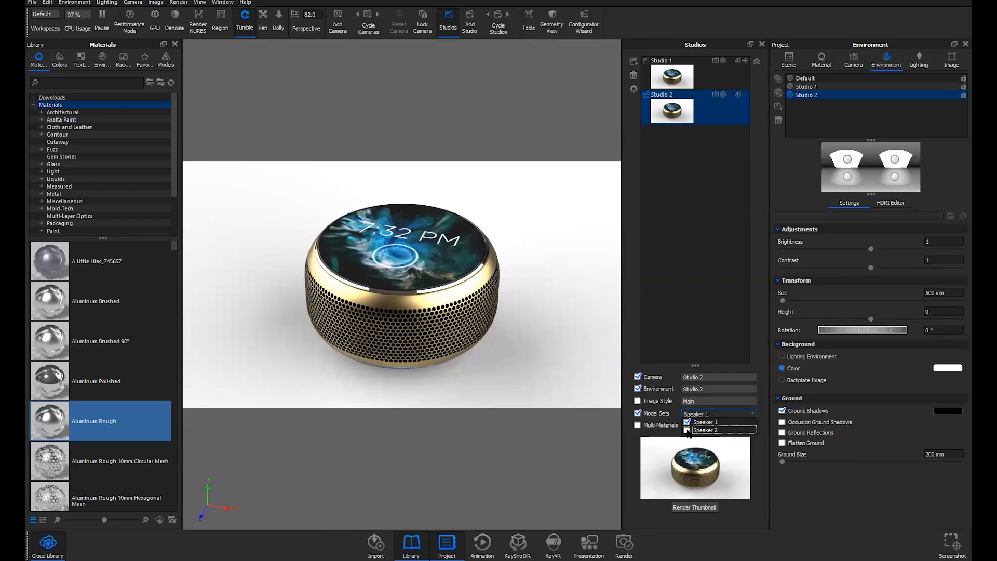
{"action": "left_click", "coordinate": [481, 353]}
{"action": "left_click_drag", "start_coordinate": [519, 334], "coordinate": [517, 365]}
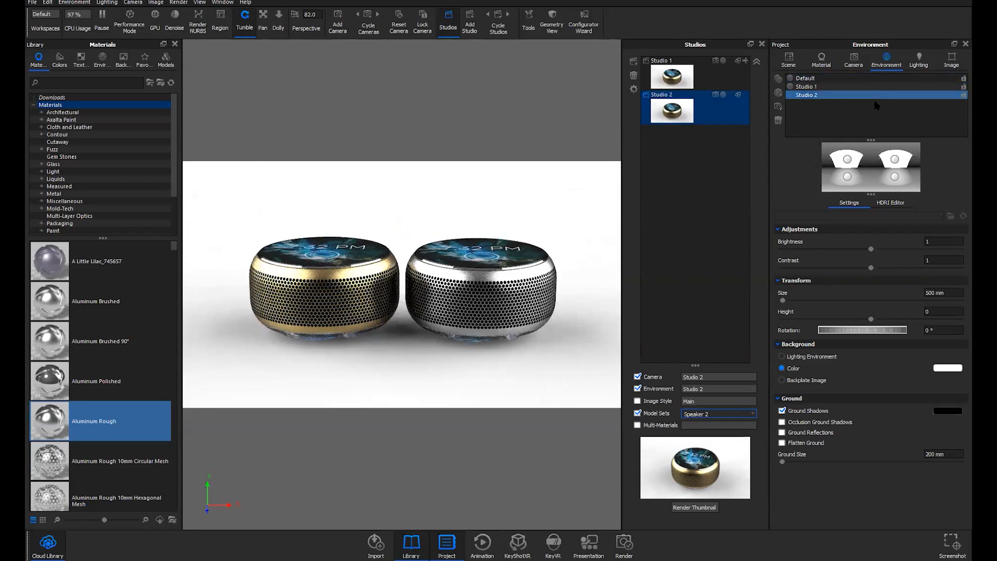
Set Studio 2's background to the Wood Table backplate image
{"action": "left_click", "coordinate": [806, 380]}
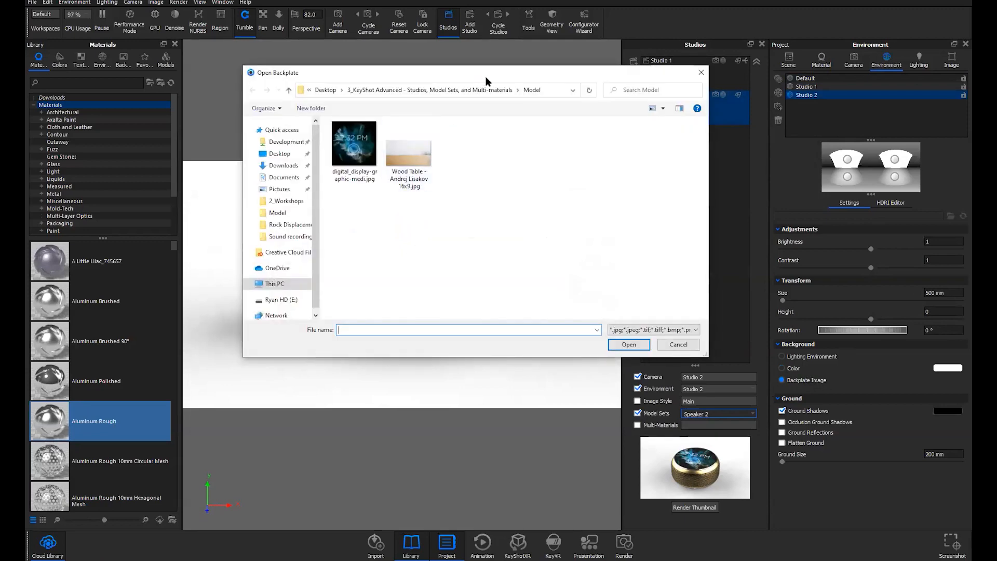
{"action": "left_click_drag", "start_coordinate": [485, 77], "coordinate": [556, 74]}
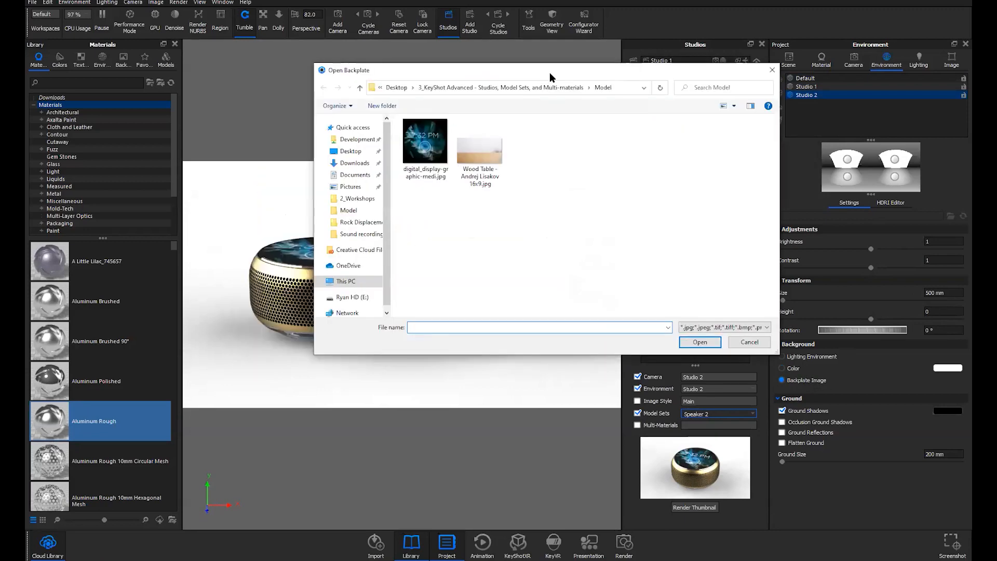
{"action": "left_click", "coordinate": [488, 151]}
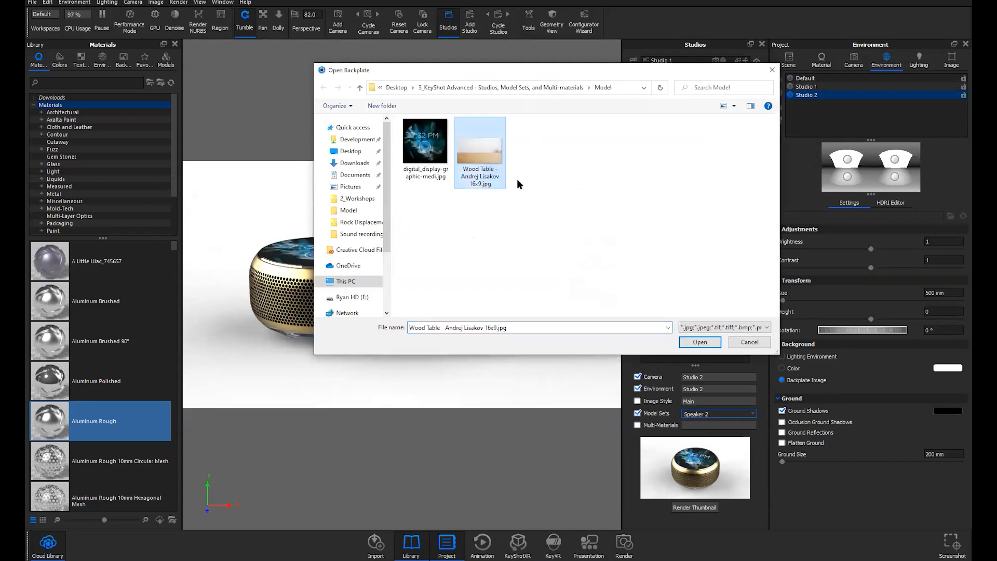
{"action": "left_click", "coordinate": [697, 341]}
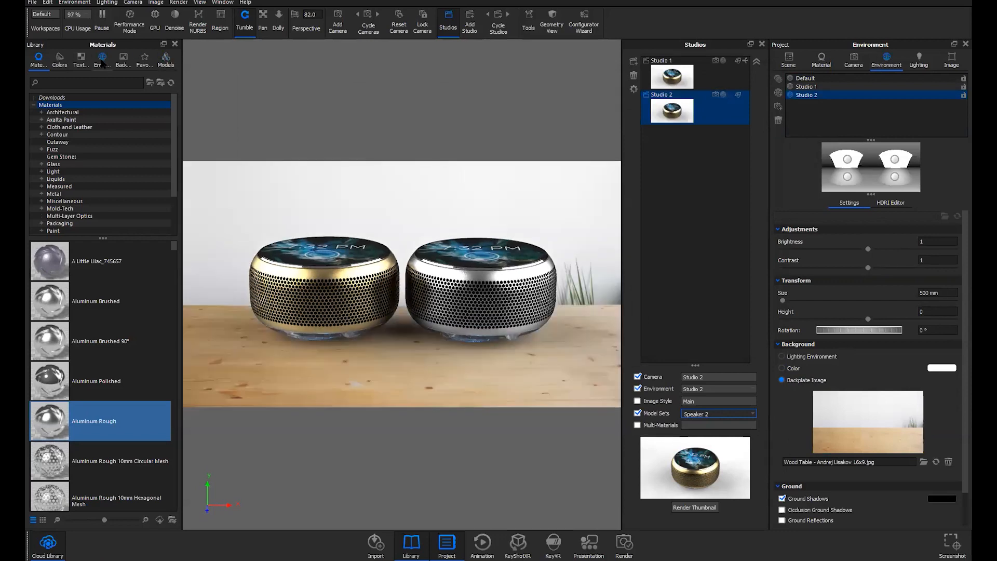
{"action": "left_click", "coordinate": [102, 58]}
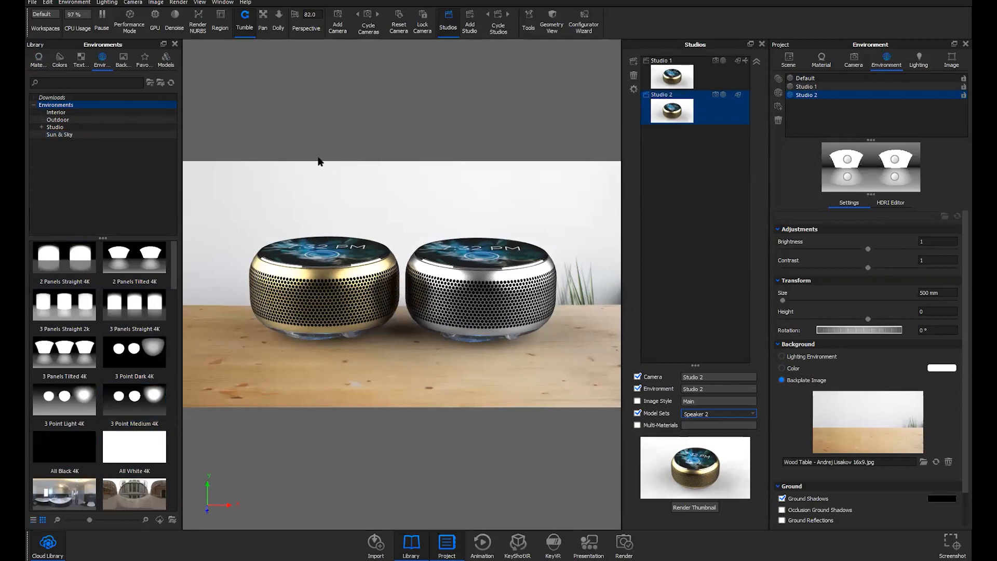
Reposition the camera so both speakers sit on the wooden tabletop
{"action": "middle_click_drag", "start_coordinate": [433, 308], "coordinate": [419, 339]}
{"action": "left_click_drag", "start_coordinate": [420, 339], "coordinate": [423, 336]}
{"action": "middle_click_drag", "start_coordinate": [423, 336], "coordinate": [431, 333]}
{"action": "scroll", "coordinate": [441, 338], "scroll_direction": "down", "scroll_amount": 1}
{"action": "left_click_drag", "start_coordinate": [455, 343], "coordinate": [458, 332]}
{"action": "middle_click_drag", "start_coordinate": [464, 332], "coordinate": [466, 337]}
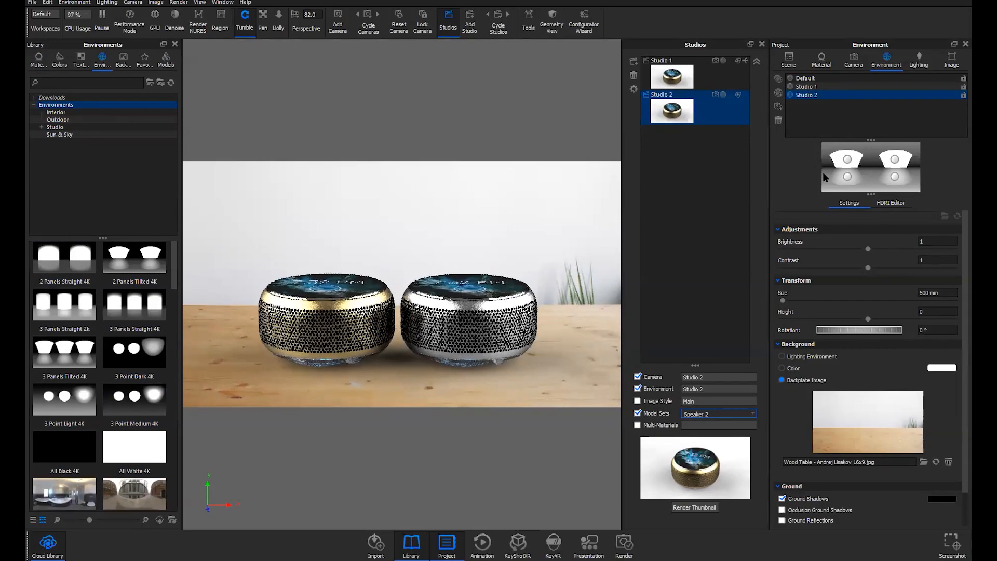
Save the adjusted view to Studio 2's camera
{"action": "left_click", "coordinate": [853, 61]}
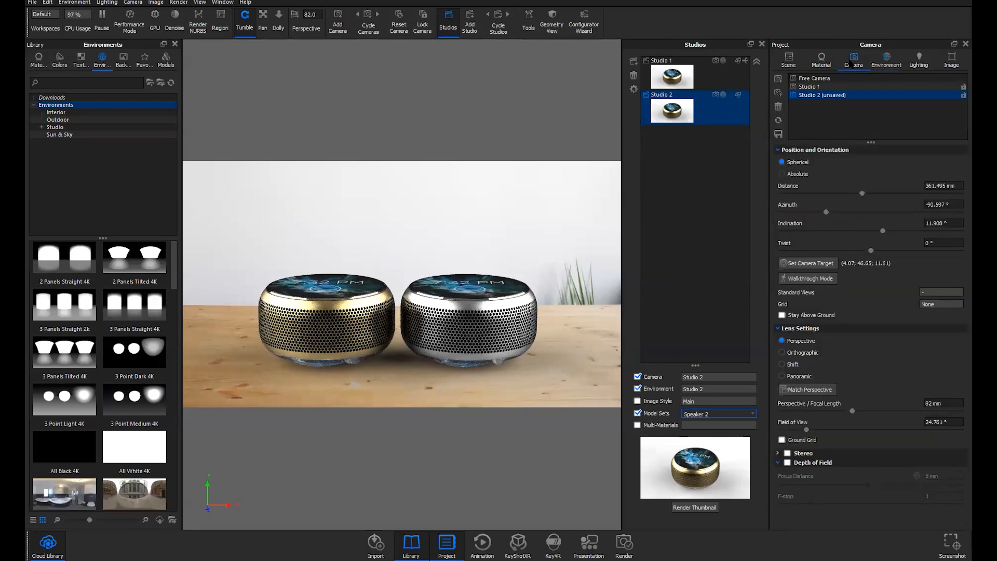
{"action": "left_click", "coordinate": [778, 134]}
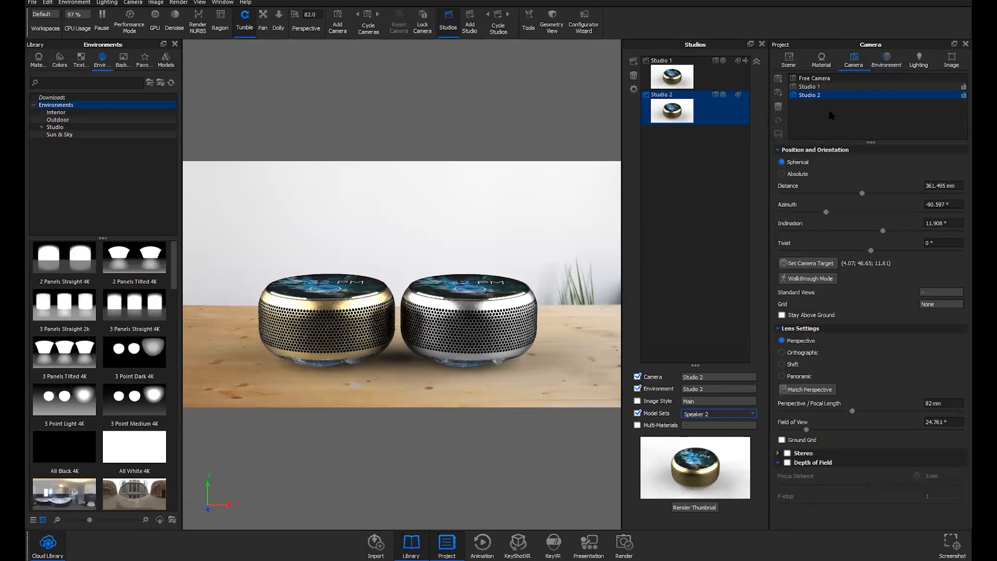
{"action": "left_click", "coordinate": [887, 61]}
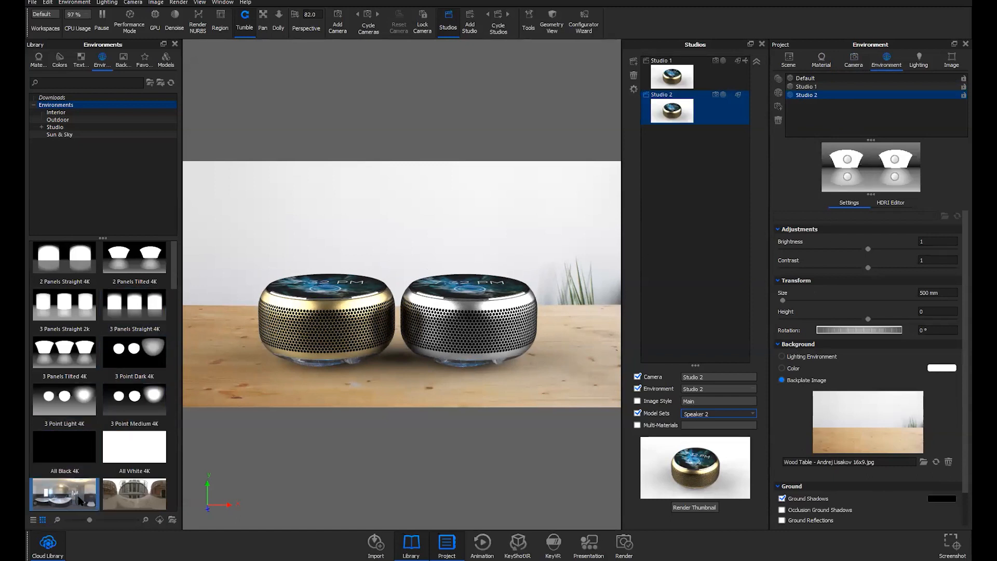
Light Studio 2 with the Aversis_Bathroom_3k environment and render its thumbnail
{"action": "mouse_move", "coordinate": [81, 500]}
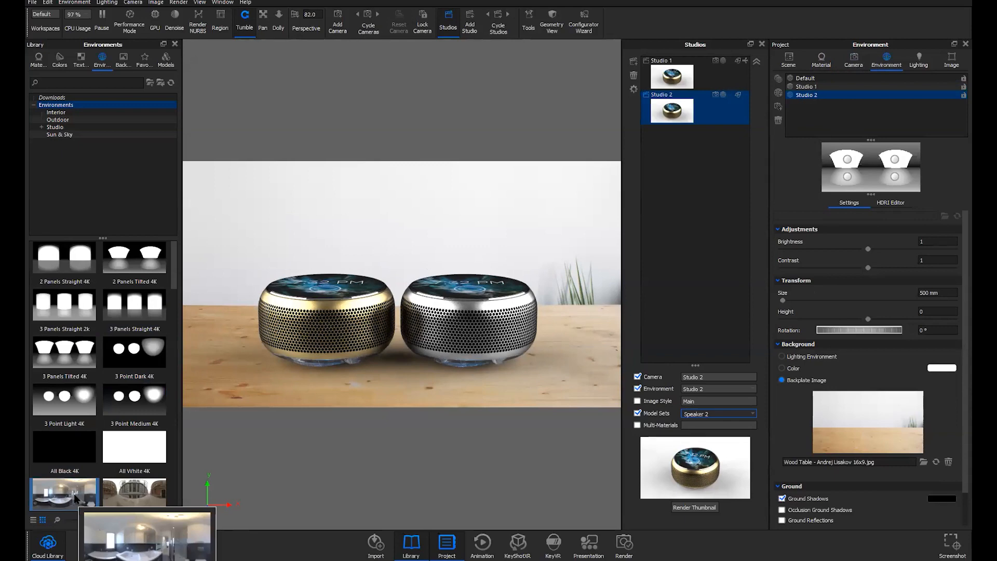
{"action": "double_click", "coordinate": [75, 496]}
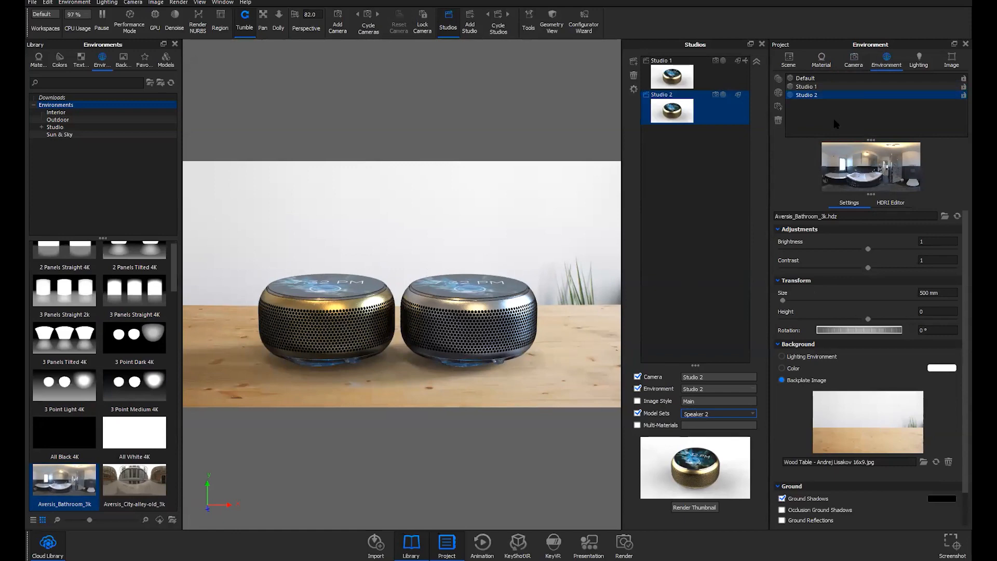
{"action": "left_click", "coordinate": [697, 507]}
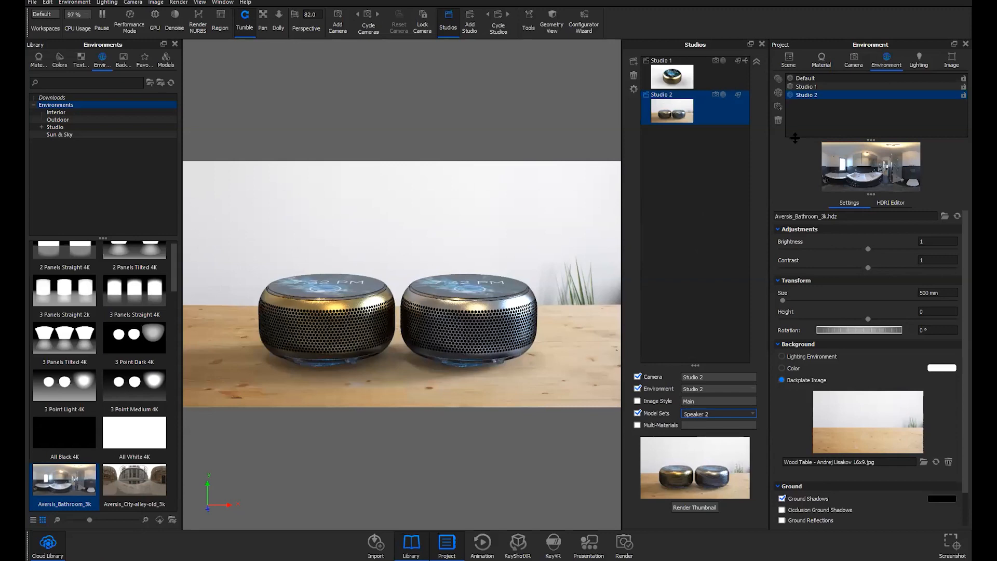
Widen the Studios panel and toggle between Studio 1 and Studio 2 to compare
{"action": "left_click", "coordinate": [788, 60]}
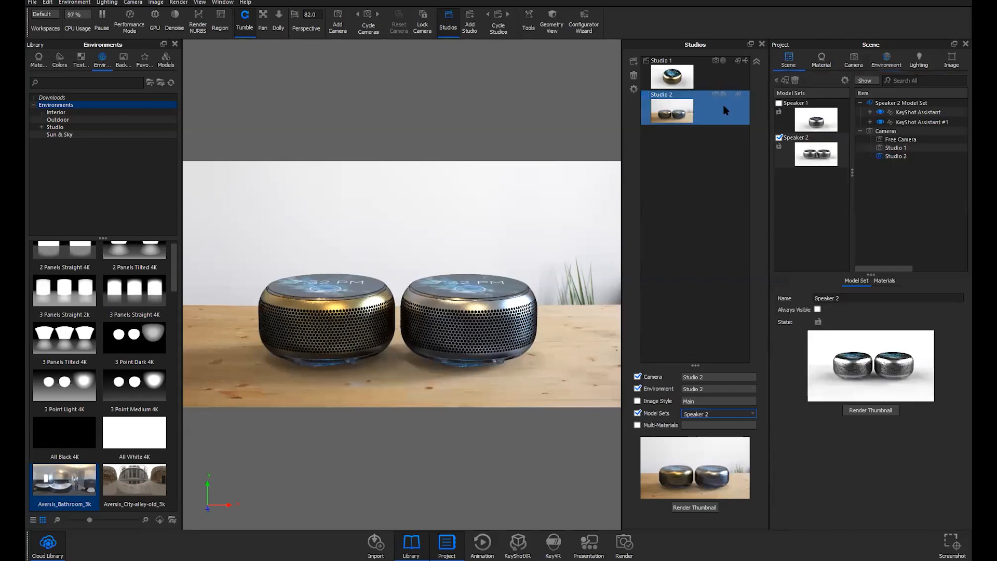
{"action": "left_click", "coordinate": [726, 80]}
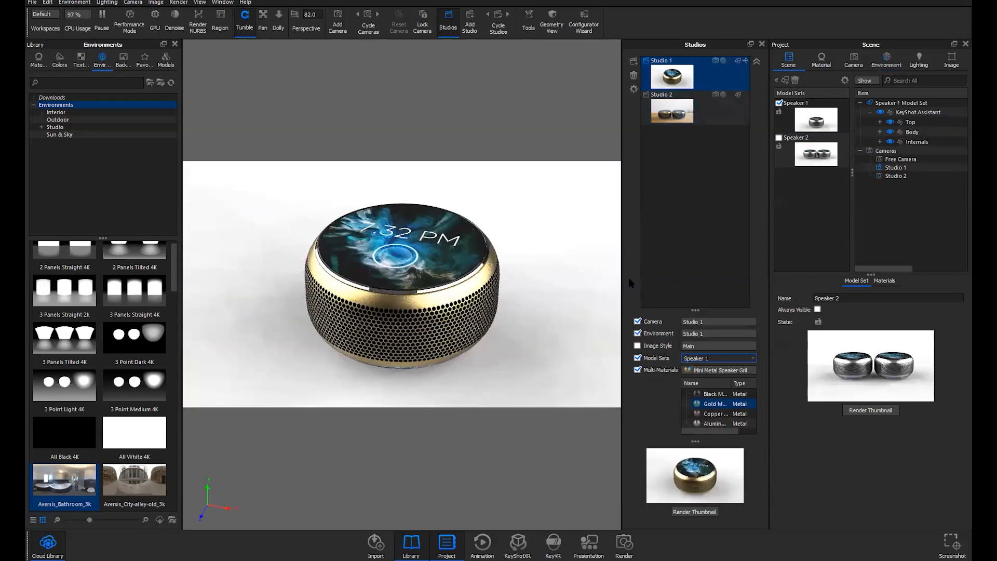
{"action": "left_click_drag", "start_coordinate": [620, 280], "coordinate": [583, 282]}
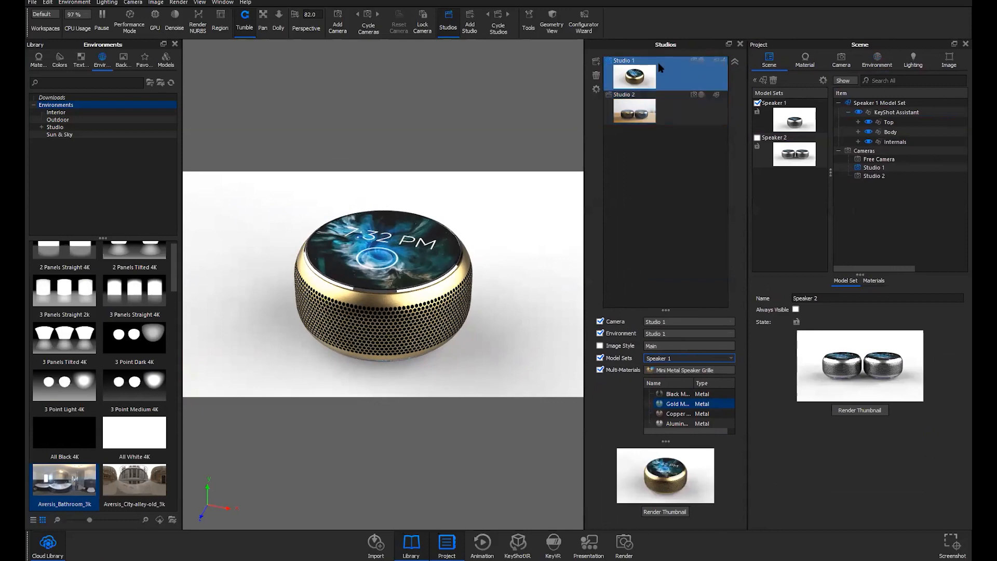
{"action": "left_click", "coordinate": [676, 113]}
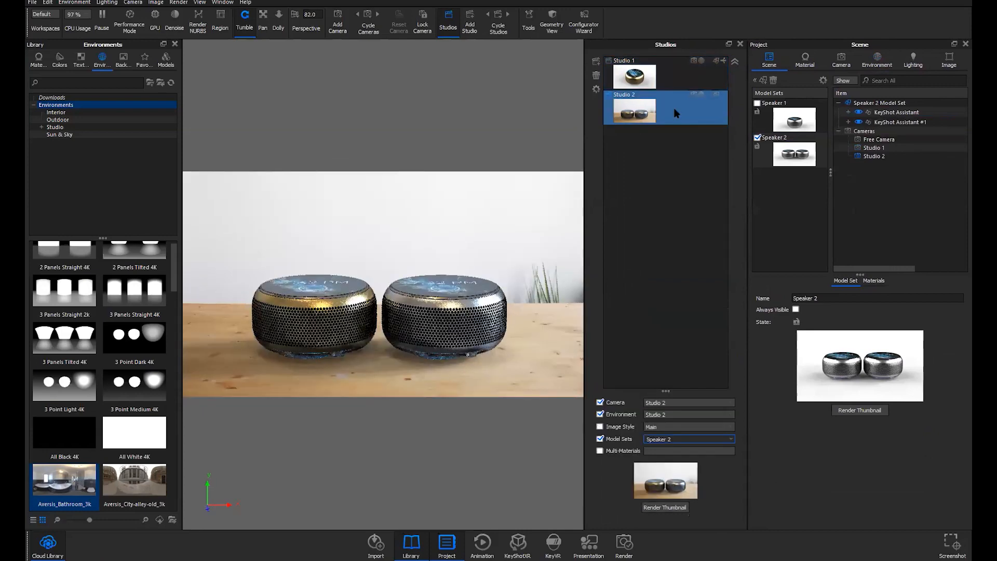
{"action": "left_click", "coordinate": [676, 85]}
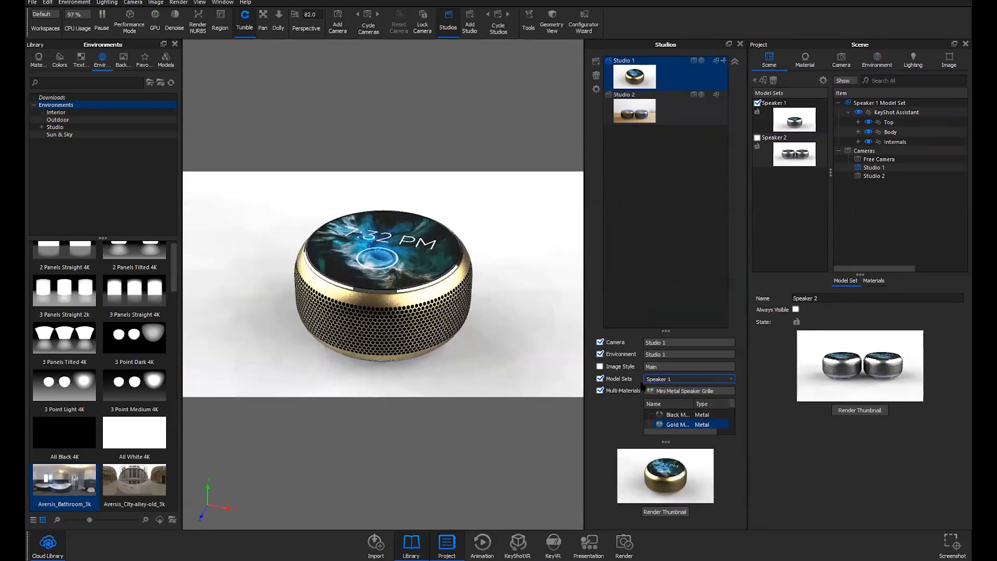
Enlarge the studio preview, compare again, and end on Studio 1's camera at 288.182 mm
{"action": "left_click", "coordinate": [680, 110]}
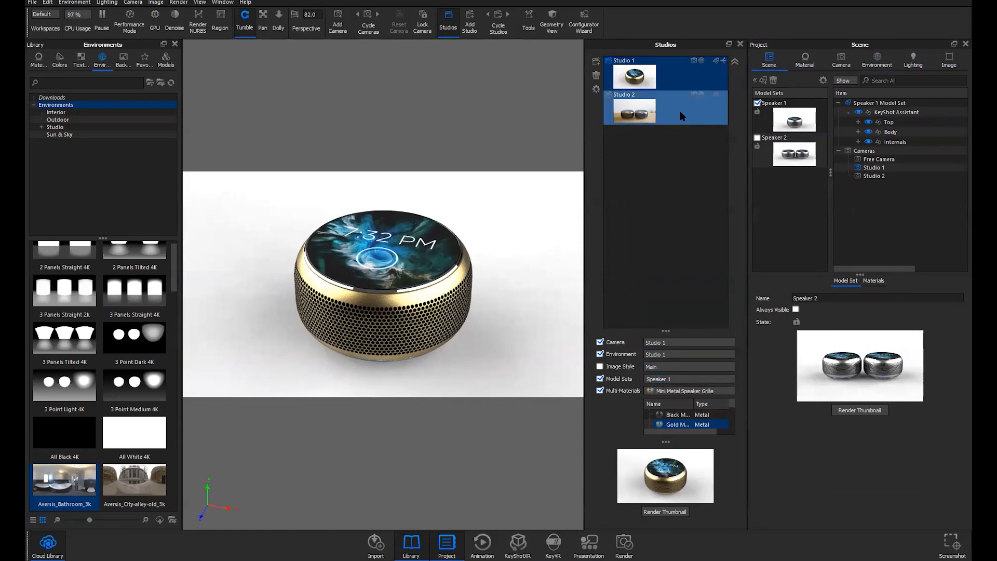
{"action": "left_click_drag", "start_coordinate": [665, 411], "coordinate": [665, 283]}
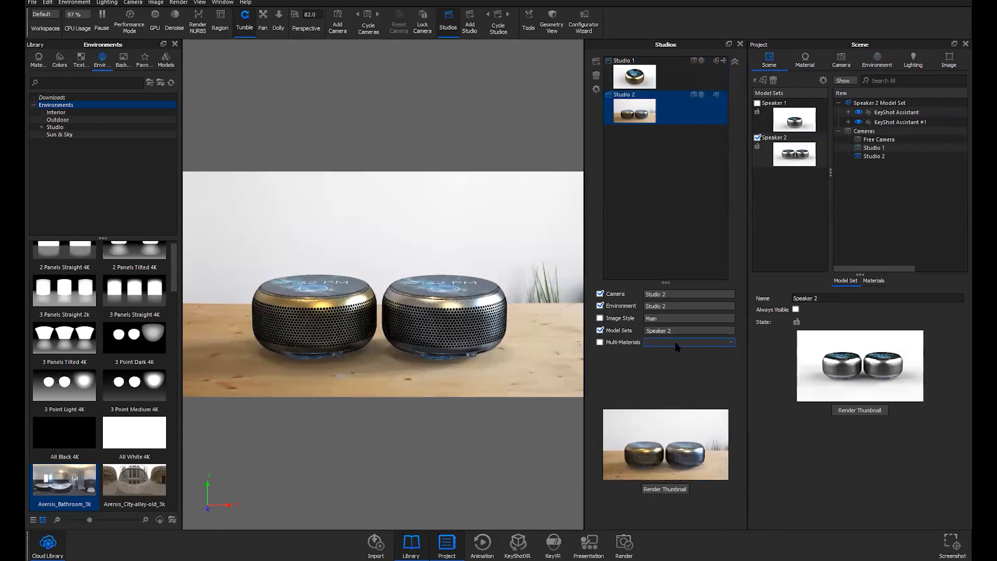
{"action": "left_click", "coordinate": [675, 78]}
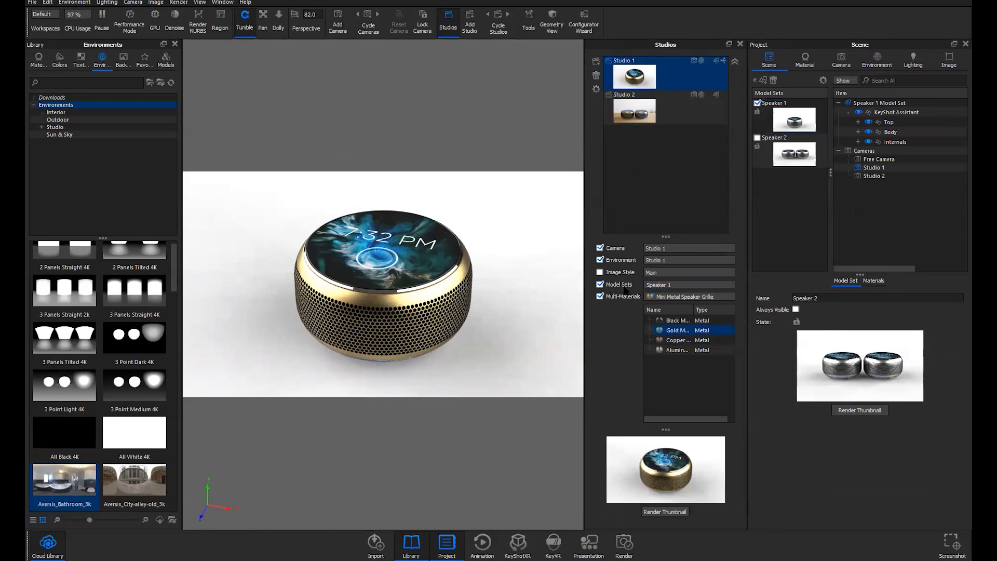
{"action": "left_click", "coordinate": [685, 107]}
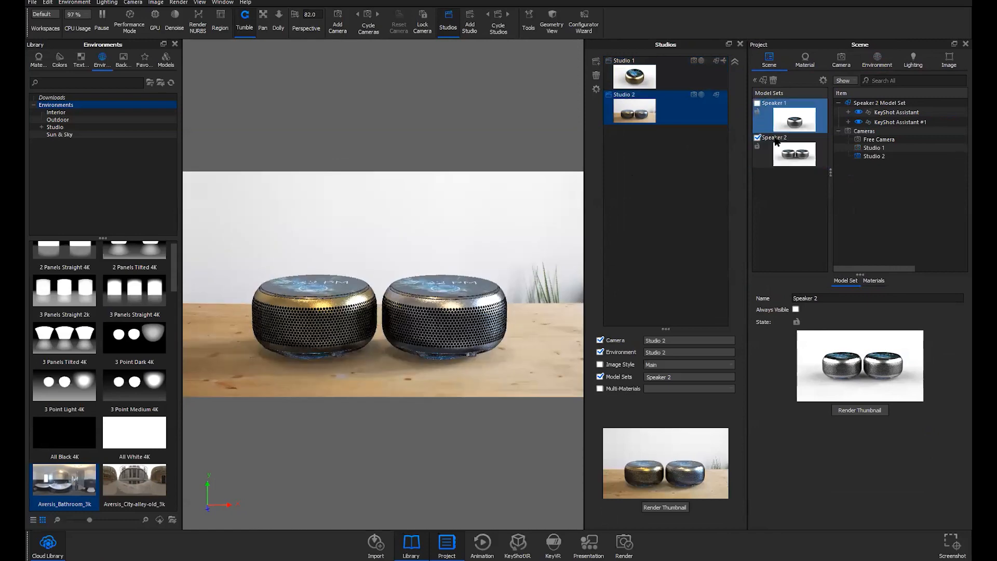
{"action": "left_click", "coordinate": [679, 81]}
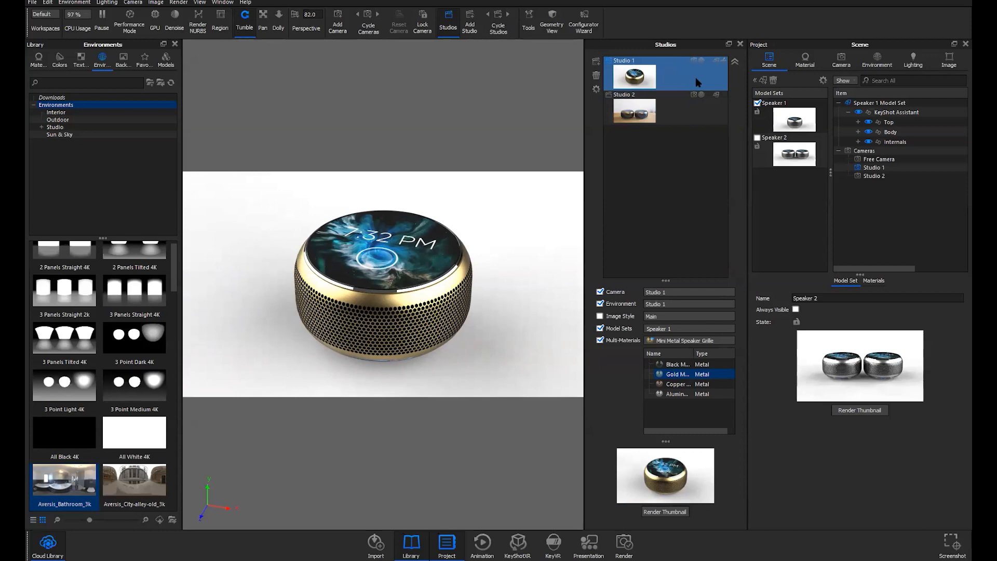
{"action": "left_click", "coordinate": [841, 60]}
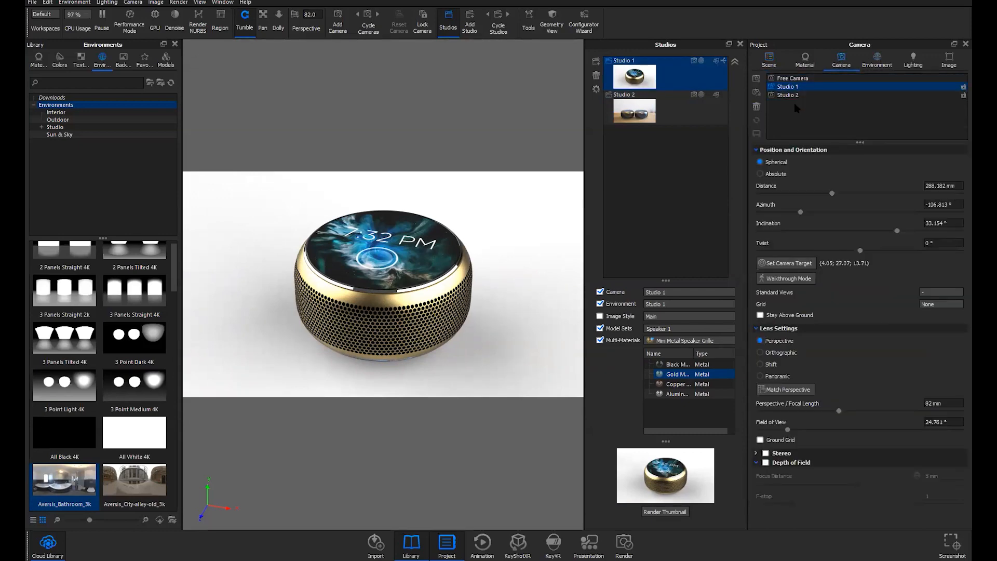
Inspect Studio 1's environment and camera settings, comparing briefly with Studio 2
{"action": "left_click", "coordinate": [877, 62]}
{"action": "left_click", "coordinate": [828, 87]}
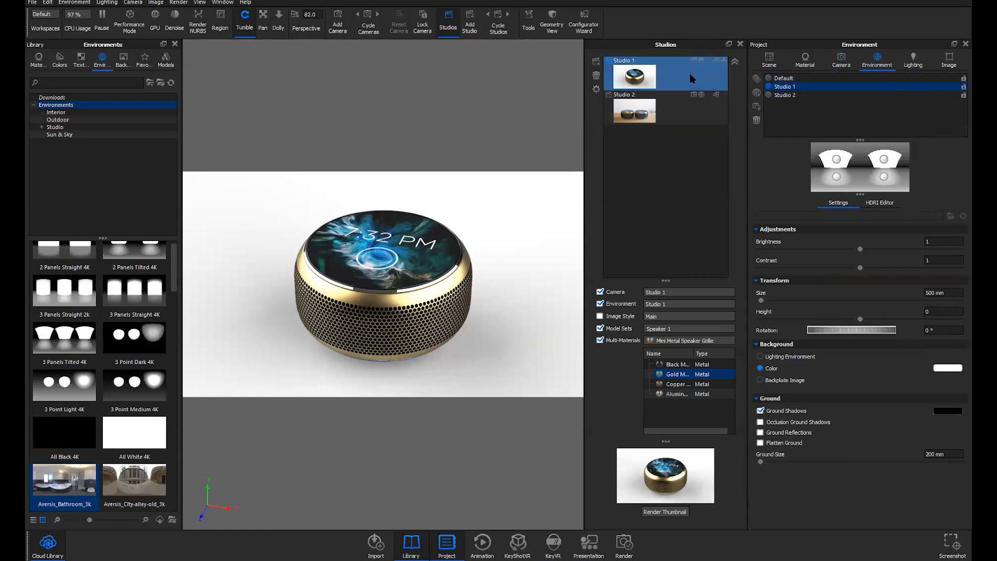
{"action": "left_click", "coordinate": [680, 108]}
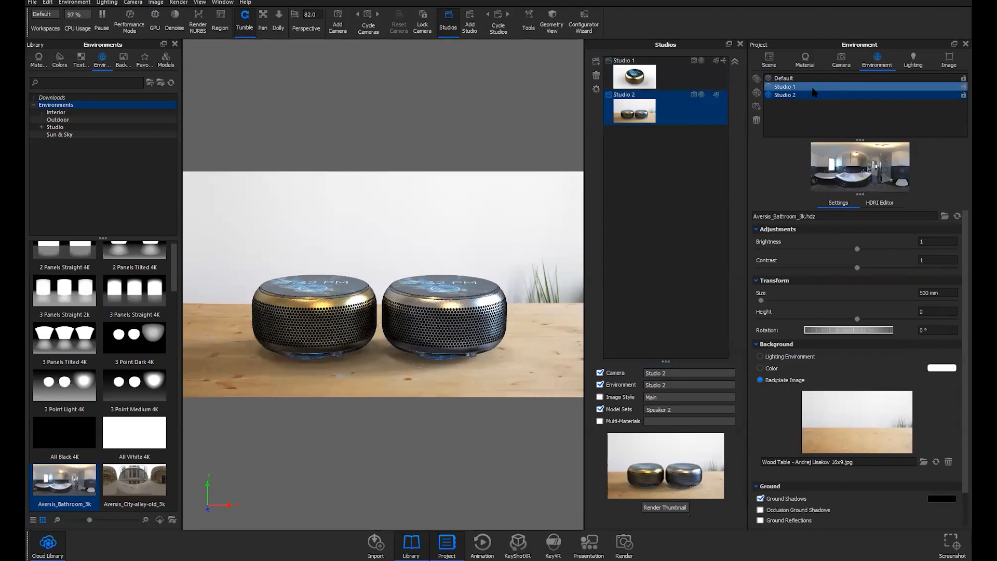
{"action": "left_click", "coordinate": [841, 60]}
{"action": "left_click", "coordinate": [785, 87]}
{"action": "left_click", "coordinate": [870, 62]}
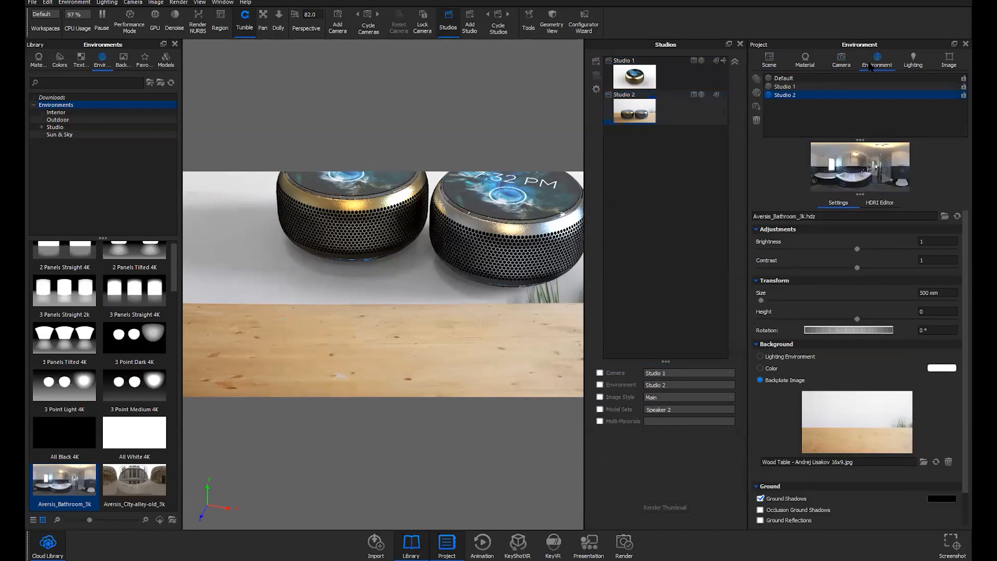
{"action": "left_click", "coordinate": [784, 86]}
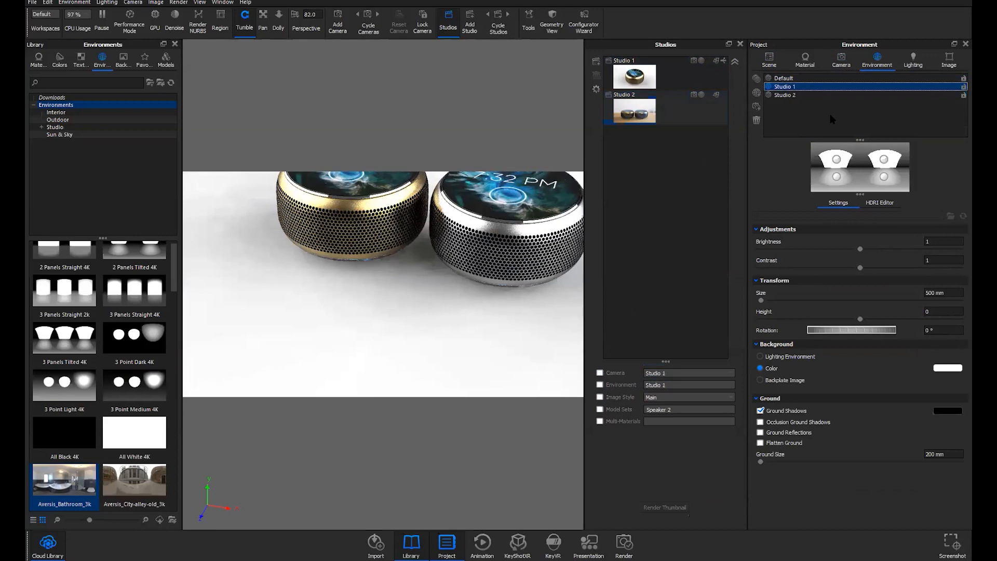
Settle on Studio 2 with its two speakers and enlarge the studio thumbnail preview
{"action": "left_click", "coordinate": [674, 106]}
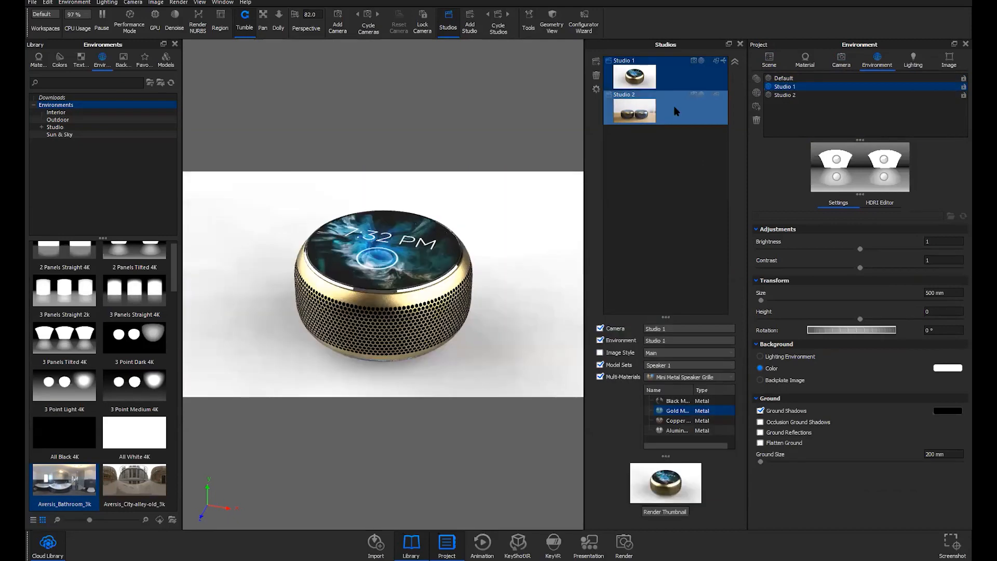
{"action": "left_click", "coordinate": [675, 74]}
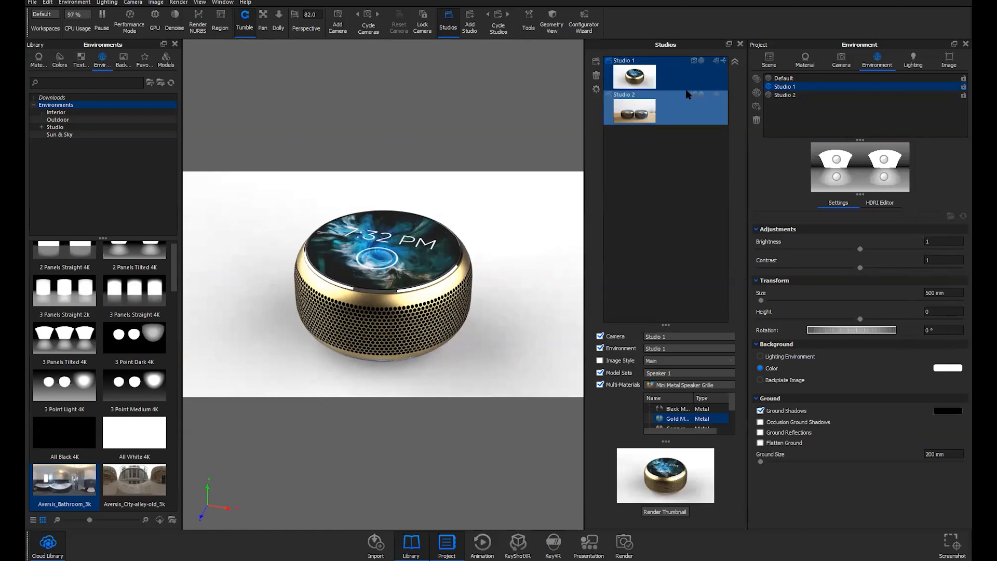
{"action": "left_click", "coordinate": [685, 92]}
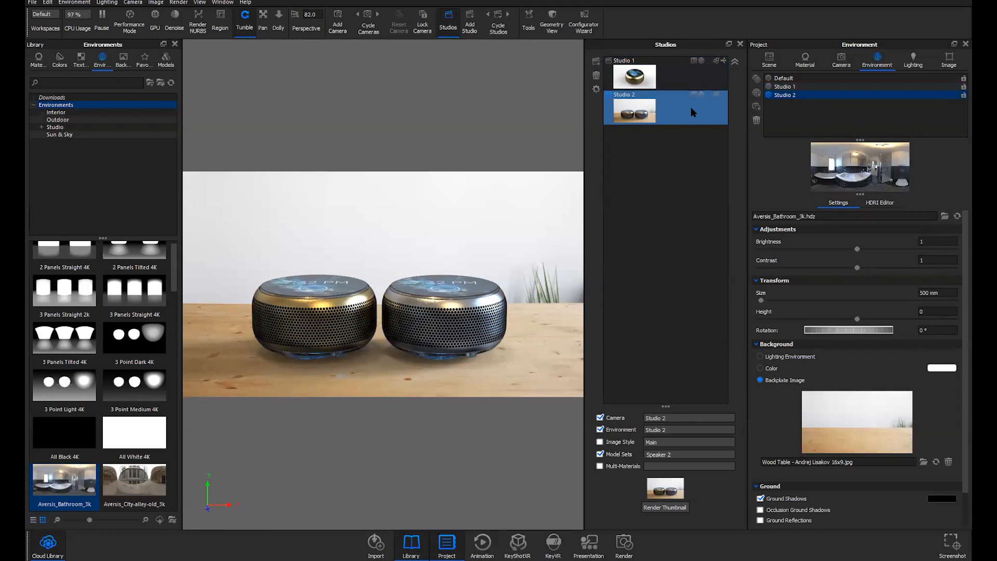
{"action": "left_click_drag", "start_coordinate": [666, 406], "coordinate": [661, 247]}
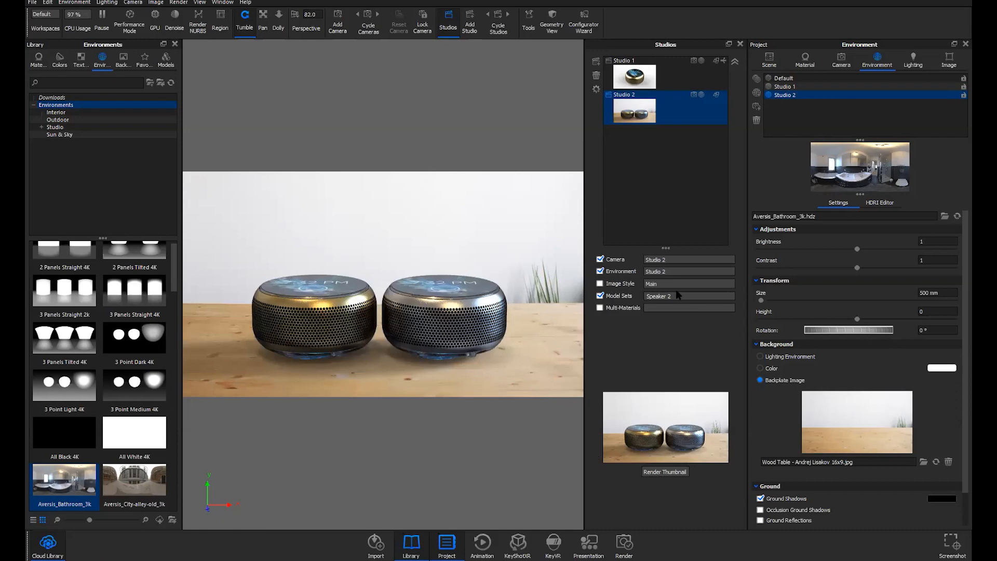
{"action": "left_click", "coordinate": [626, 545]}
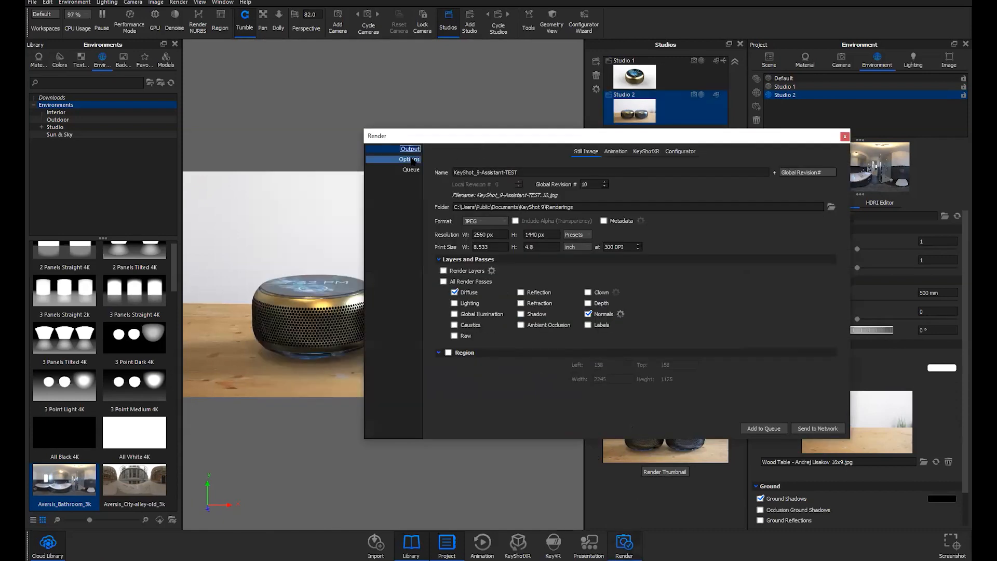
Clear the render queue by deleting all four earlier jobs
{"action": "left_click", "coordinate": [412, 160]}
{"action": "left_click", "coordinate": [408, 170]}
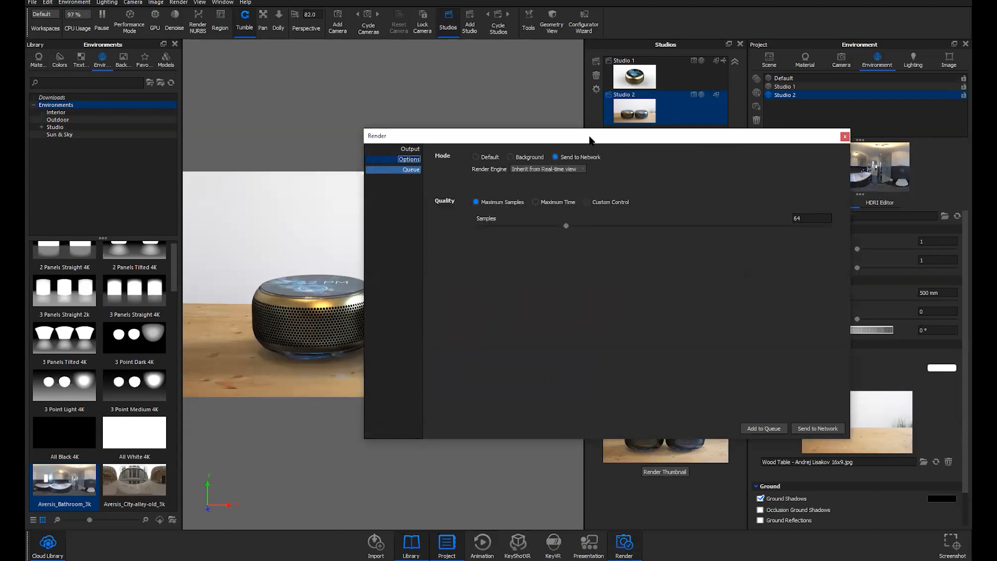
{"action": "left_click_drag", "start_coordinate": [590, 136], "coordinate": [599, 148]}
{"action": "left_click", "coordinate": [543, 197]}
{"action": "left_click_drag", "start_coordinate": [543, 198], "coordinate": [539, 227]}
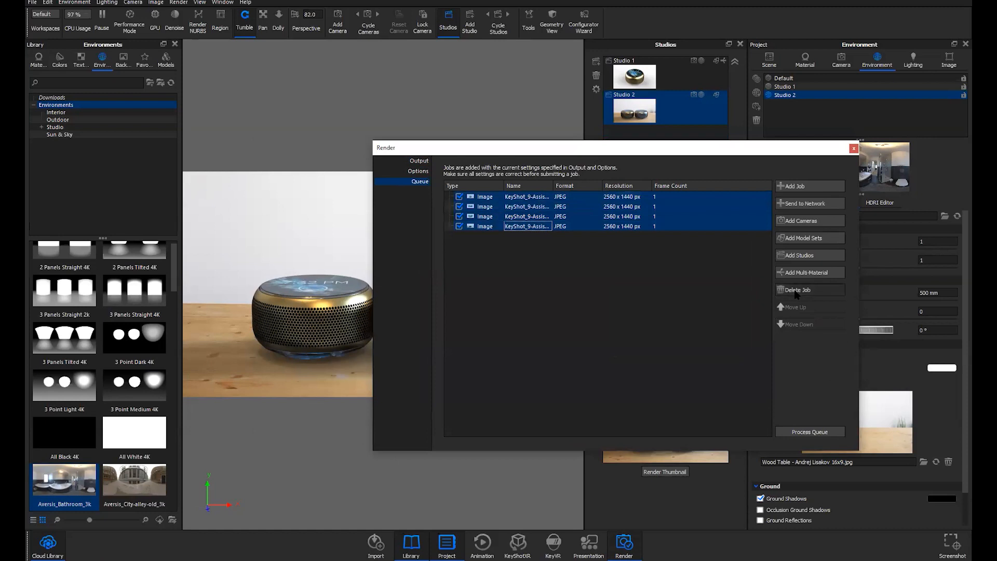
{"action": "left_click", "coordinate": [795, 291]}
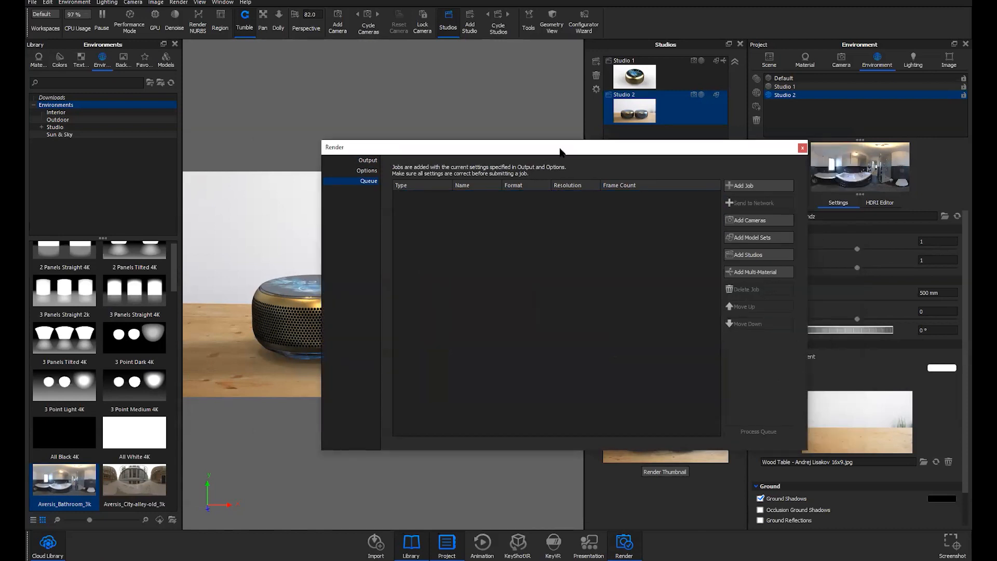
Queue Studio 1 and Studio 2 as render jobs through Add Studios
{"action": "left_click_drag", "start_coordinate": [580, 149], "coordinate": [332, 120]}
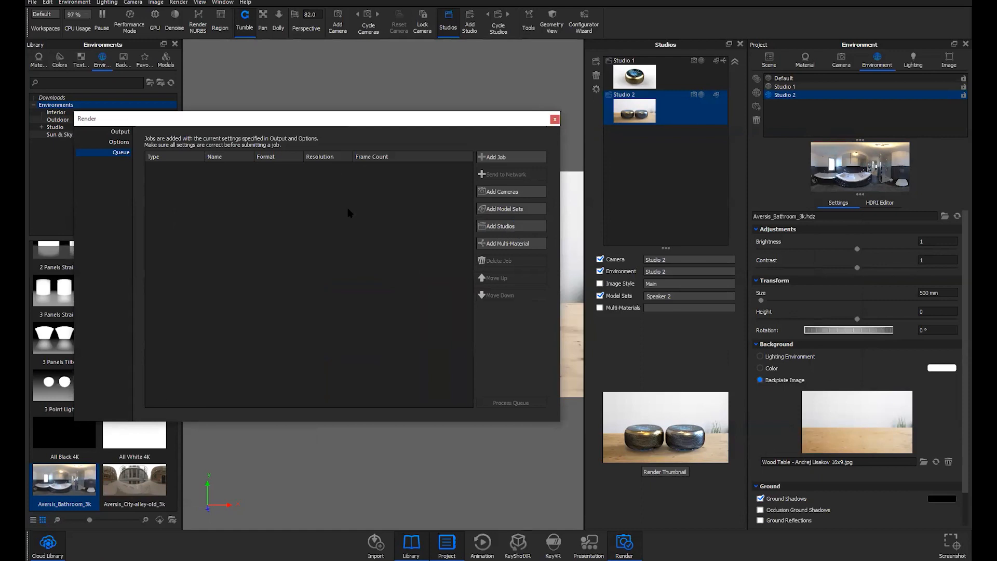
{"action": "left_click", "coordinate": [508, 210]}
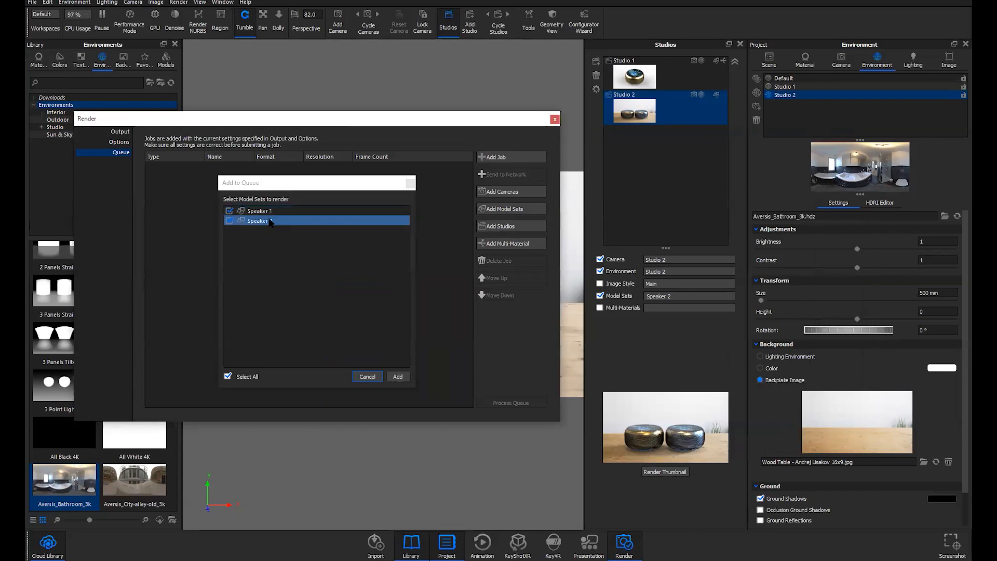
{"action": "left_click", "coordinate": [367, 376]}
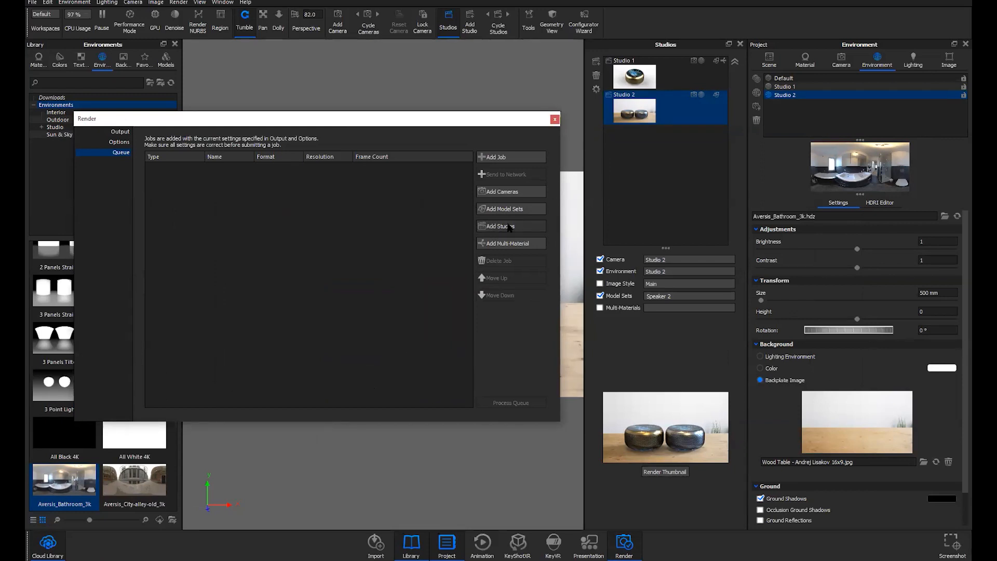
{"action": "left_click", "coordinate": [517, 228]}
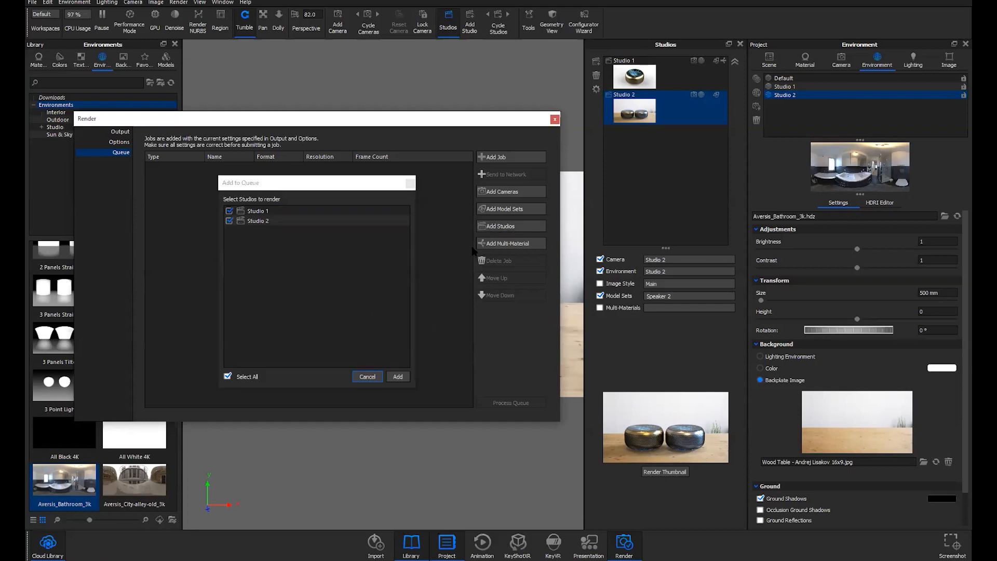
{"action": "left_click", "coordinate": [258, 212]}
{"action": "left_click", "coordinate": [229, 221]}
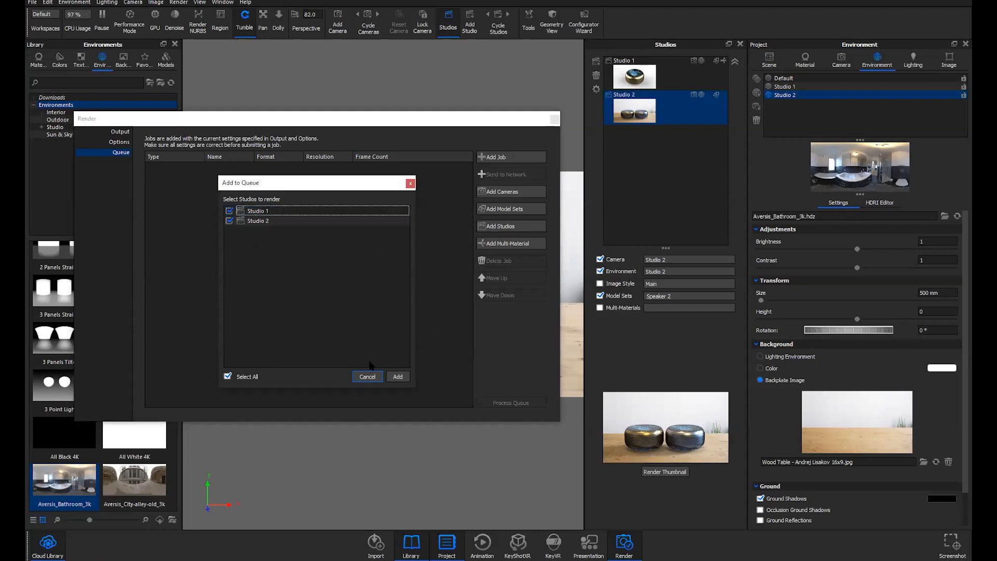
{"action": "left_click", "coordinate": [398, 377]}
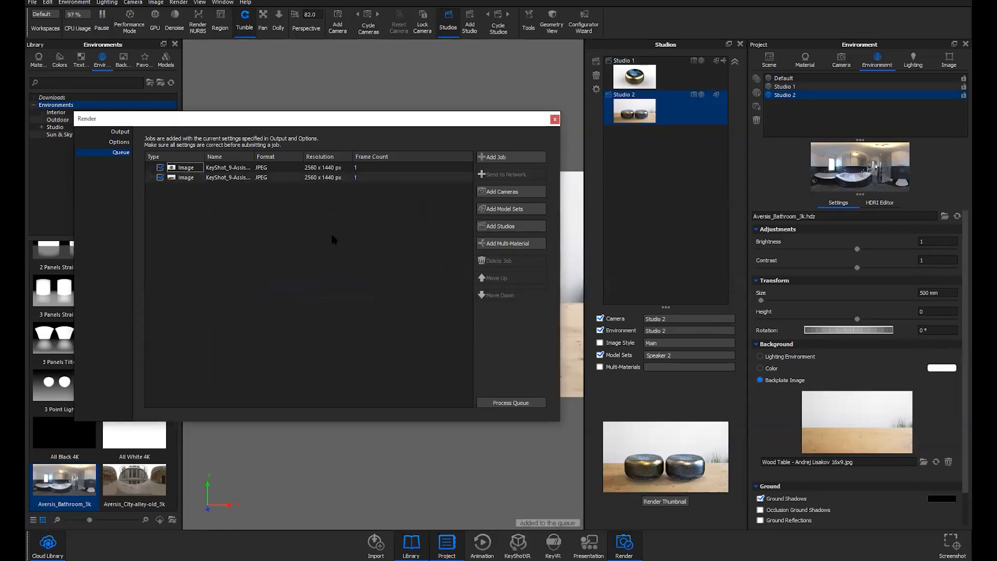
Review the two new 2560 x 1440 JPEG image jobs in the queue
{"action": "left_click", "coordinate": [327, 178]}
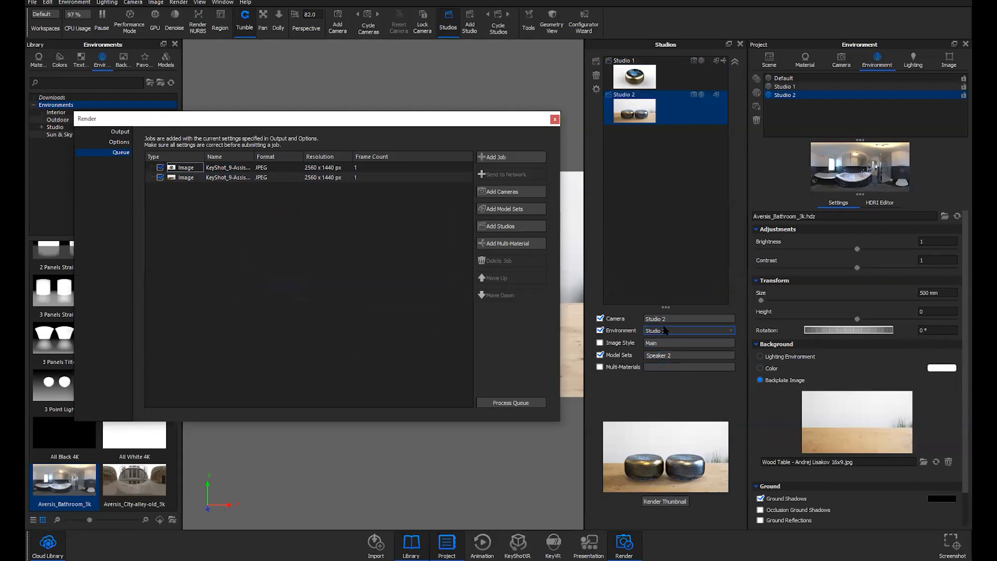
{"action": "left_click", "coordinate": [302, 168]}
{"action": "left_click", "coordinate": [310, 169]}
{"action": "left_click", "coordinate": [310, 178]}
{"action": "left_click", "coordinate": [311, 169]}
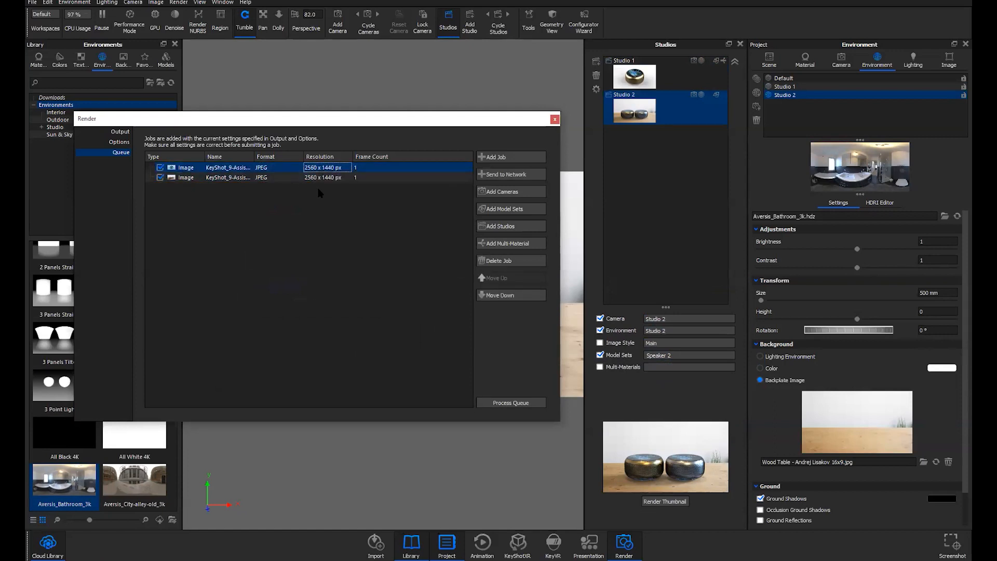
Browse the black metal and aluminium multi-material variants without adding them, then close the Render window
{"action": "left_click", "coordinate": [523, 243]}
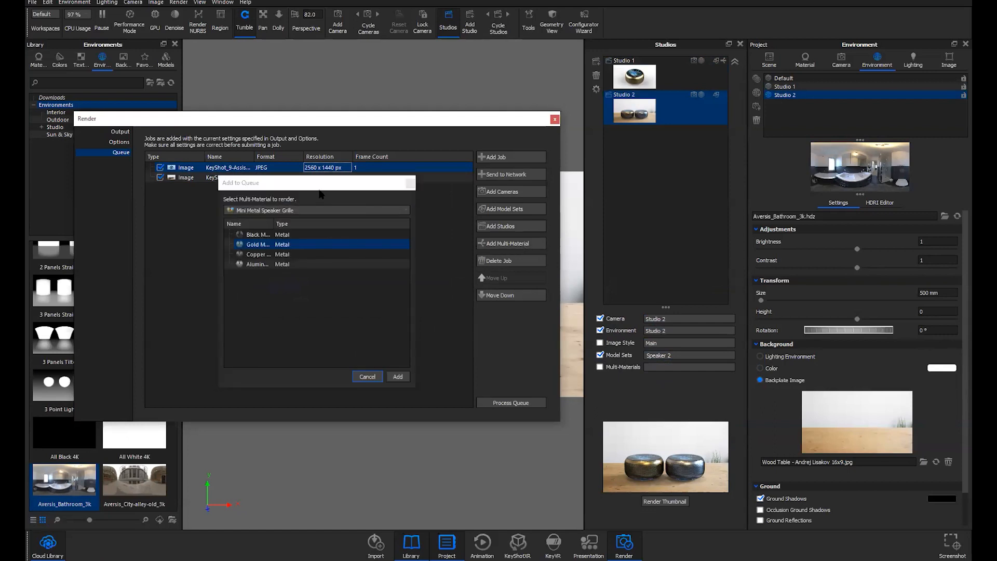
{"action": "left_click_drag", "start_coordinate": [327, 184], "coordinate": [362, 182]}
{"action": "left_click", "coordinate": [299, 232]}
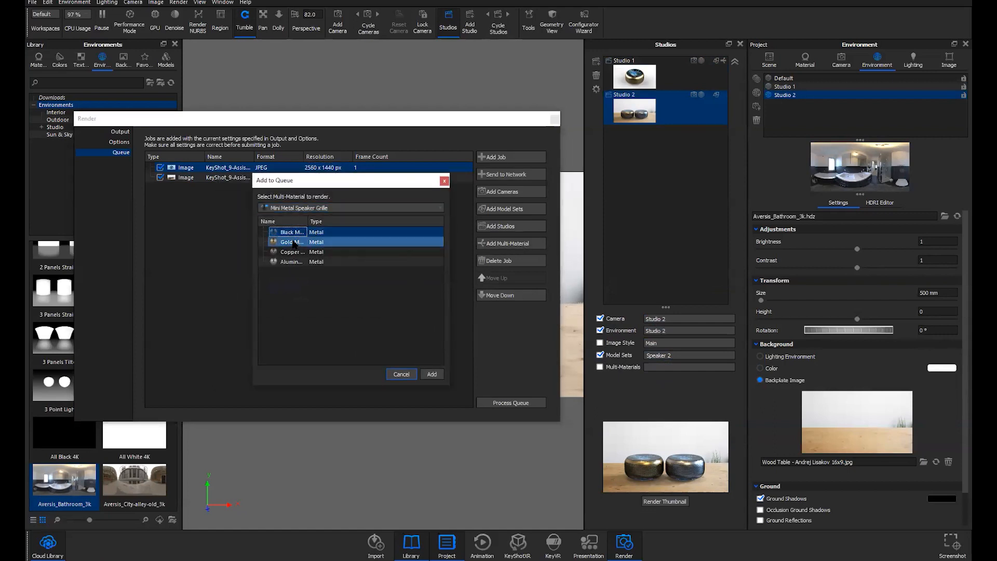
{"action": "left_click", "coordinate": [291, 261]}
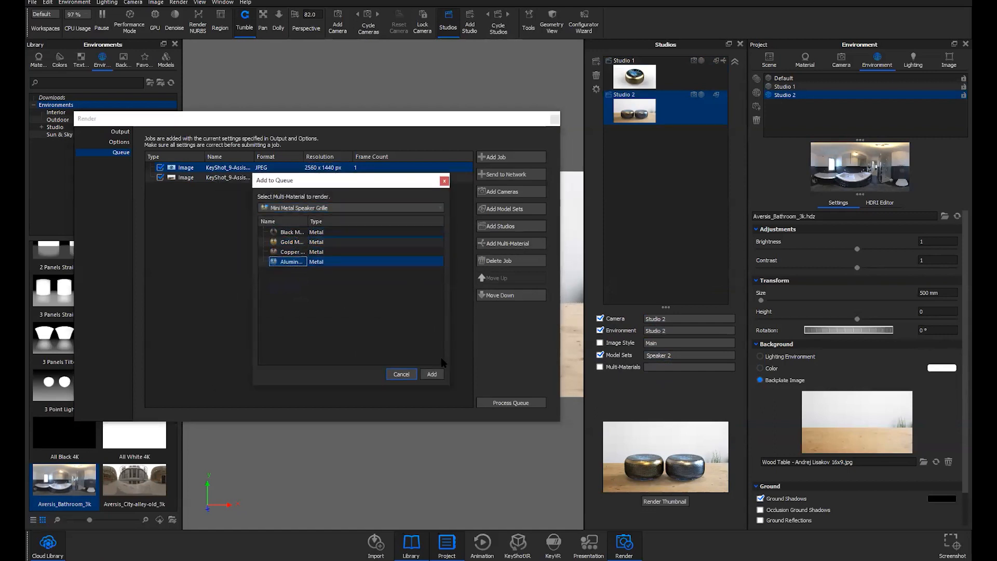
{"action": "left_click", "coordinate": [444, 182]}
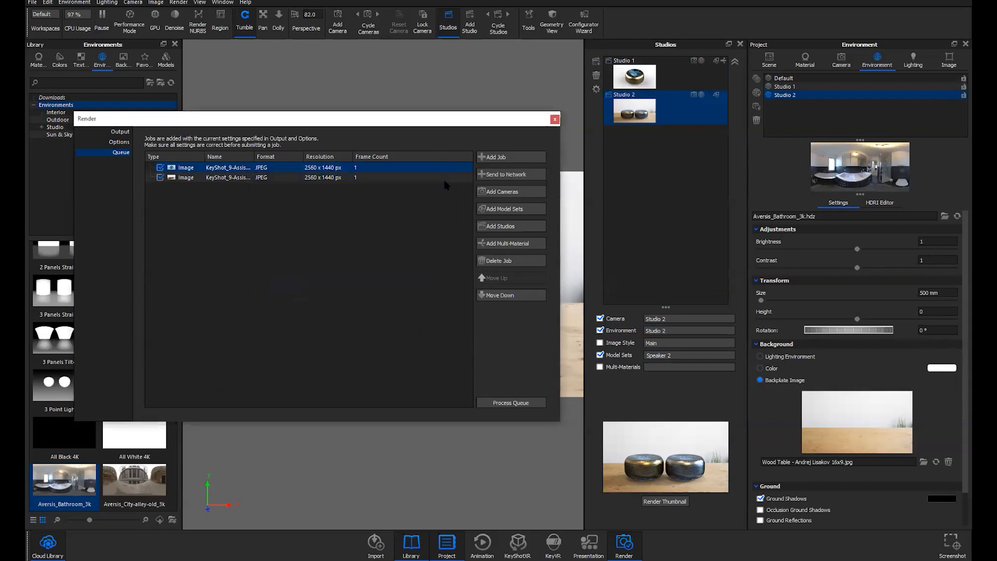
{"action": "left_click_drag", "start_coordinate": [461, 122], "coordinate": [522, 126]}
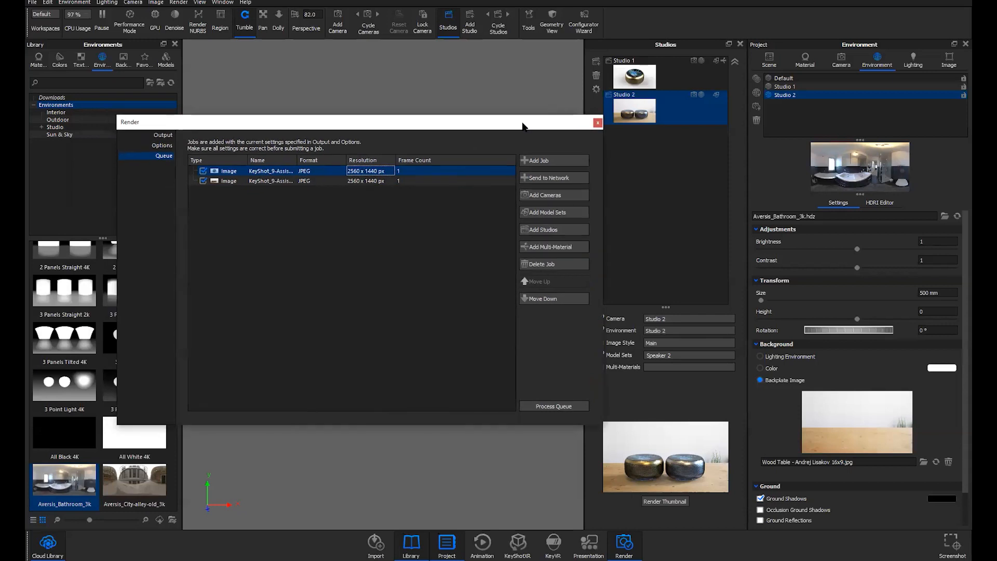
{"action": "left_click", "coordinate": [597, 123]}
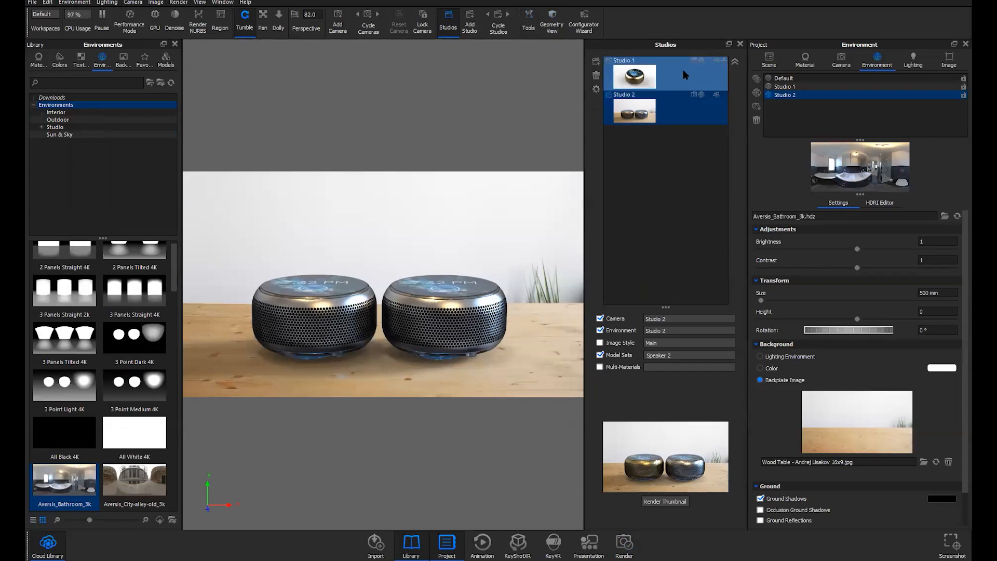
Launch the Configurator Wizard on its Overview page with Model and Material Variations
{"action": "left_click", "coordinate": [584, 18]}
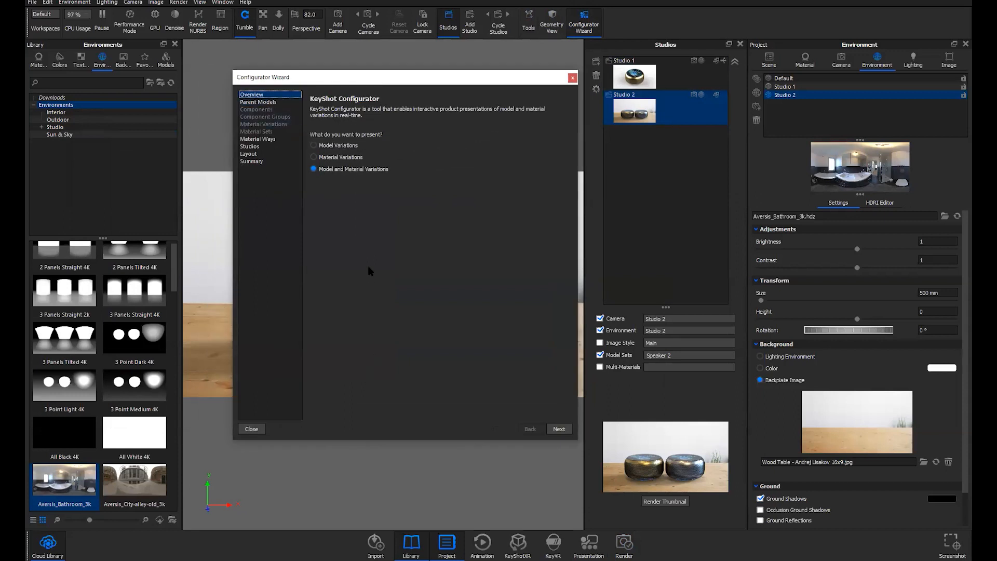
{"action": "left_click_drag", "start_coordinate": [444, 80], "coordinate": [453, 80]}
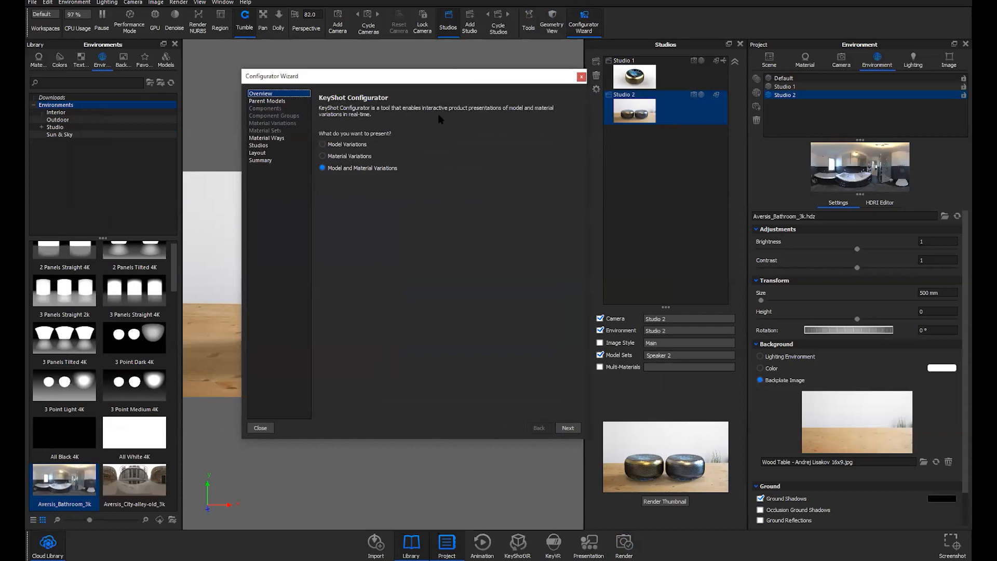
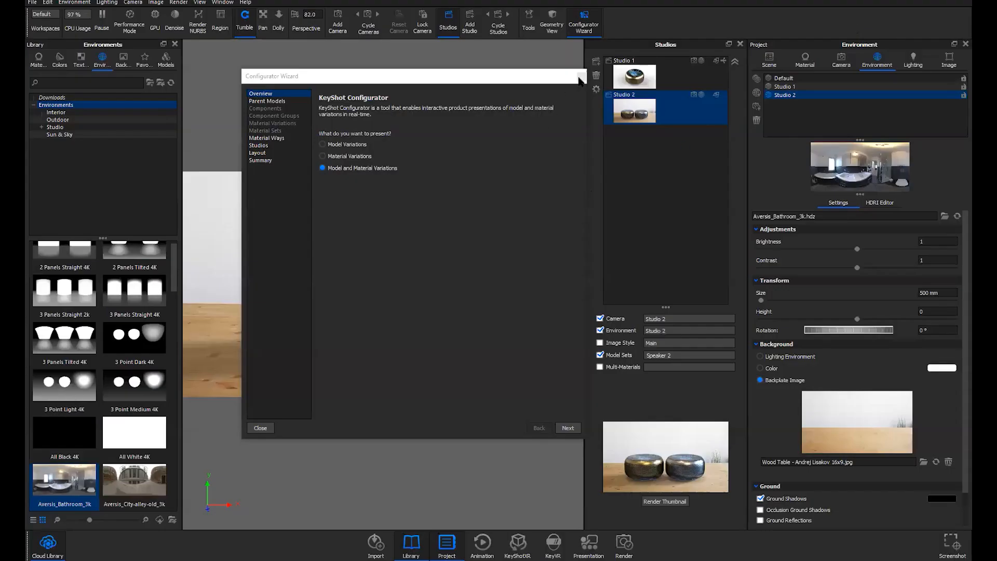
Close the Configurator Wizard to return to the two speakers in Studio 2
{"action": "left_click", "coordinate": [580, 74]}
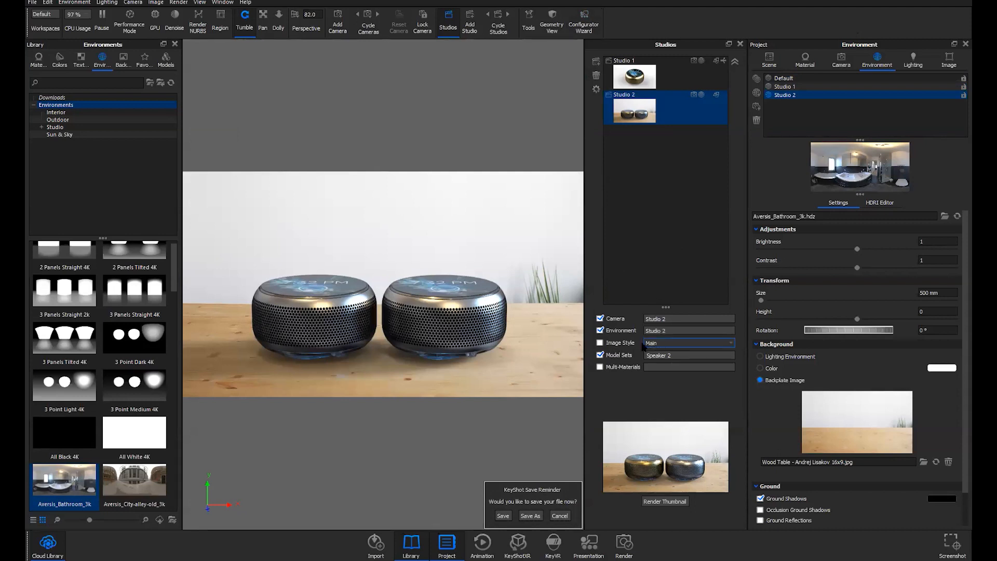
Add Image Style 1 with Photographic tone mapping and the tone-curve midtones raised
{"action": "left_click", "coordinate": [950, 62]}
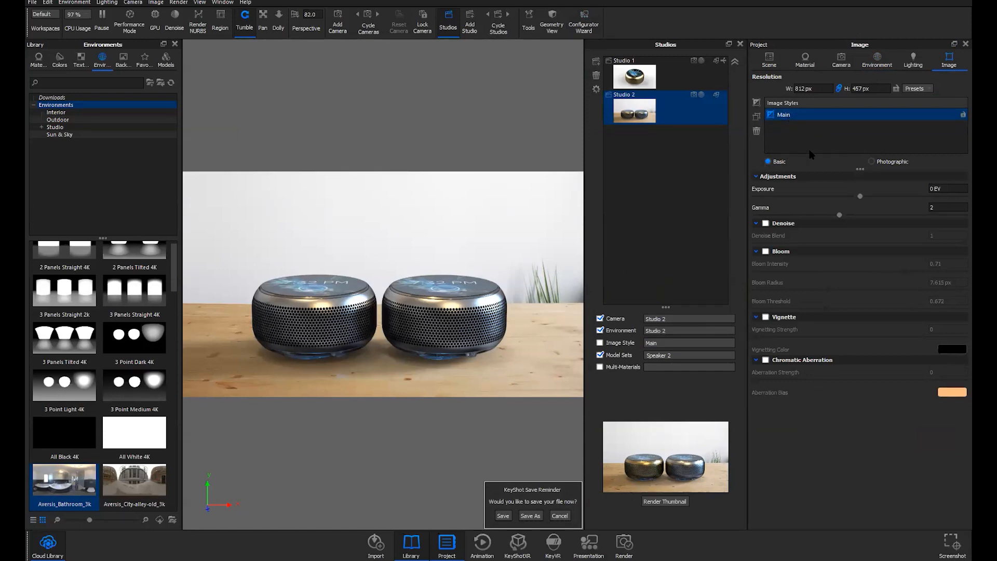
{"action": "left_click", "coordinate": [756, 102]}
{"action": "left_click", "coordinate": [832, 131]}
{"action": "left_click", "coordinate": [871, 161]}
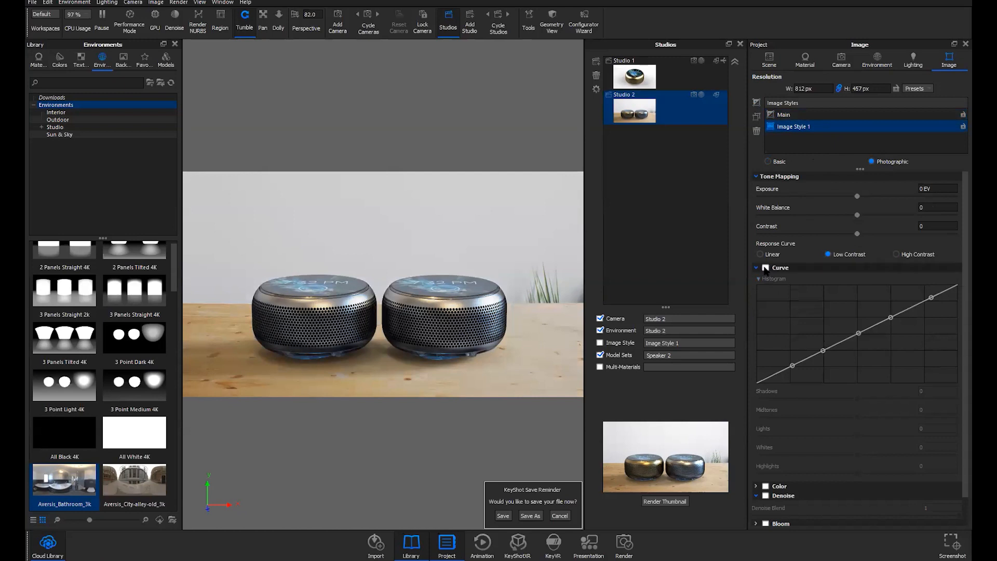
{"action": "left_click", "coordinate": [766, 267]}
{"action": "left_click_drag", "start_coordinate": [822, 351], "coordinate": [860, 335]}
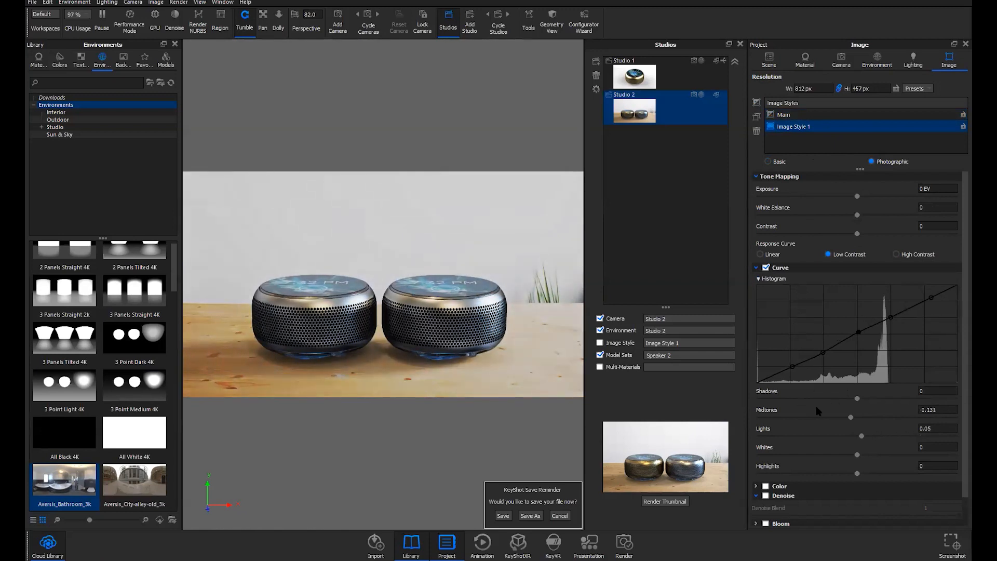
Enable the Image Style option in Studio 2's settings and list the available styles
{"action": "scroll", "coordinate": [829, 435], "scroll_direction": "down", "scroll_amount": 1}
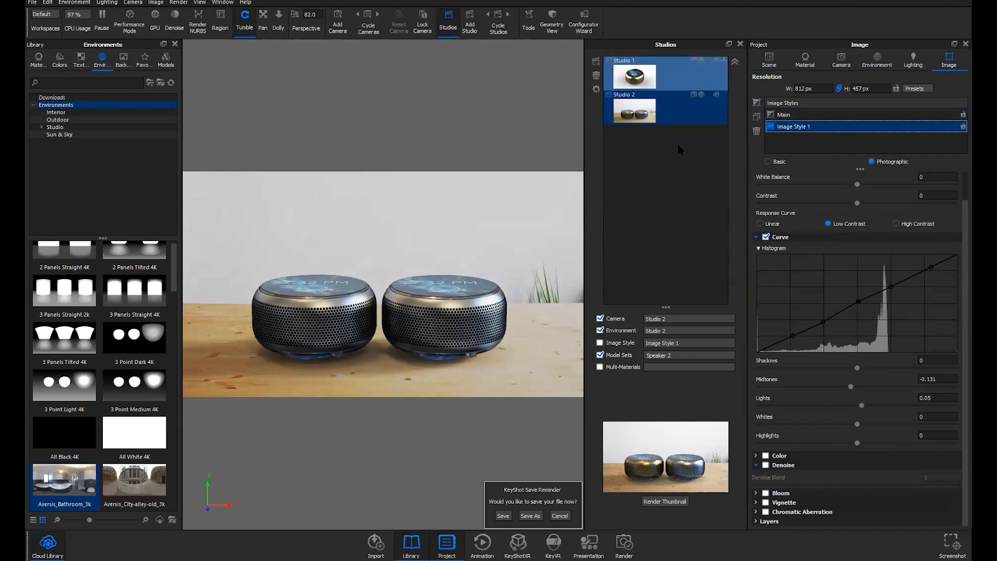
{"action": "left_click", "coordinate": [619, 345]}
{"action": "left_click", "coordinate": [679, 344]}
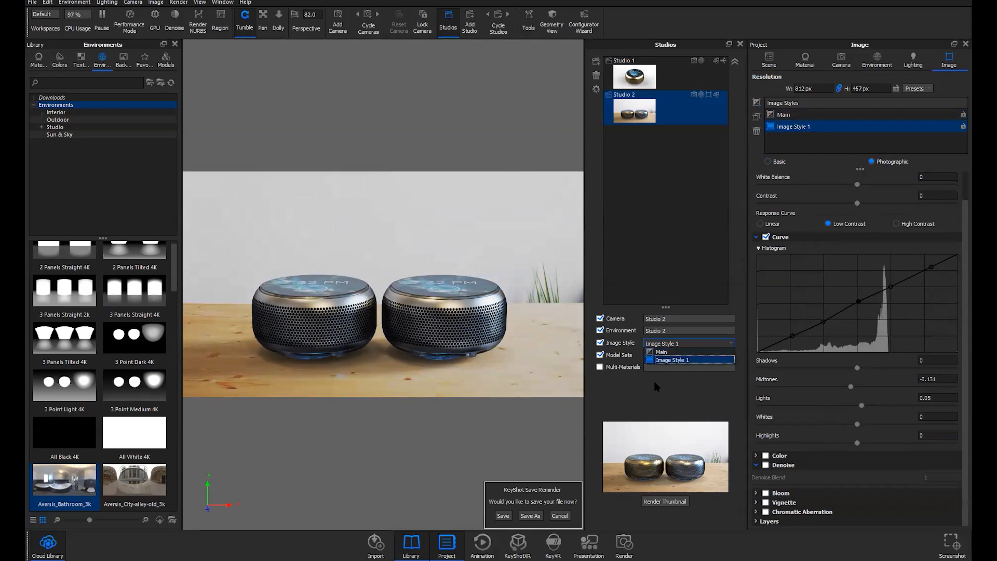
Assign Image Style 1 to Studio 2 and image style Main to Studio 1, keeping Studio 1 active
{"action": "left_click", "coordinate": [675, 360]}
{"action": "left_click", "coordinate": [673, 77]}
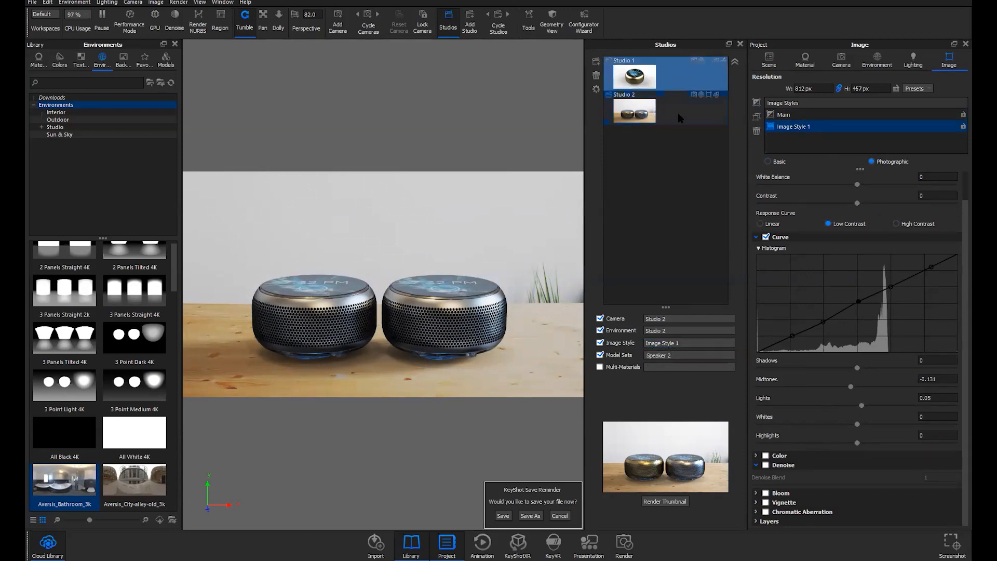
{"action": "left_click", "coordinate": [671, 294]}
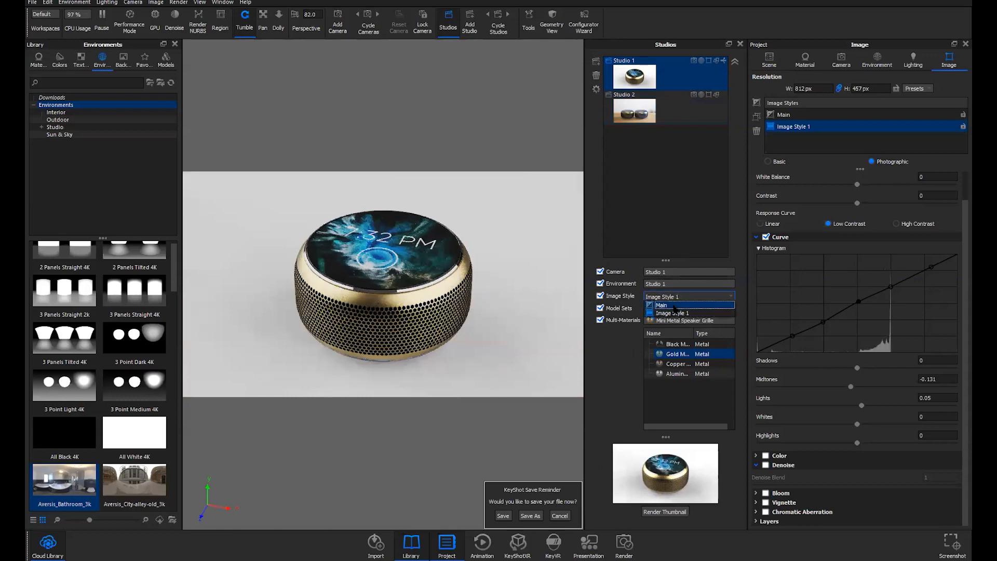
{"action": "left_click", "coordinate": [673, 306]}
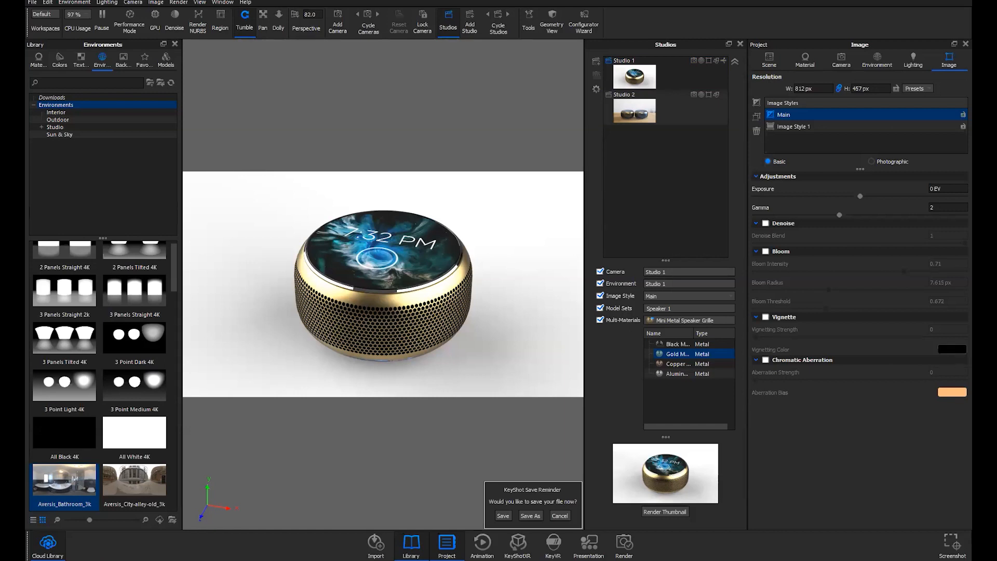
{"action": "left_click", "coordinate": [680, 73]}
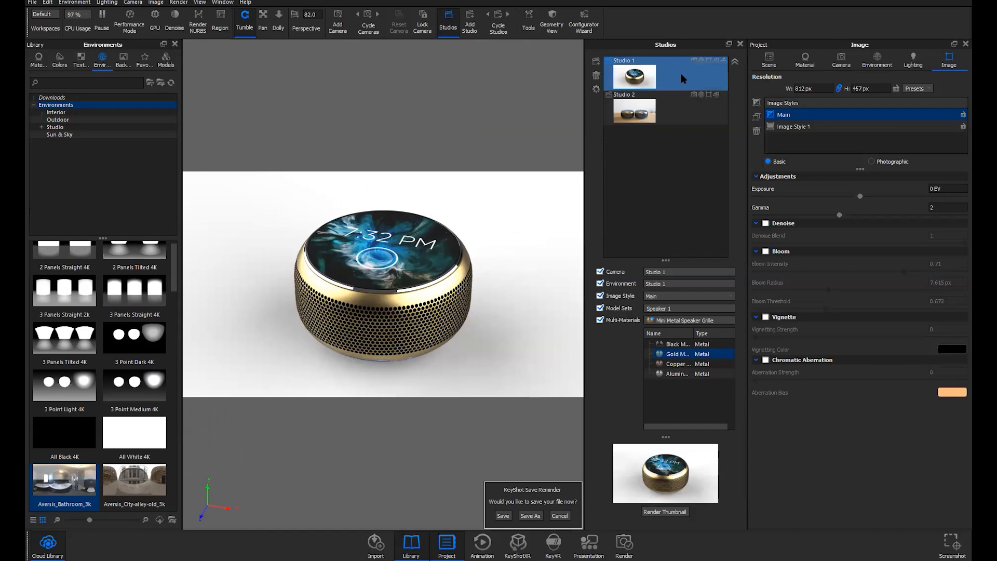
{"action": "left_click", "coordinate": [769, 61]}
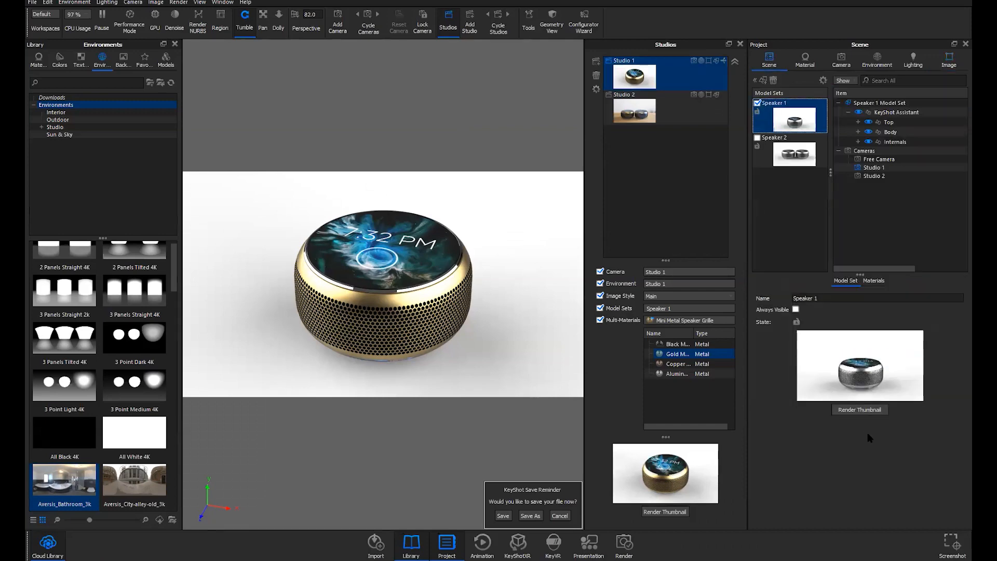
Refresh the Speaker 1 thumbnail and move the Top lid up to Y 9.6915
{"action": "left_click", "coordinate": [859, 410]}
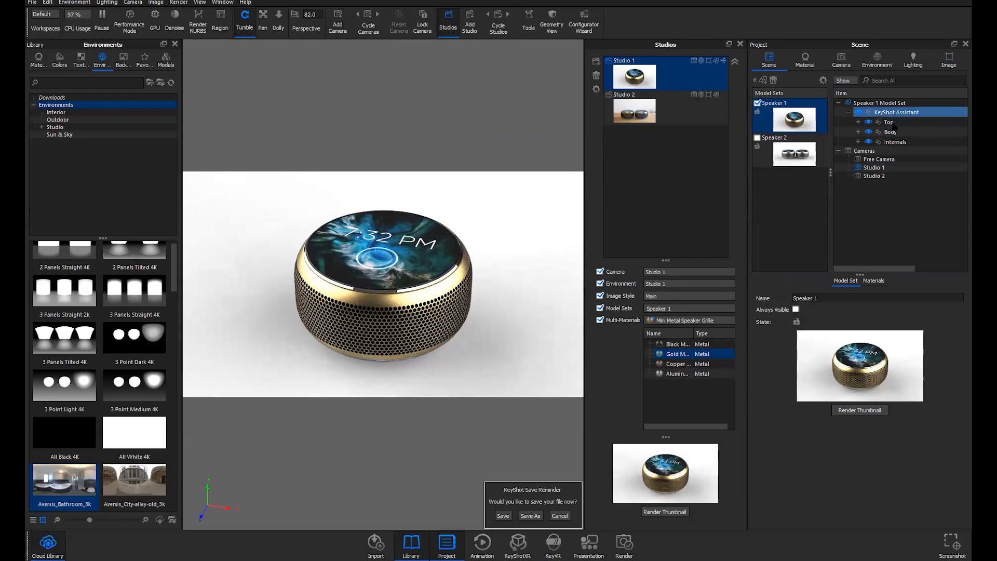
{"action": "left_click", "coordinate": [890, 123]}
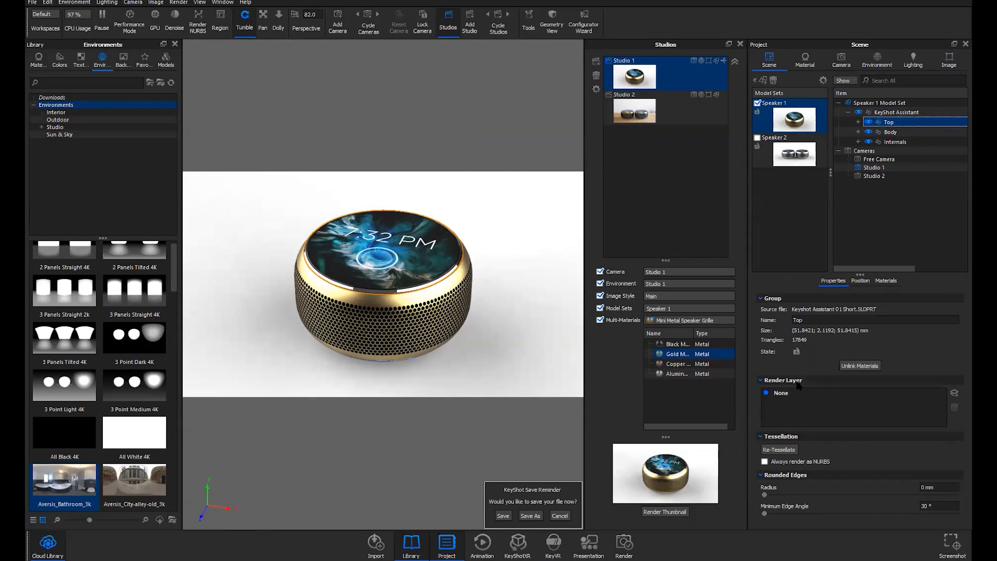
{"action": "left_click", "coordinate": [862, 281]}
{"action": "left_click", "coordinate": [859, 299]}
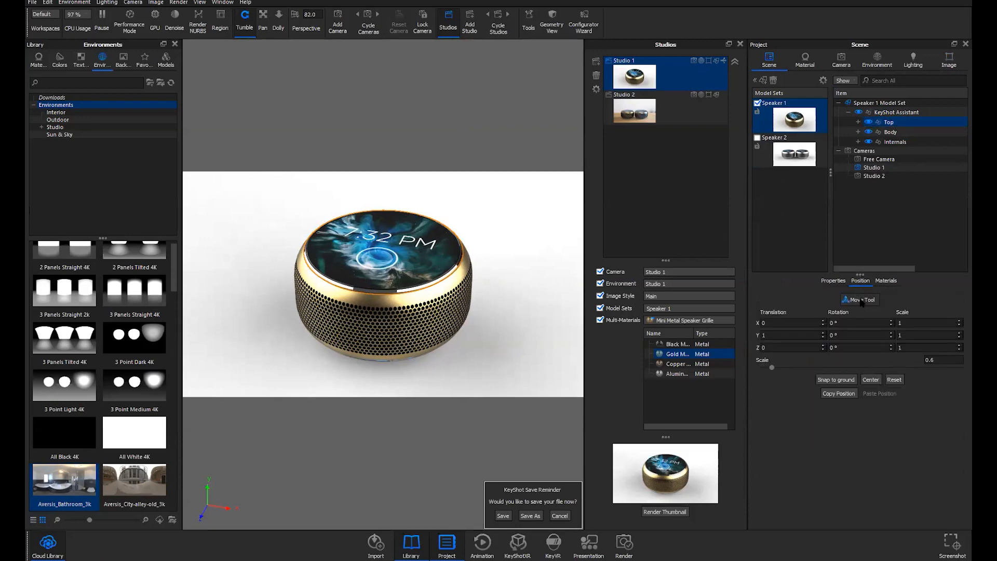
{"action": "left_click_drag", "start_coordinate": [384, 180], "coordinate": [384, 155]}
{"action": "left_click_drag", "start_coordinate": [518, 325], "coordinate": [494, 313]}
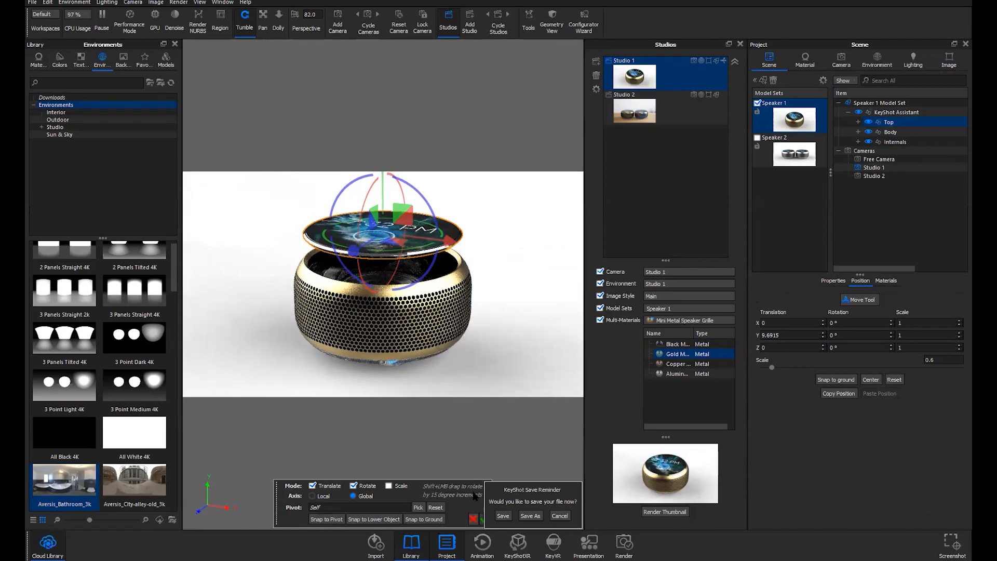
Save the project, dismiss the camera prompt and confirm the raised lid position
{"action": "left_click_drag", "start_coordinate": [471, 493], "coordinate": [444, 488]}
{"action": "left_click", "coordinate": [503, 516]}
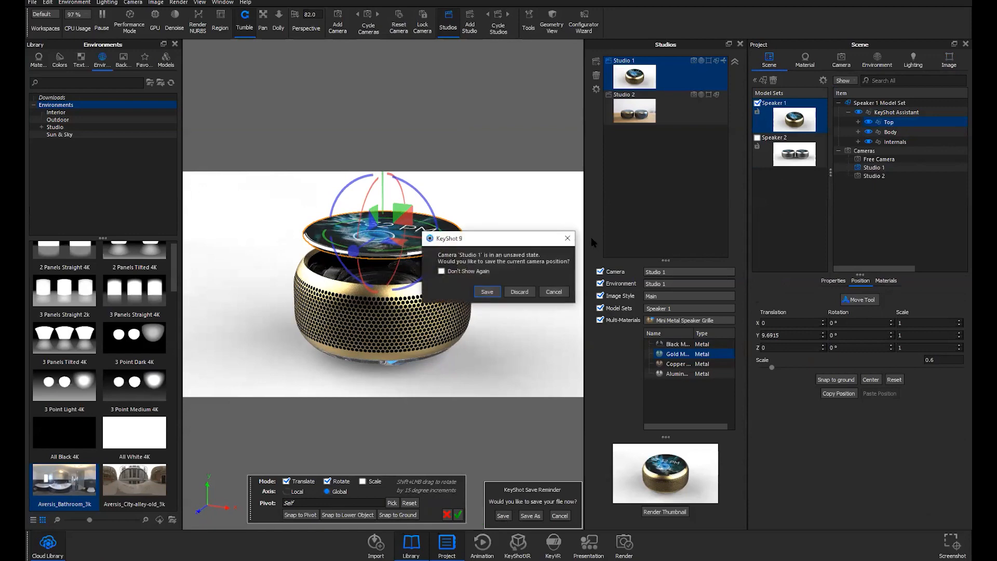
{"action": "left_click", "coordinate": [493, 289]}
{"action": "left_click_drag", "start_coordinate": [420, 488], "coordinate": [426, 464]}
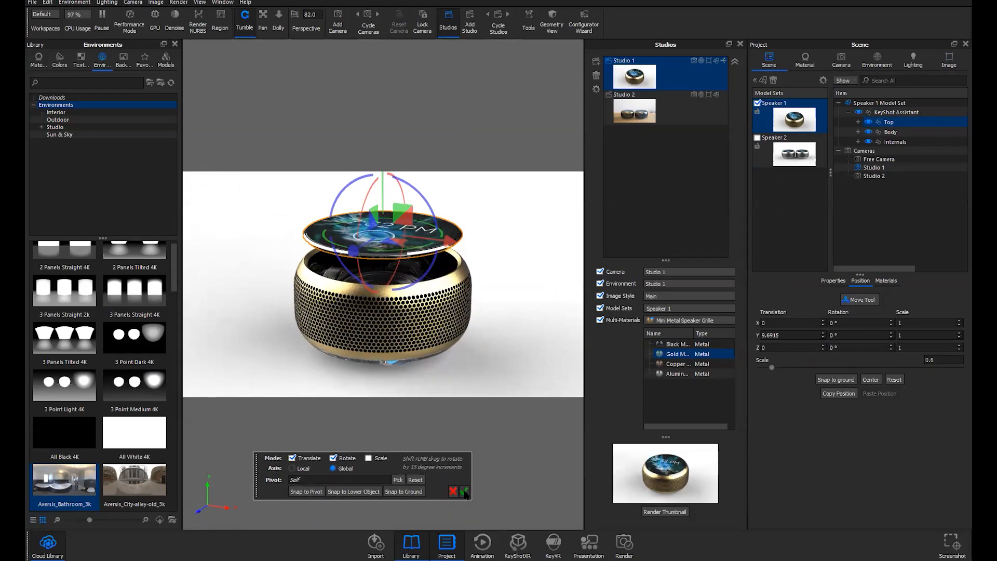
{"action": "left_click", "coordinate": [464, 493]}
{"action": "mouse_move", "coordinate": [466, 315]}
{"action": "middle_mouse_down"}
{"action": "mouse_move", "coordinate": [473, 340]}
{"action": "mouse_move", "coordinate": [473, 321]}
{"action": "middle_mouse_up"}
{"action": "left_click_drag", "start_coordinate": [474, 326], "coordinate": [454, 334]}
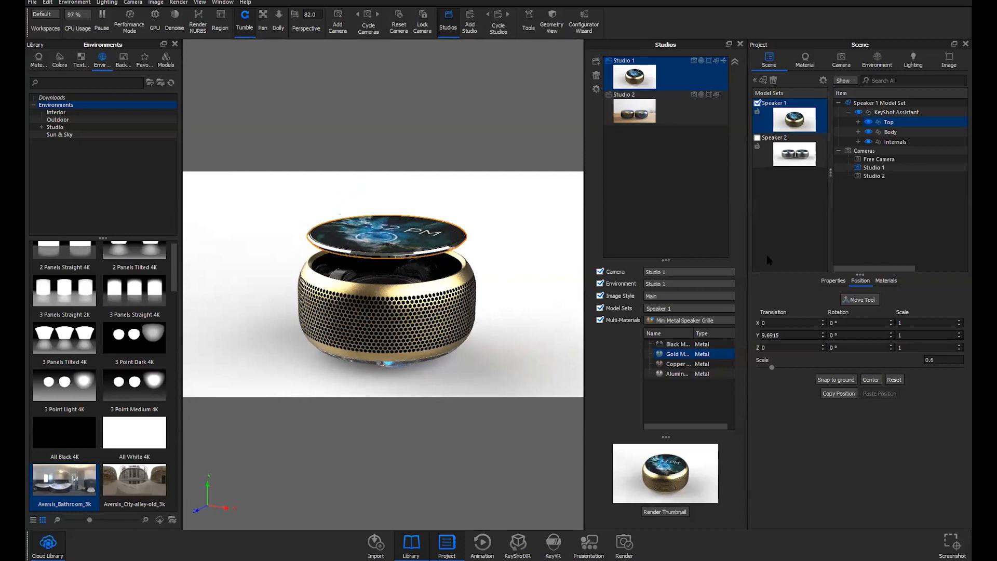
Review Studio 1's camera and the grille's material variations, then reapply Studio 1
{"action": "left_click", "coordinate": [841, 59]}
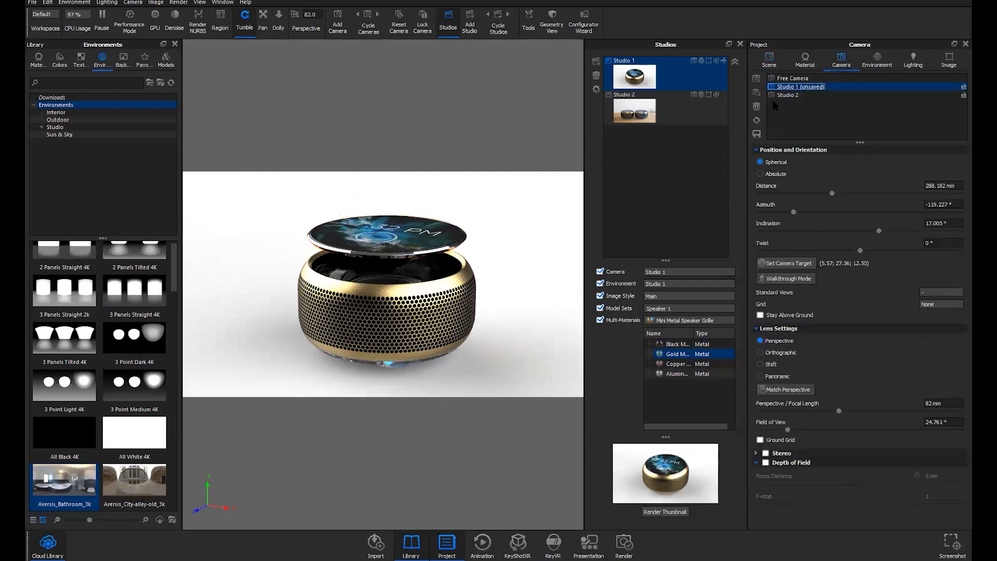
{"action": "left_click", "coordinate": [804, 65]}
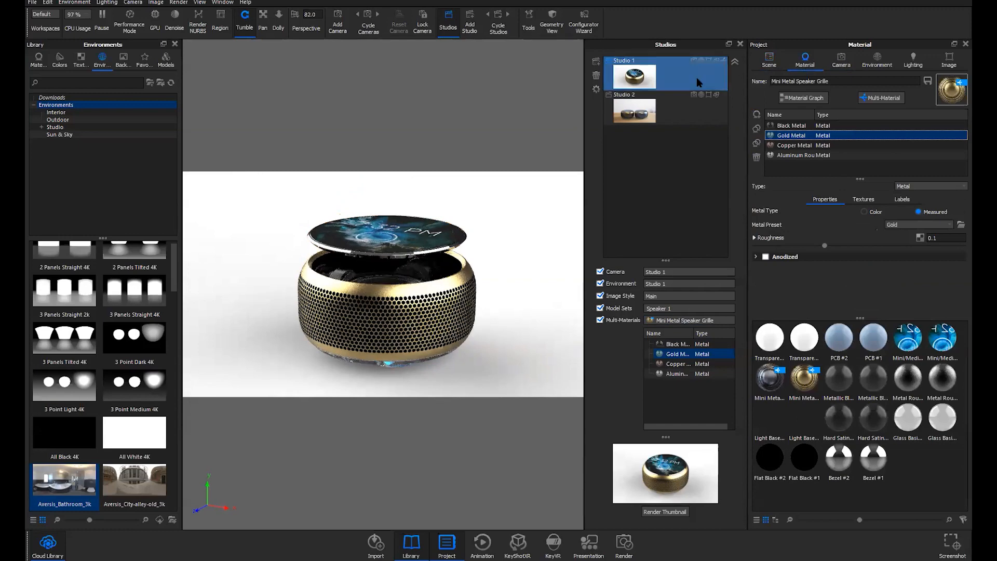
{"action": "left_click", "coordinate": [661, 512]}
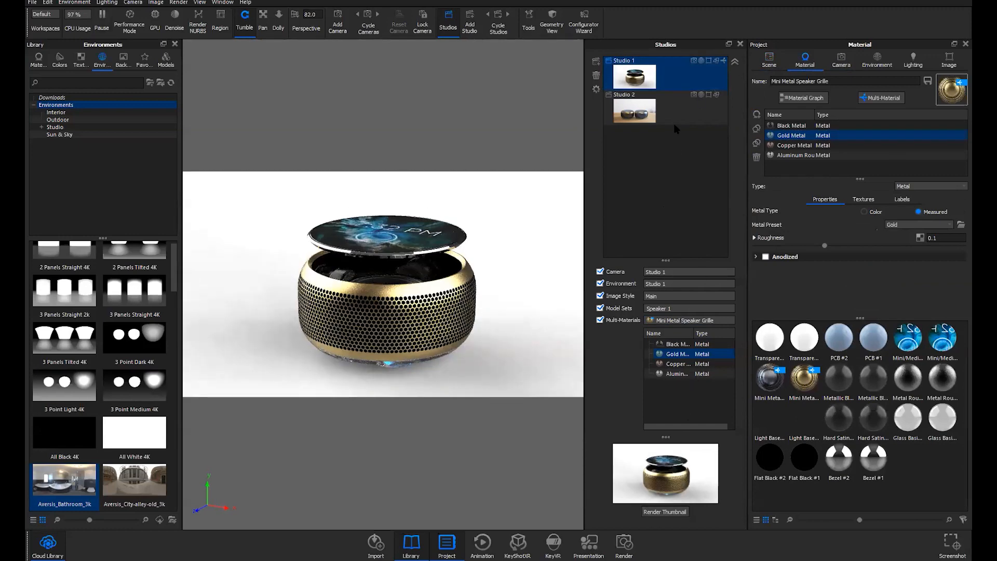
{"action": "double_click", "coordinate": [674, 85]}
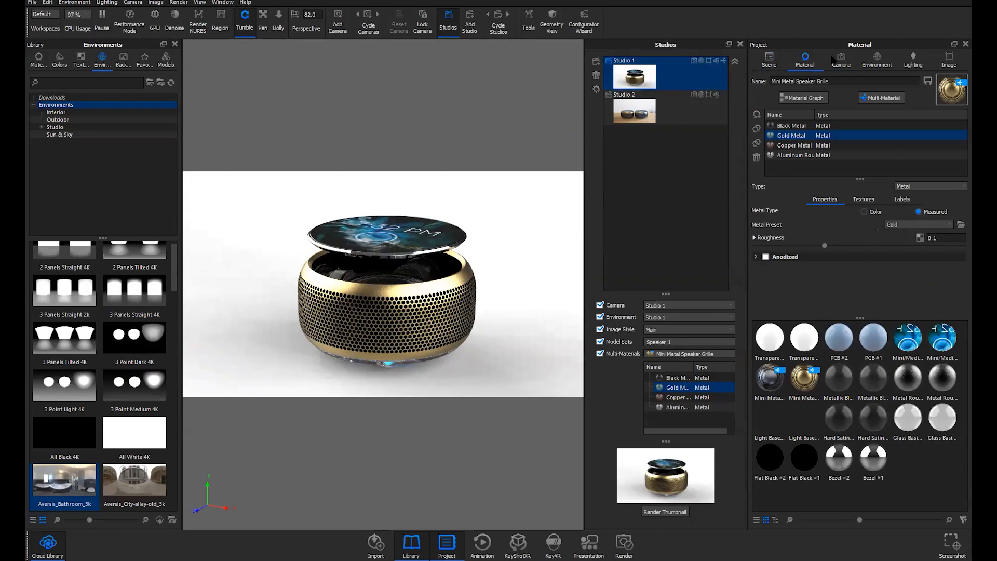
Re-render the Speaker 1 model set thumbnail showing the raised lid
{"action": "left_click", "coordinate": [763, 64]}
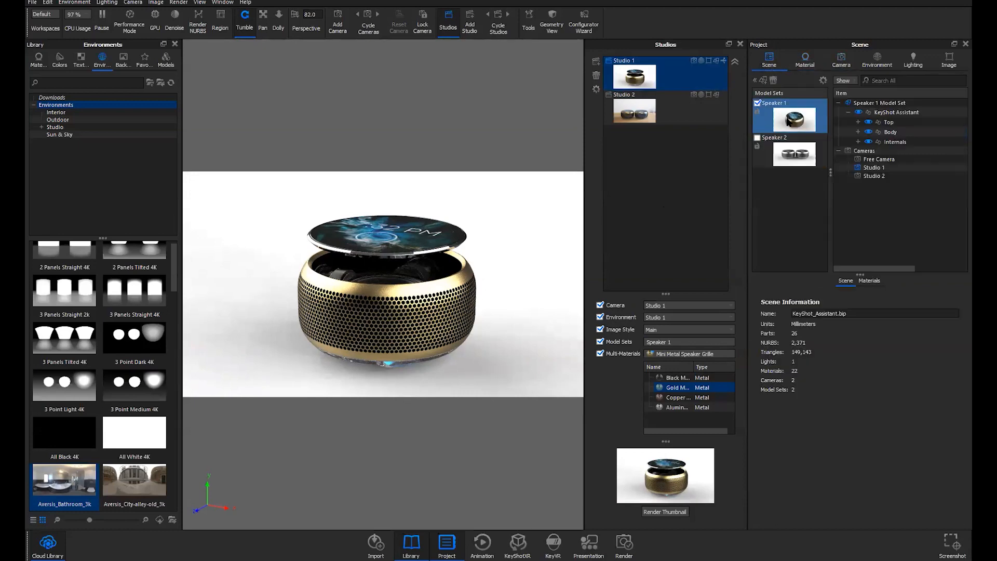
{"action": "left_click", "coordinate": [788, 119]}
{"action": "left_click", "coordinate": [859, 410]}
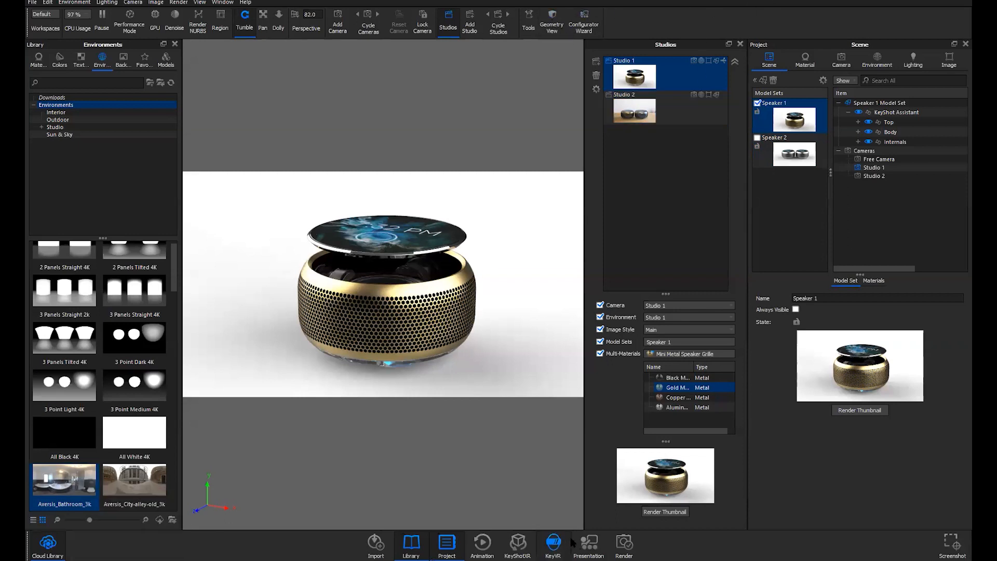
Preview the speaker in full-screen Presentation mode, tilting it to view from above
{"action": "left_click", "coordinate": [589, 543]}
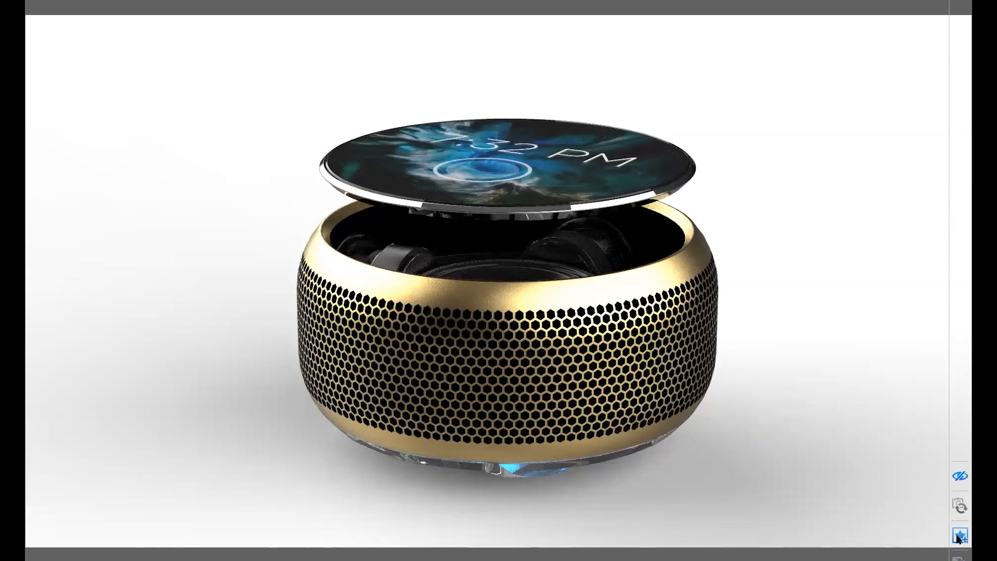
{"action": "left_click_drag", "start_coordinate": [511, 334], "coordinate": [626, 323]}
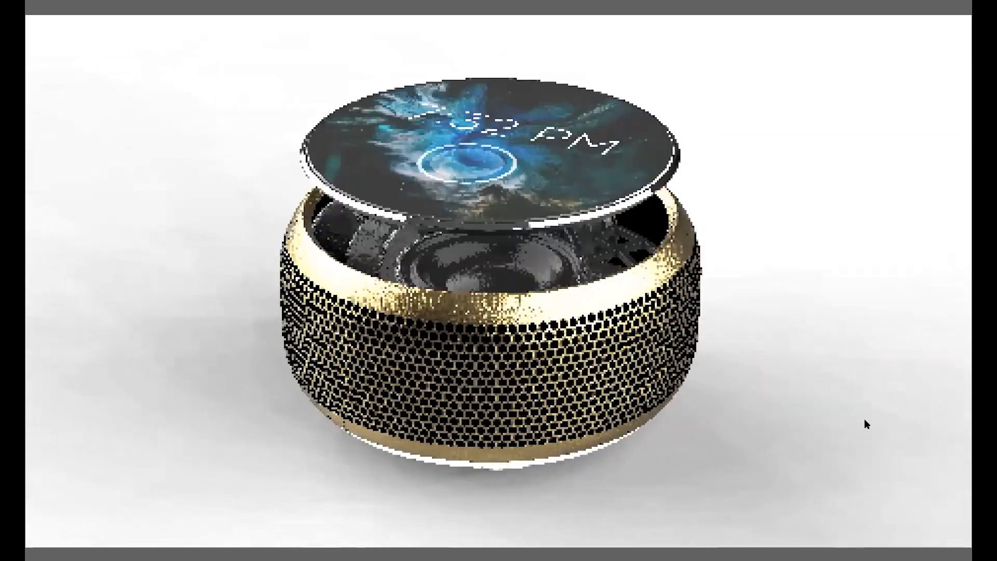
{"action": "mouse_move", "coordinate": [958, 506]}
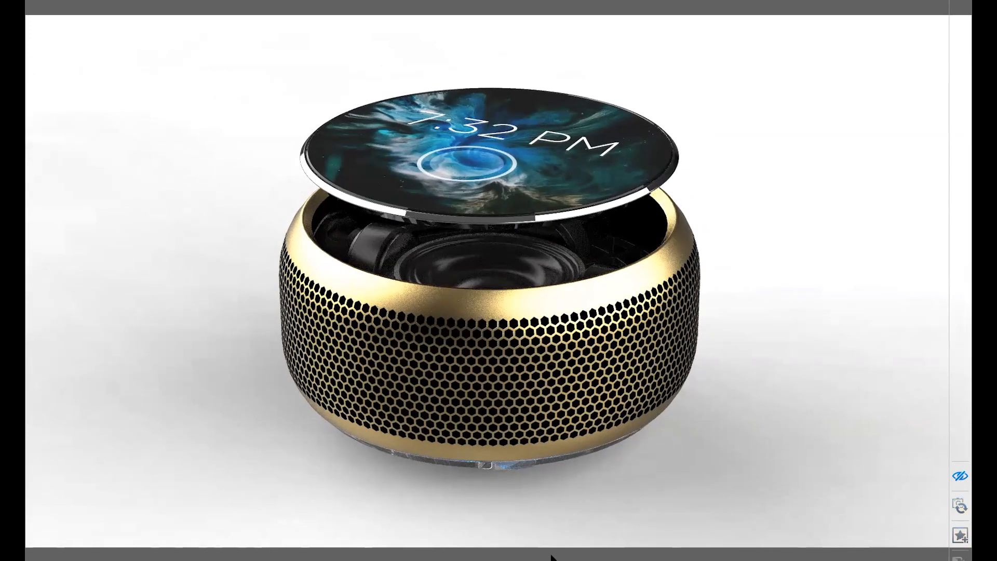
{"action": "key", "text": "Escape"}
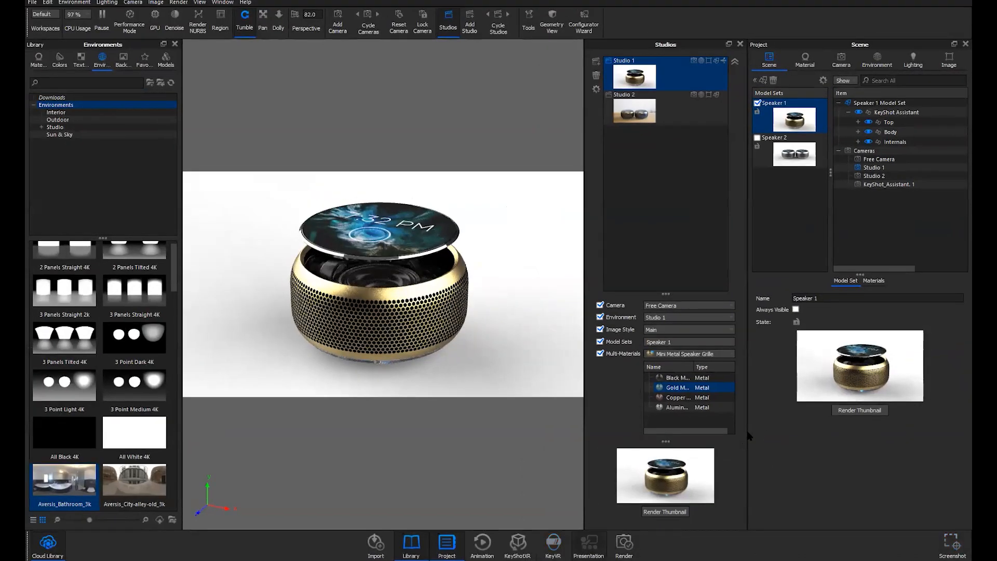
{"action": "left_click", "coordinate": [589, 543]}
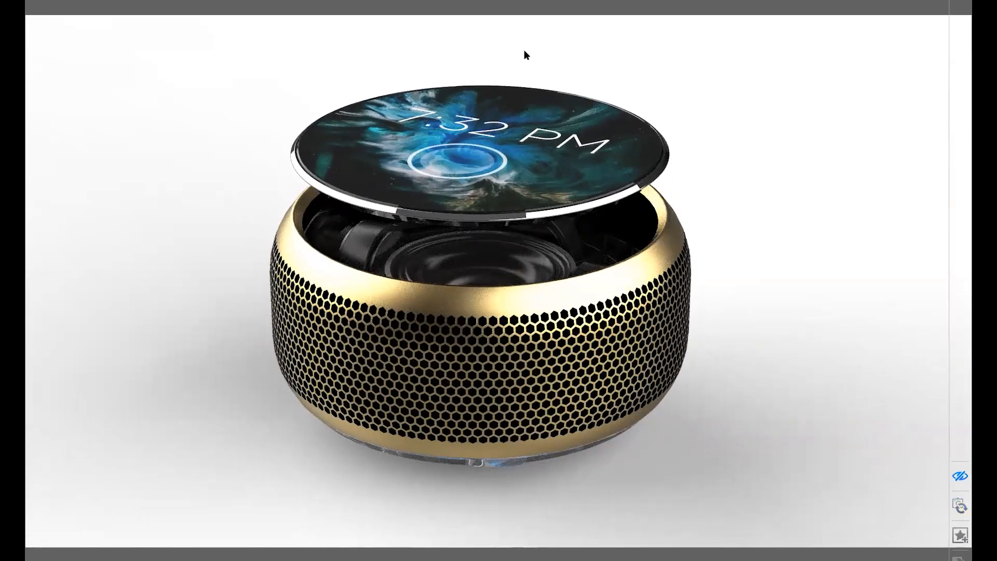
{"action": "key", "text": "Escape"}
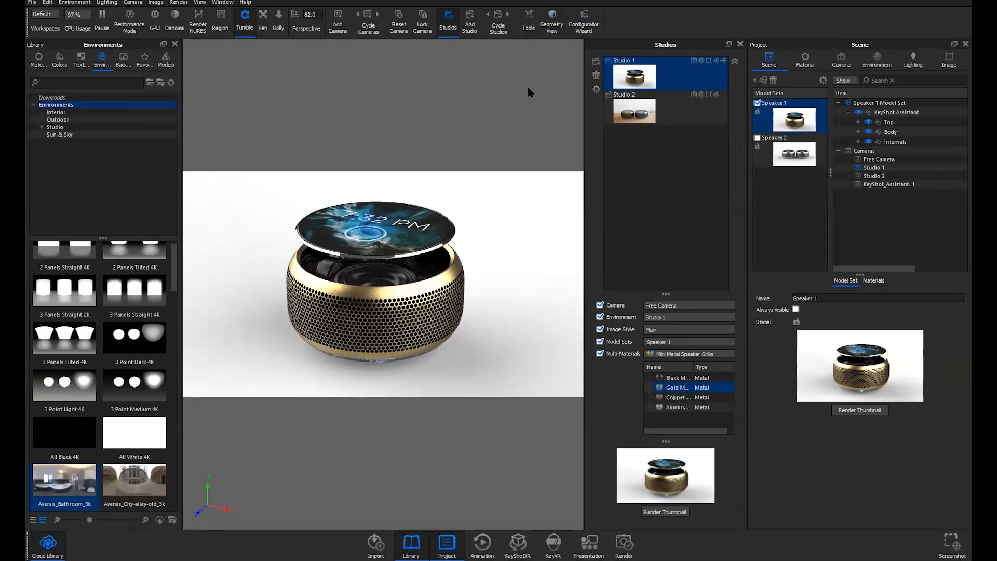
Present the speaker once more, exit with Esc, and open Help > Welcome Dialog
{"action": "left_click", "coordinate": [590, 549]}
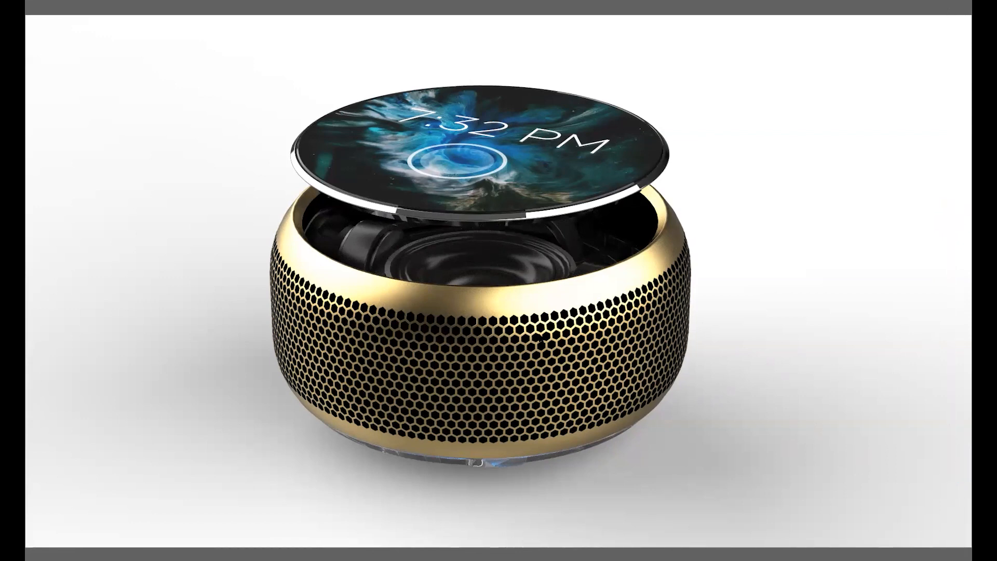
{"action": "key", "text": "Escape"}
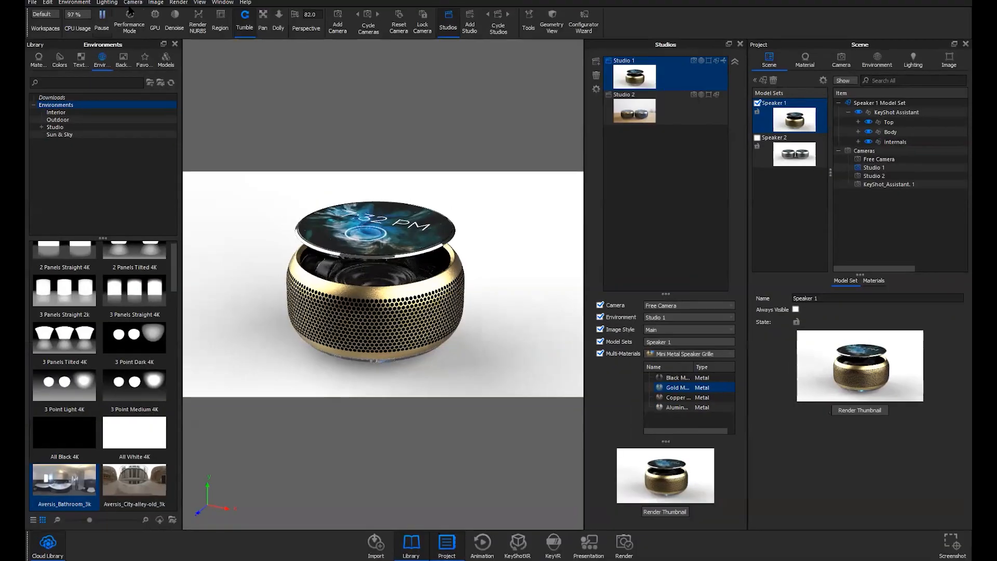
{"action": "left_click", "coordinate": [245, 2]}
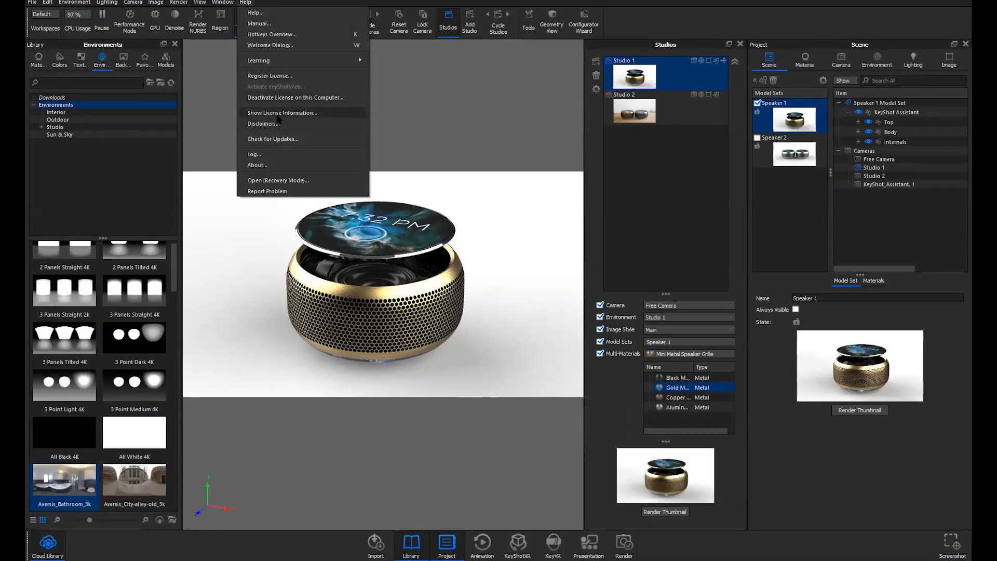
{"action": "left_click", "coordinate": [270, 45]}
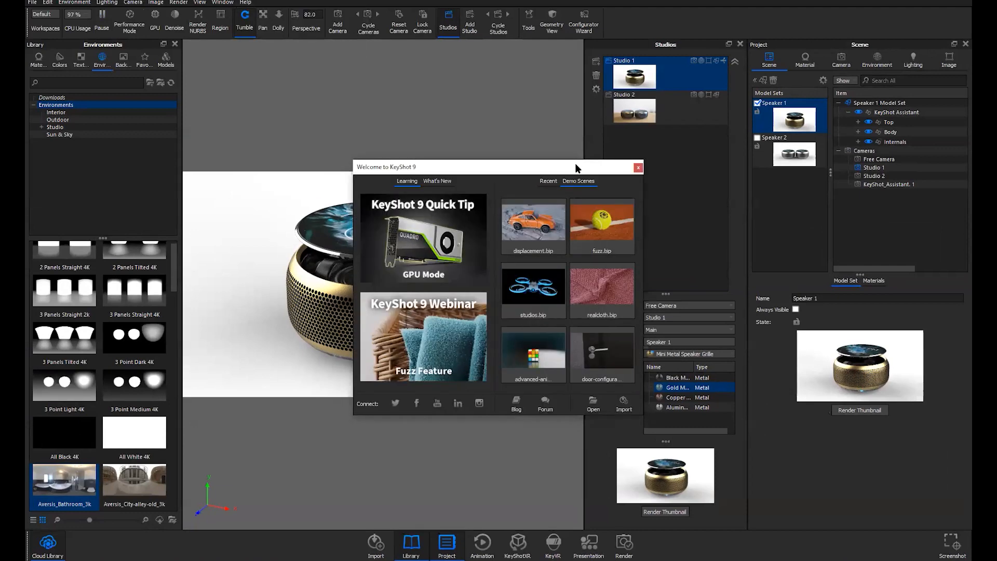
Open door-configurator.bip, discard the speaker scene changes, and orbit around the door handle
{"action": "left_click", "coordinate": [540, 313]}
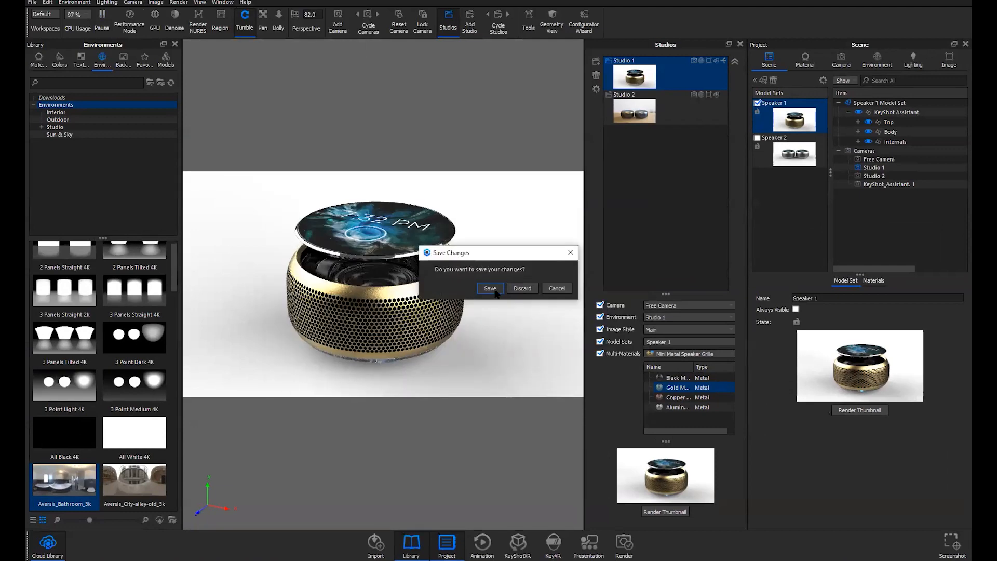
{"action": "left_click", "coordinate": [523, 290]}
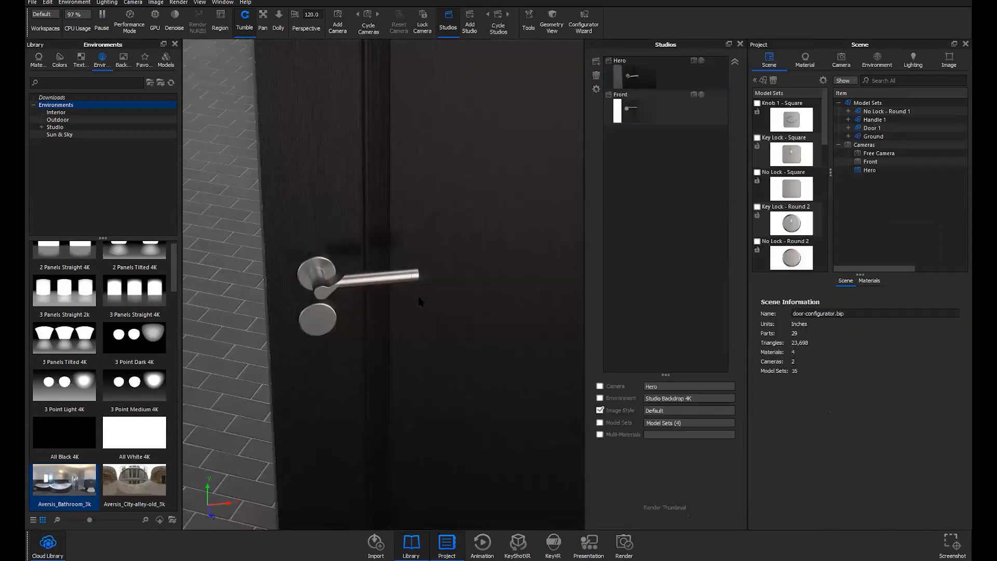
{"action": "left_click_drag", "start_coordinate": [430, 303], "coordinate": [489, 233]}
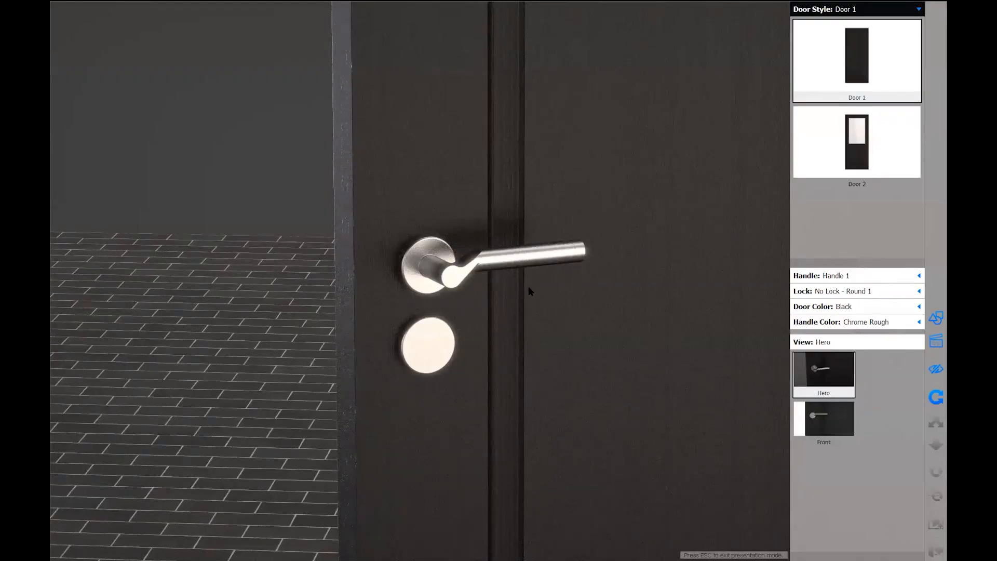
Compare the Door 2 and Door 1 styles while pulling the view back
{"action": "left_click", "coordinate": [848, 132]}
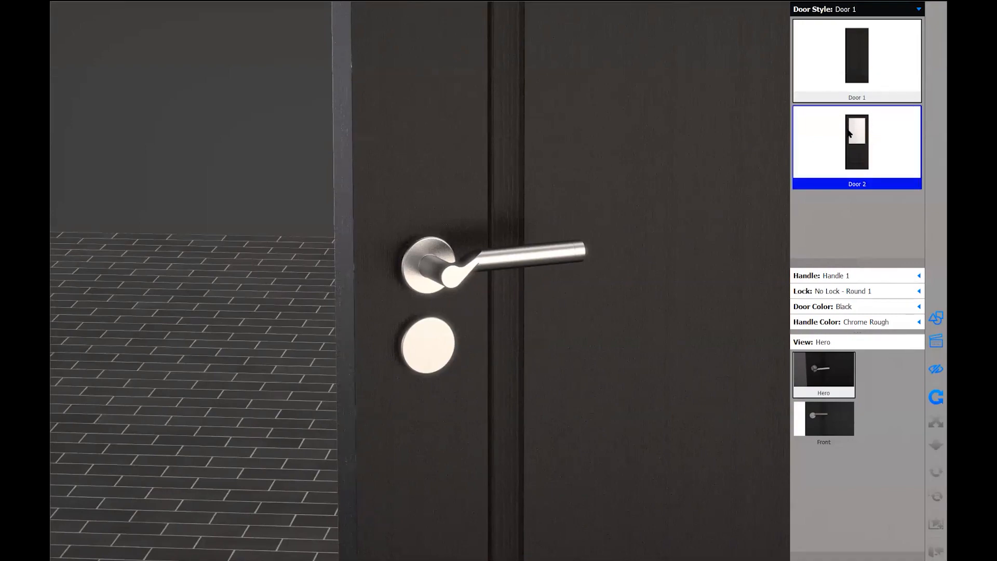
{"action": "middle_click_drag", "start_coordinate": [588, 226], "coordinate": [543, 246]}
{"action": "scroll", "coordinate": [571, 257], "scroll_direction": "down", "scroll_amount": 2}
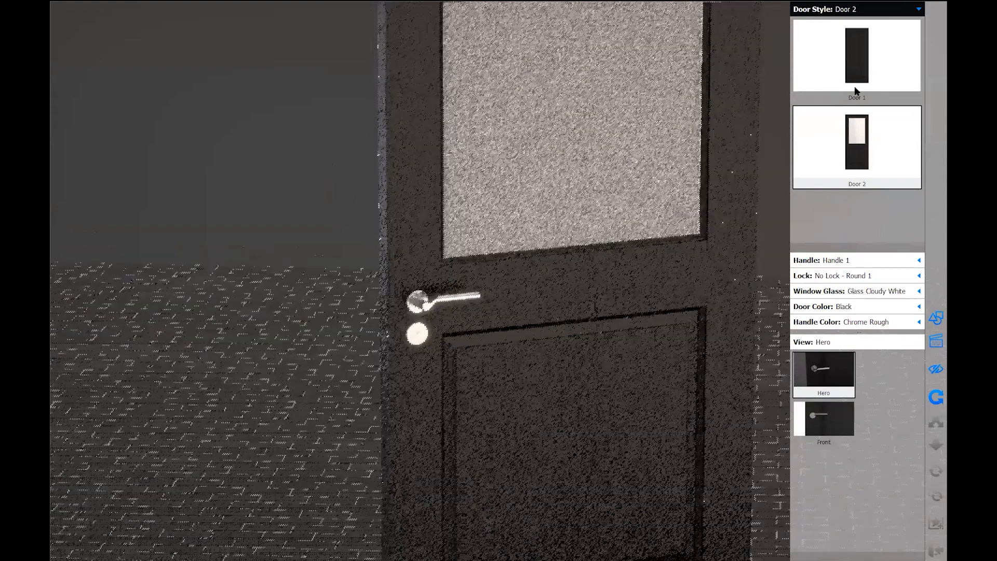
{"action": "left_click", "coordinate": [855, 85]}
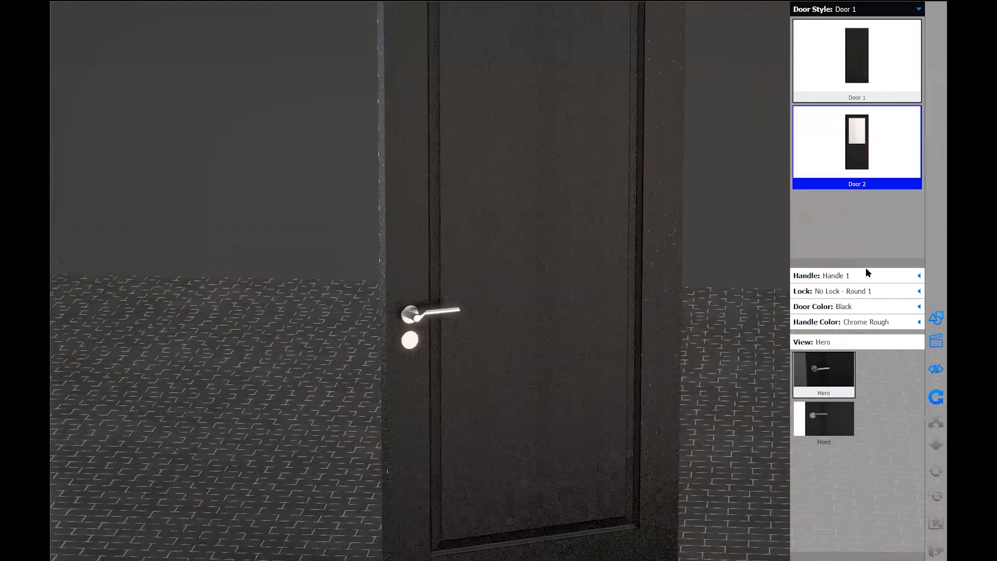
Fit Handle 1 and the plain No Lock - Round 1 rose on the door
{"action": "left_click", "coordinate": [854, 260]}
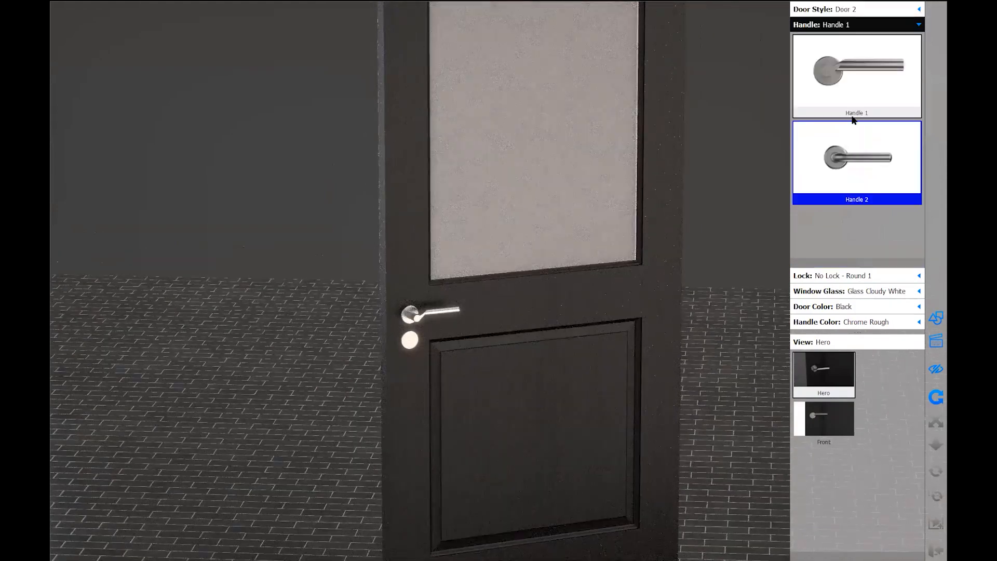
{"action": "left_click", "coordinate": [854, 81]}
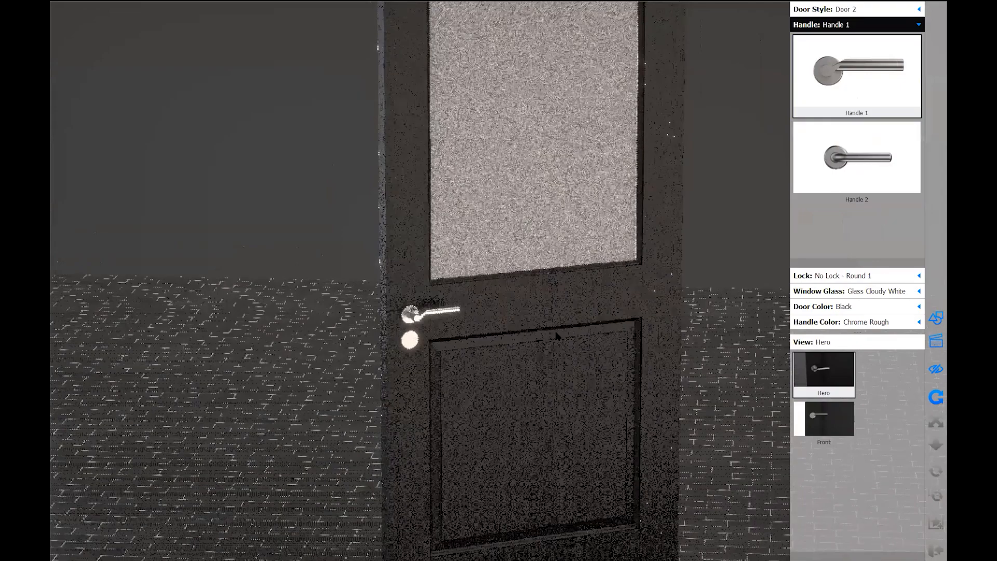
{"action": "middle_click_drag", "start_coordinate": [537, 383], "coordinate": [534, 360]}
{"action": "scroll", "coordinate": [534, 361], "scroll_direction": "up", "scroll_amount": 4}
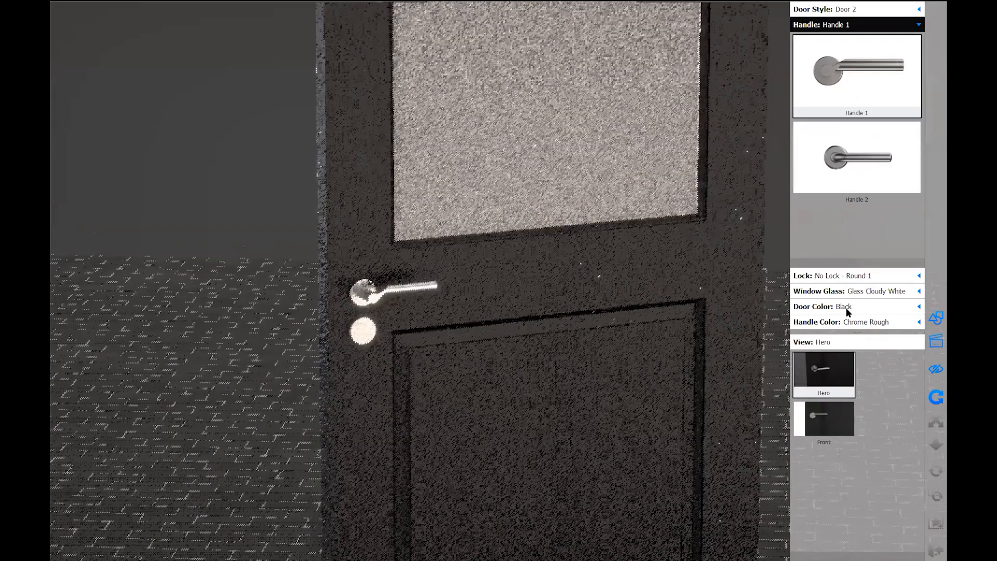
{"action": "left_click", "coordinate": [847, 276]}
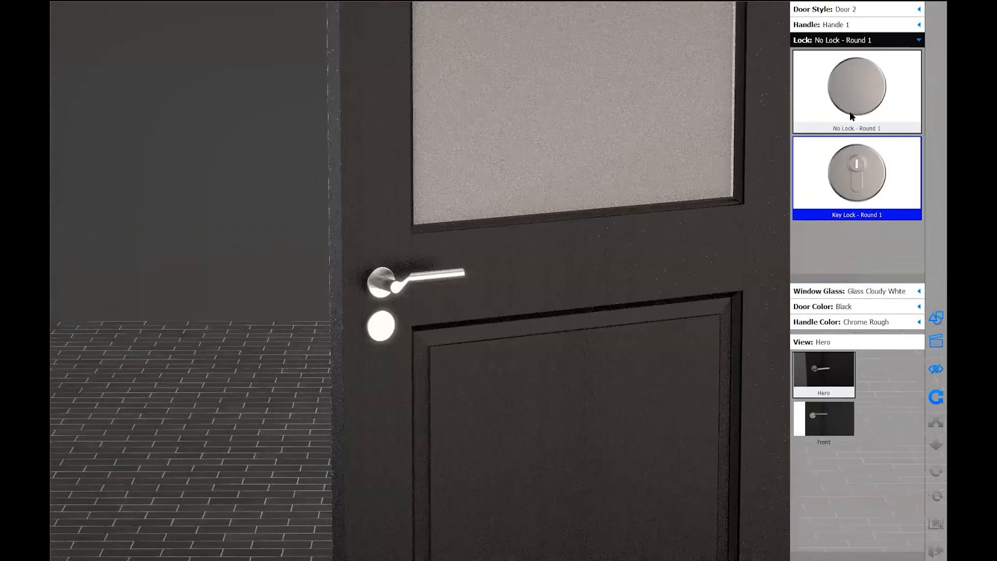
{"action": "left_click", "coordinate": [851, 92]}
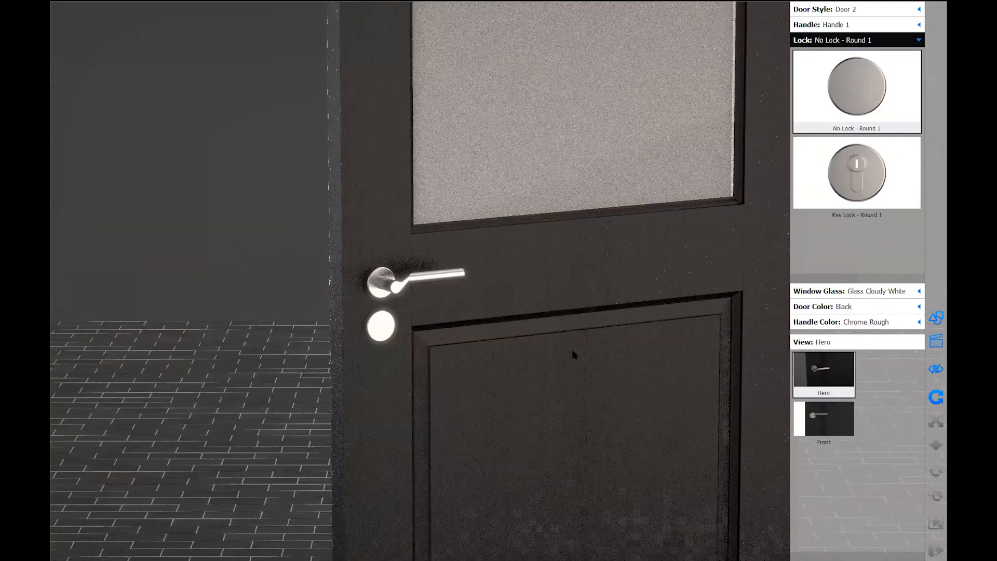
Try Marine Blue and White door colours, then return the door to Black
{"action": "left_click", "coordinate": [858, 307]}
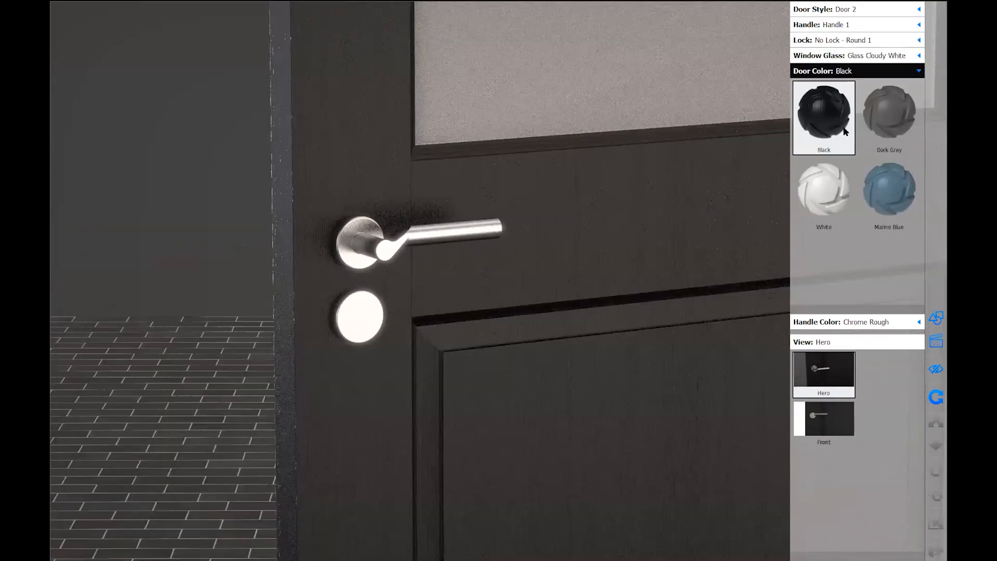
{"action": "left_click", "coordinate": [887, 168]}
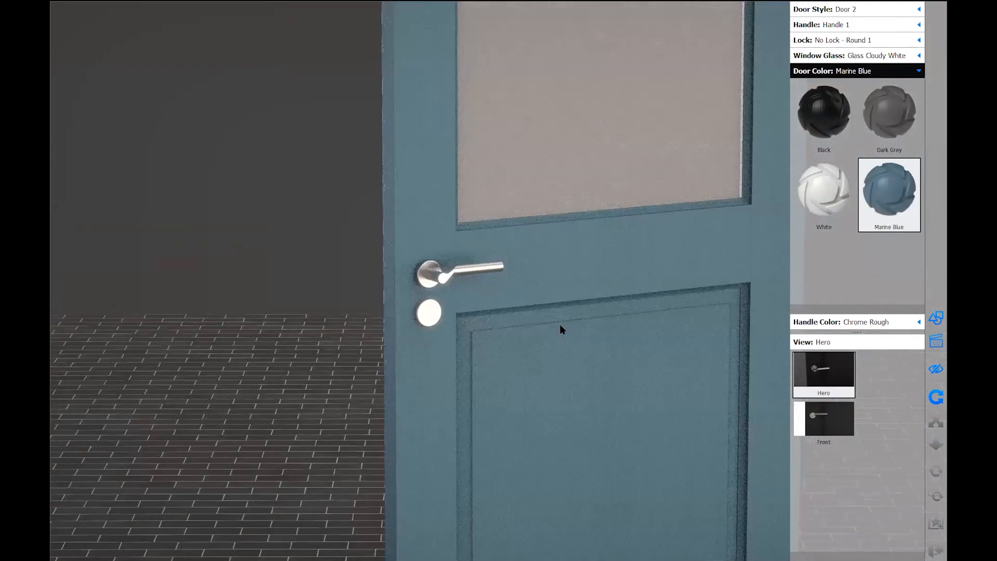
{"action": "left_click_drag", "start_coordinate": [495, 315], "coordinate": [405, 321]}
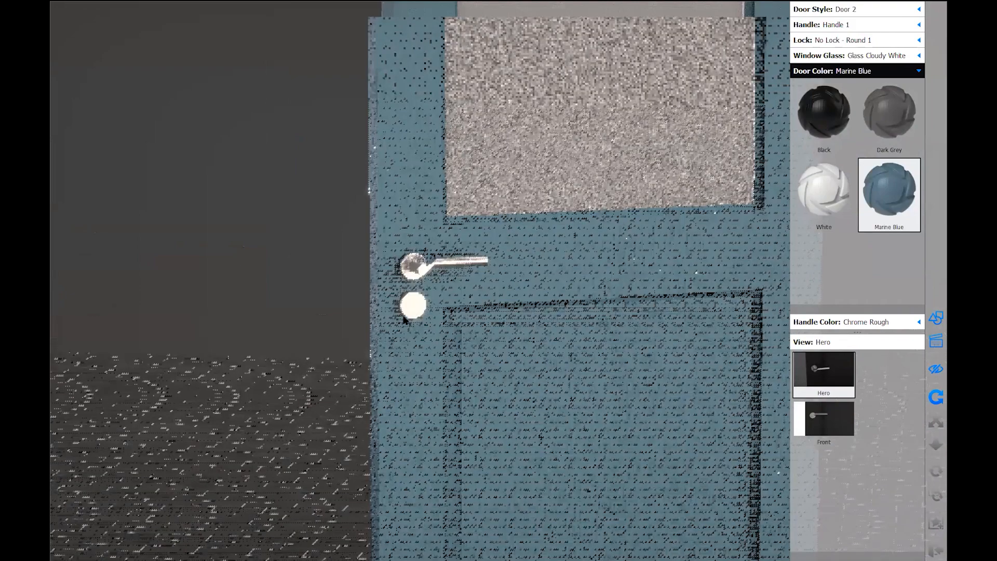
{"action": "scroll", "coordinate": [361, 329], "scroll_direction": "up", "scroll_amount": 5}
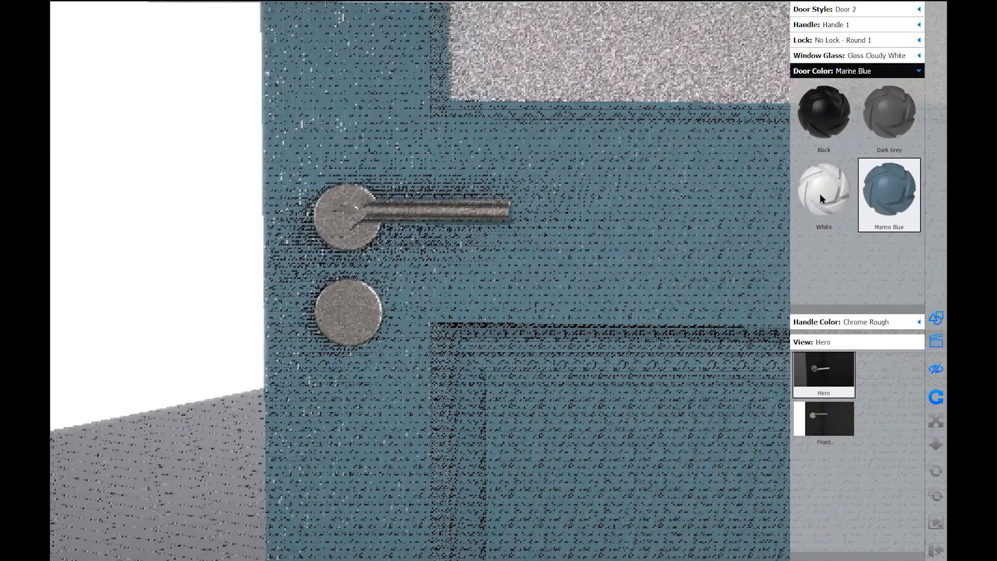
{"action": "left_click", "coordinate": [820, 194]}
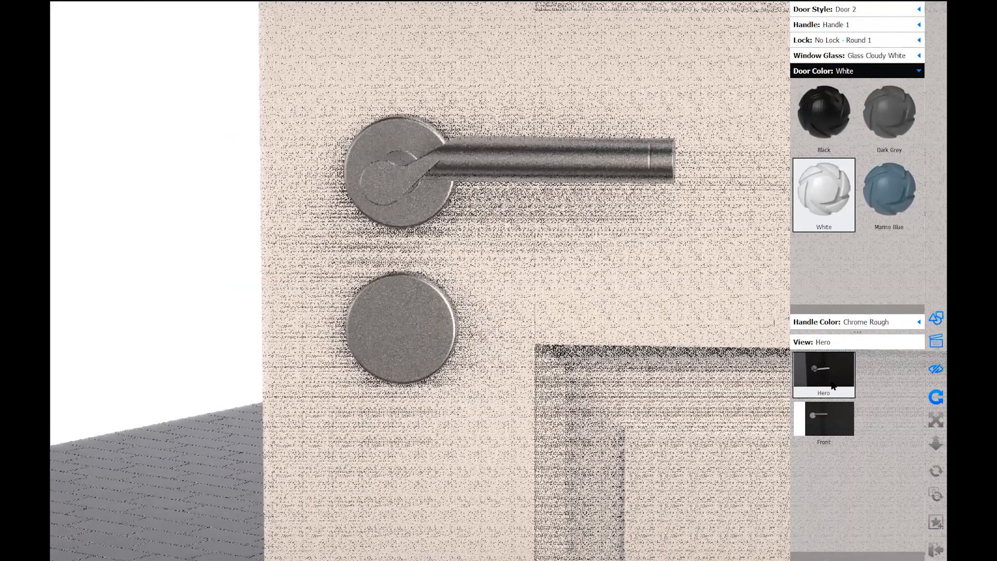
{"action": "left_click", "coordinate": [823, 112]}
Compare Brass, Copper and Nickel Rough handle finishes, ending on Nickel Rough
{"action": "left_click", "coordinate": [815, 321]}
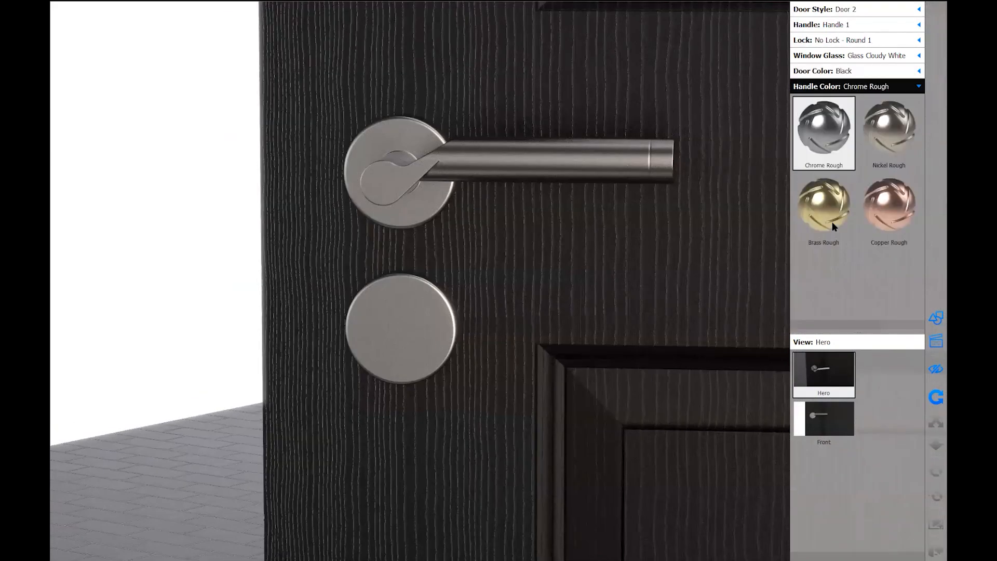
{"action": "left_click", "coordinate": [890, 213]}
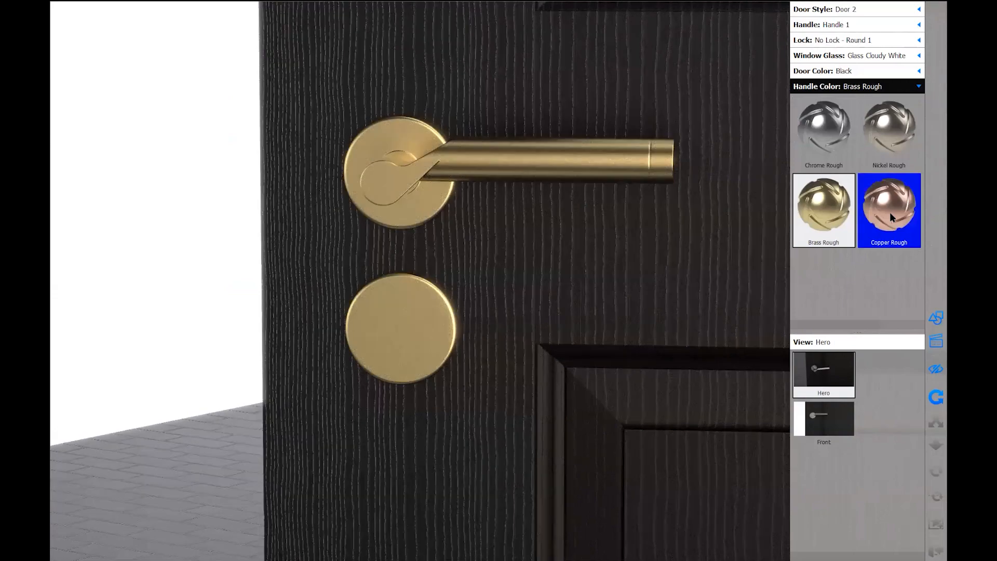
{"action": "left_click", "coordinate": [886, 142]}
{"action": "left_click", "coordinate": [850, 138]}
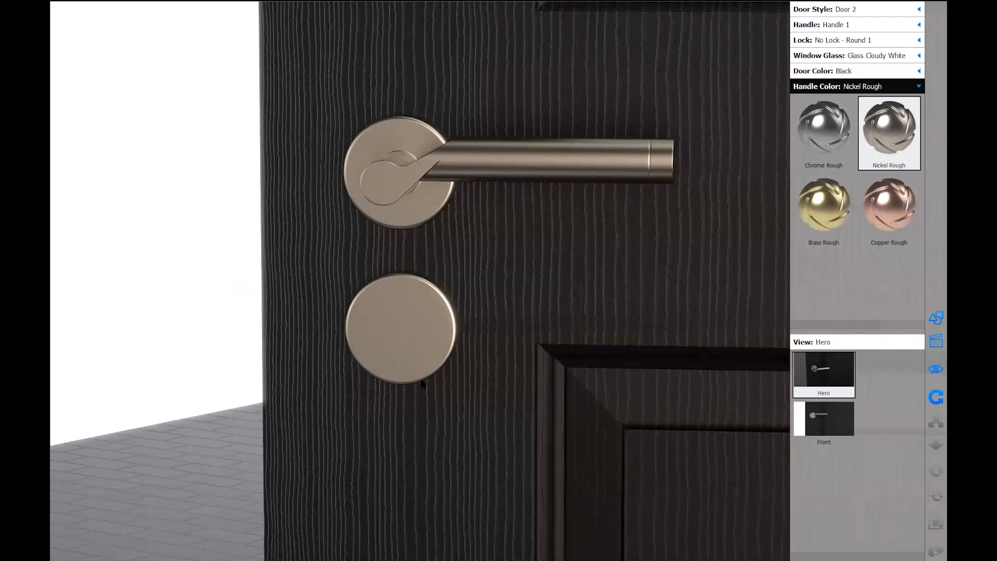
Leave the configurator preview, select the Key Lock - Square model set, and activate Hero
{"action": "left_click", "coordinate": [934, 549]}
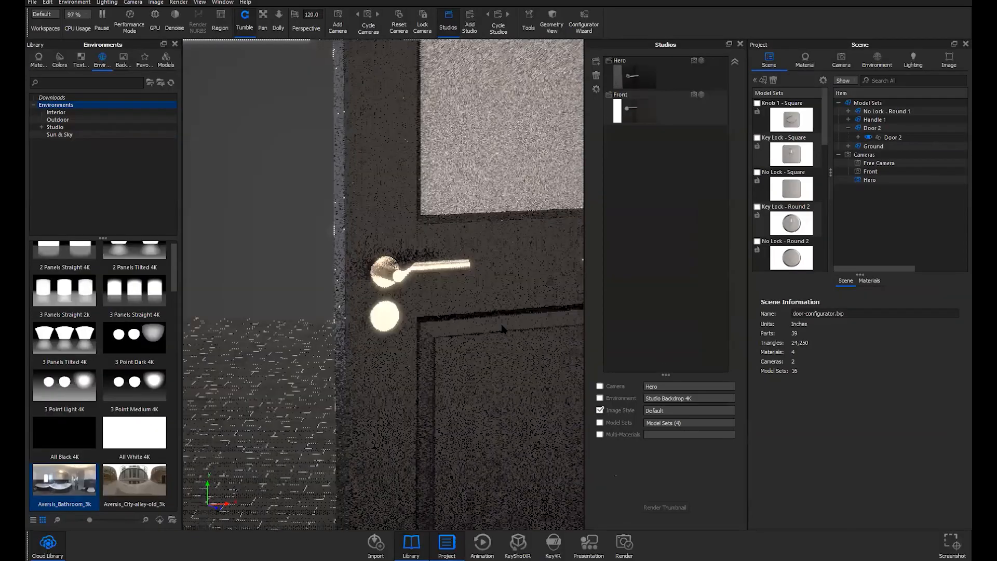
{"action": "left_click_drag", "start_coordinate": [501, 324], "coordinate": [500, 324]}
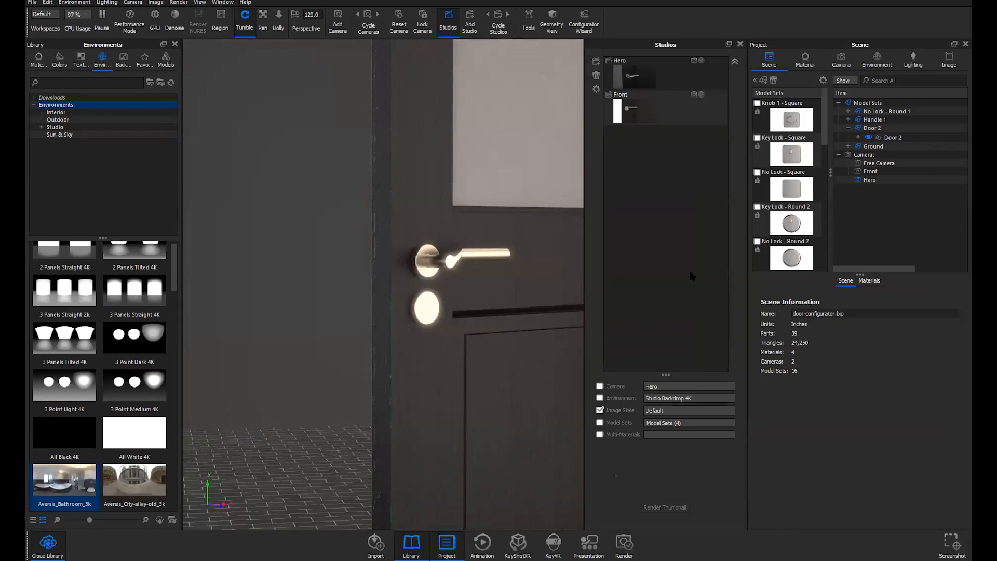
{"action": "left_click", "coordinate": [786, 150]}
{"action": "left_click", "coordinate": [670, 76]}
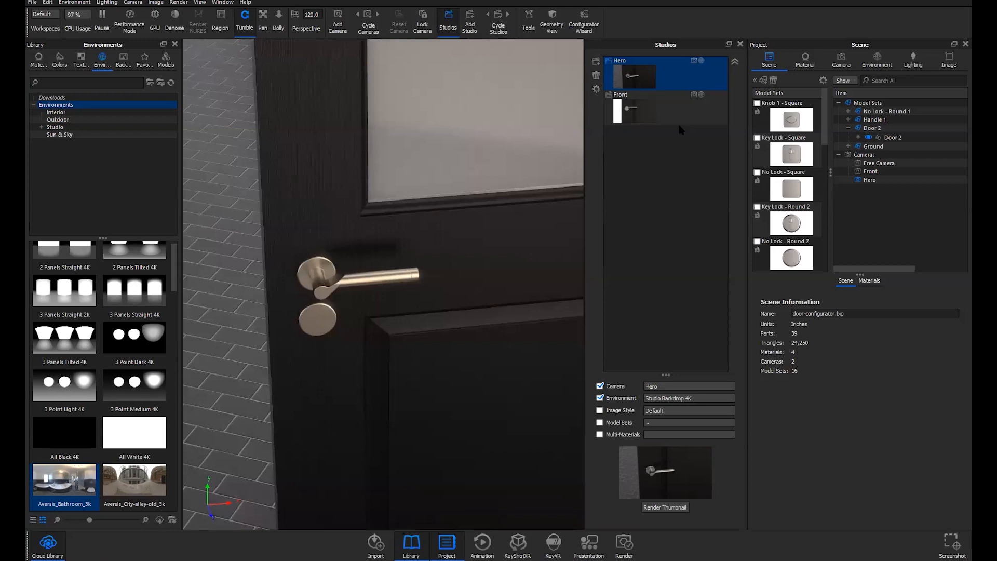
Preview the Key Lock - Round 2 model set, then add Window Glass multi-material to the Hero studio
{"action": "left_click", "coordinate": [795, 222]}
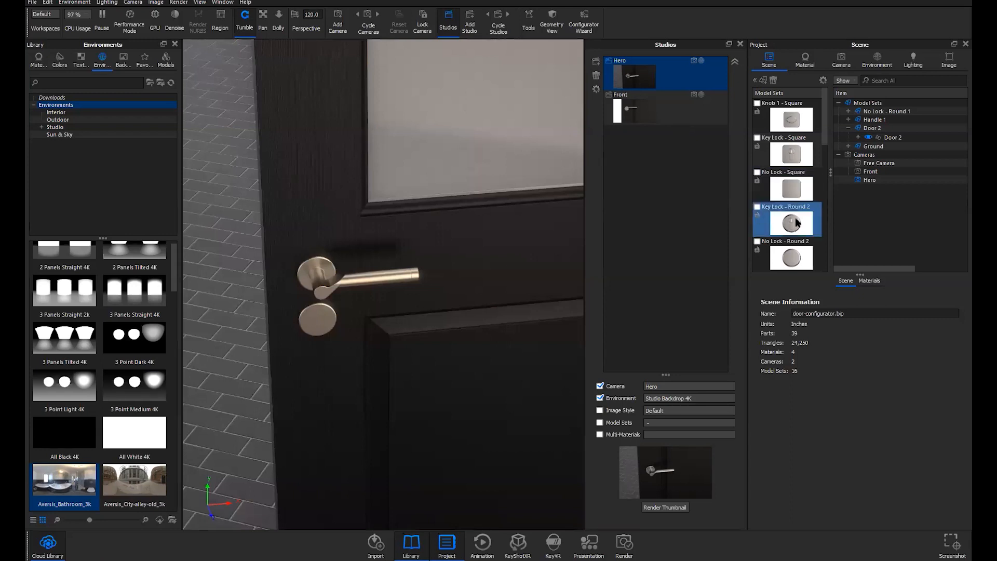
{"action": "left_click", "coordinate": [867, 202]}
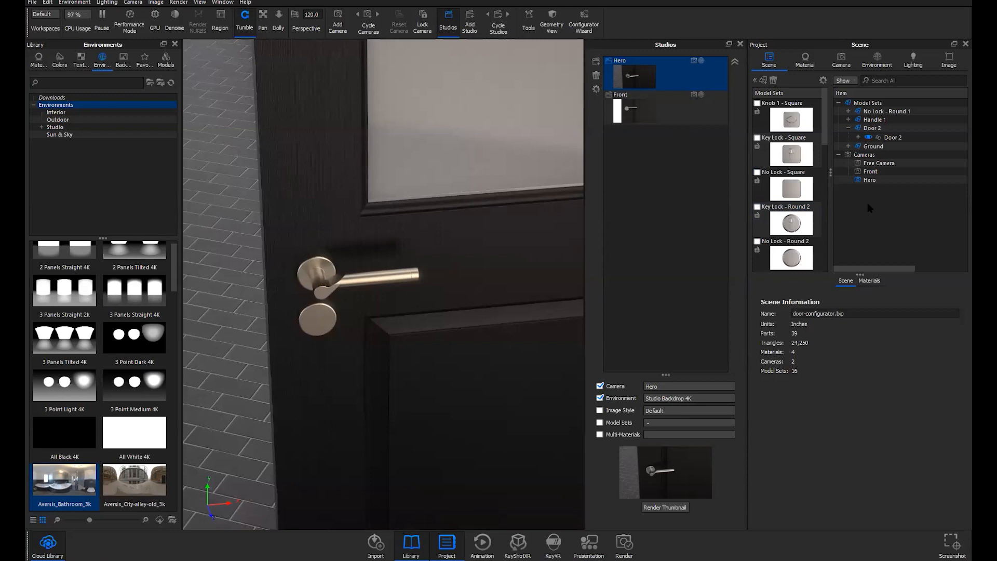
{"action": "left_click", "coordinate": [675, 83]}
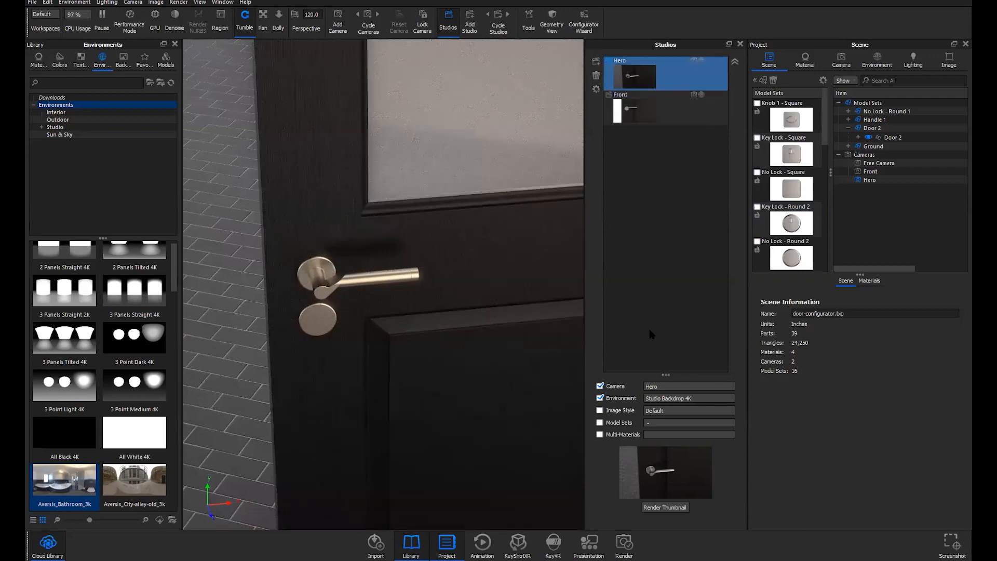
{"action": "left_click", "coordinate": [599, 435]}
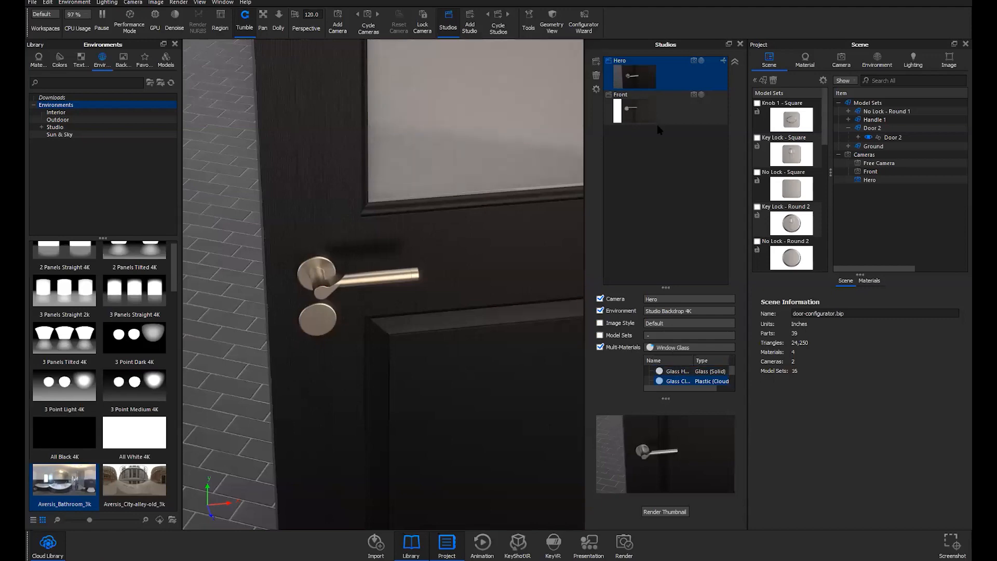
Add a new studio named Studio 1 to the Studios list
{"action": "left_click", "coordinate": [672, 105]}
{"action": "left_click", "coordinate": [596, 61]}
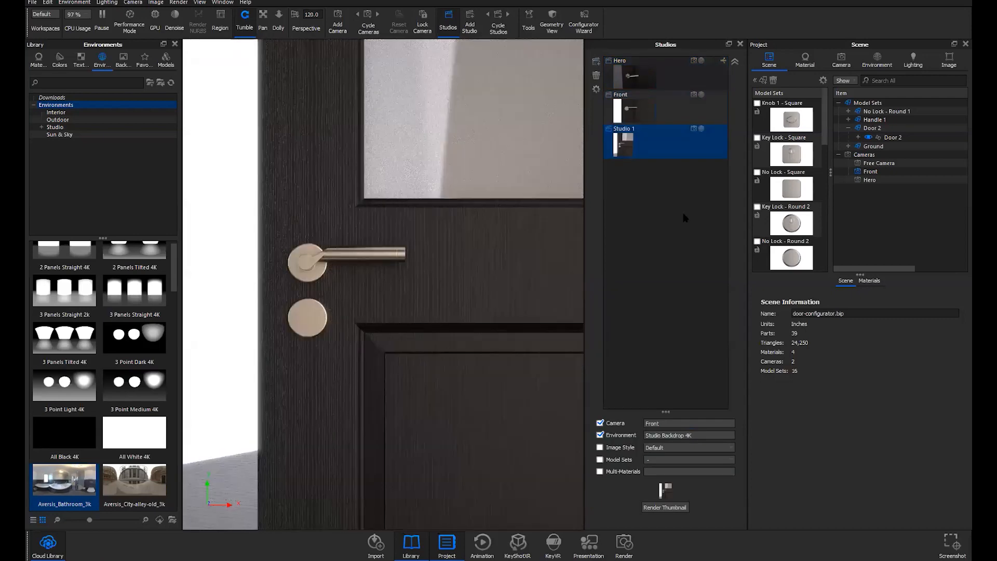
{"action": "left_click", "coordinate": [680, 128]}
Make Knob 1 - Square the active model set, showing only the square knob
{"action": "left_click", "coordinate": [660, 77]}
{"action": "left_click", "coordinate": [789, 120]}
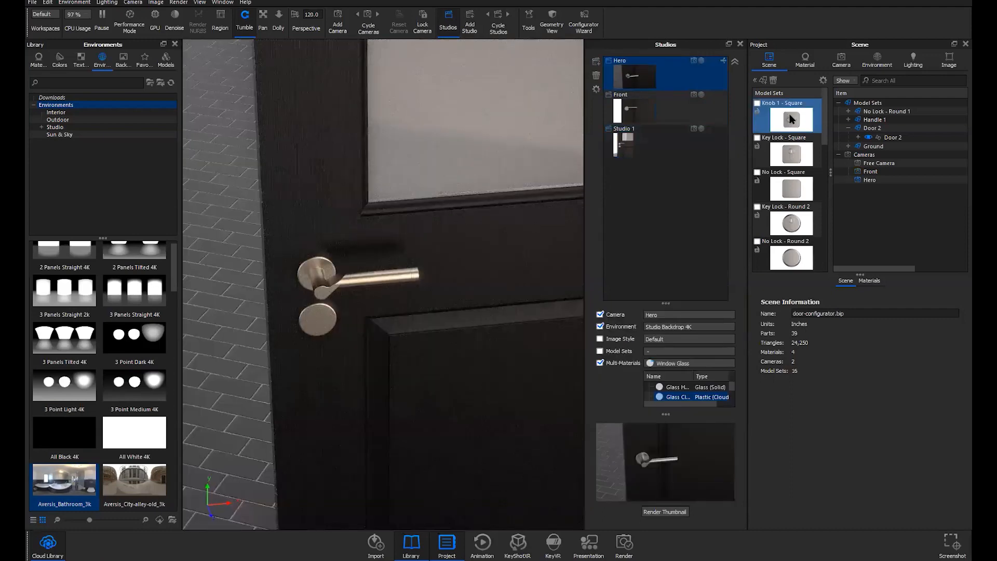
{"action": "mouse_move", "coordinate": [792, 123]}
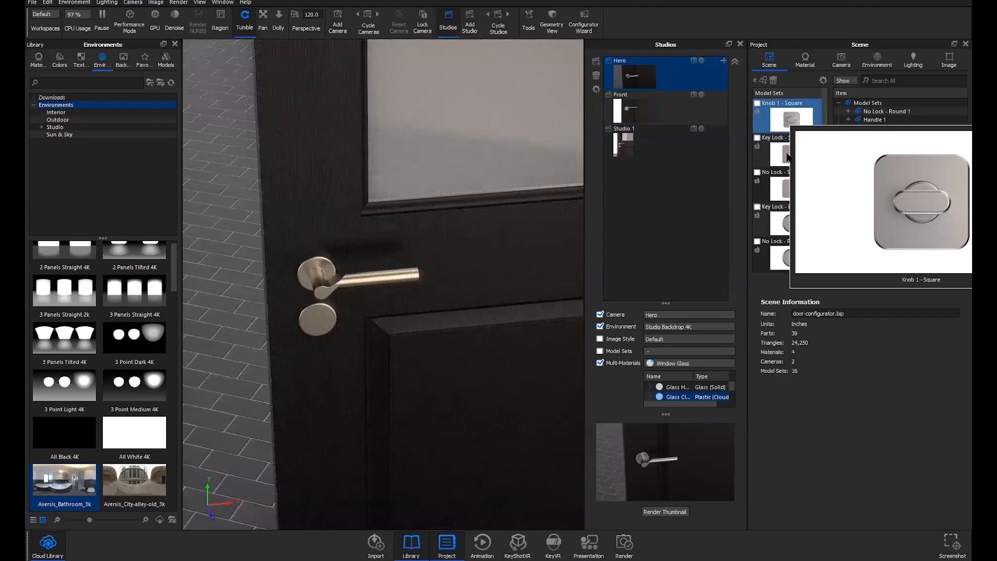
{"action": "left_click", "coordinate": [788, 124]}
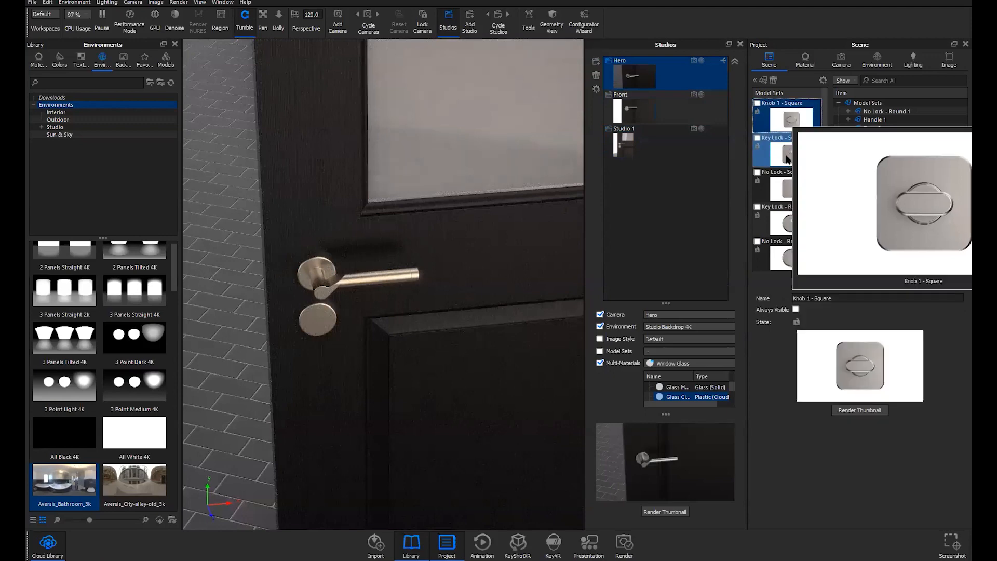
{"action": "left_click", "coordinate": [786, 196]}
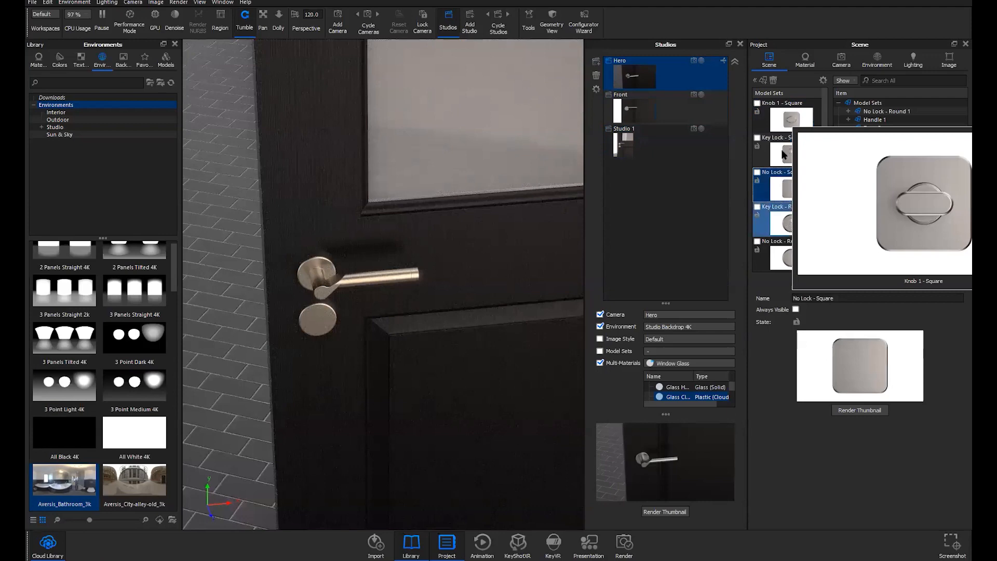
{"action": "left_click", "coordinate": [789, 124]}
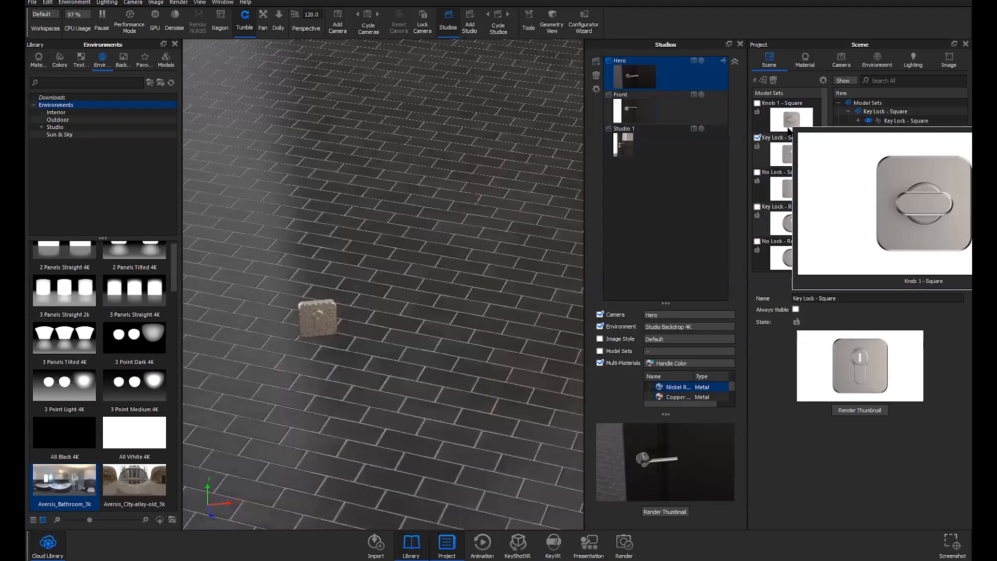
{"action": "left_click", "coordinate": [669, 106]}
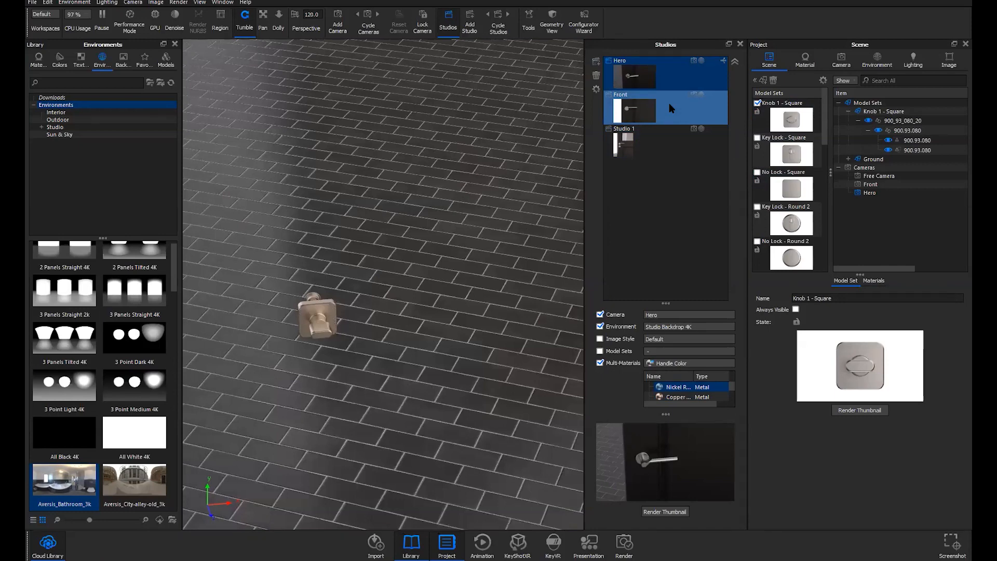
Open the render Queue with Ctrl+P and delete both queued 2560 x 1440 JPEG jobs
{"action": "key", "text": "ctrl+p"}
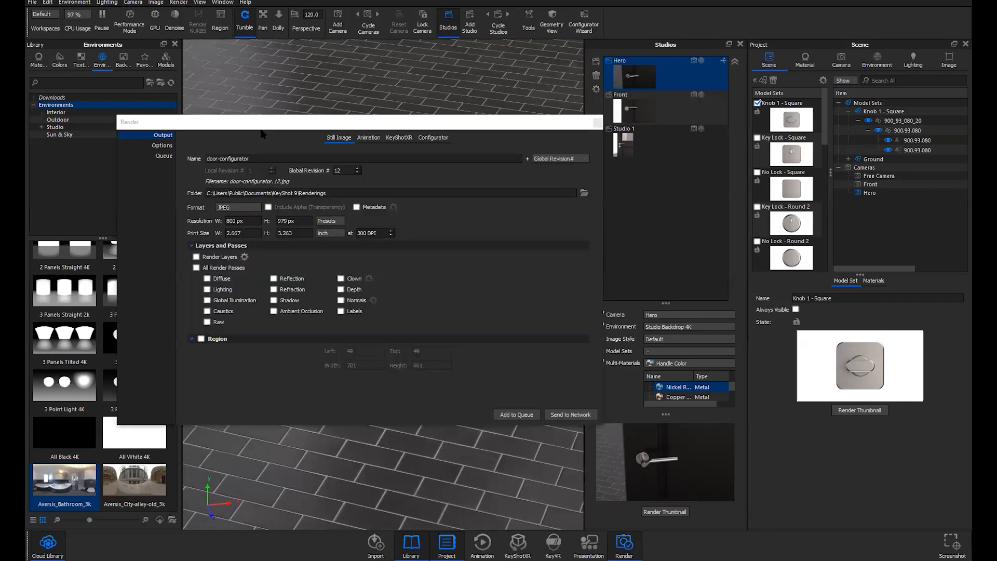
{"action": "left_click", "coordinate": [244, 129]}
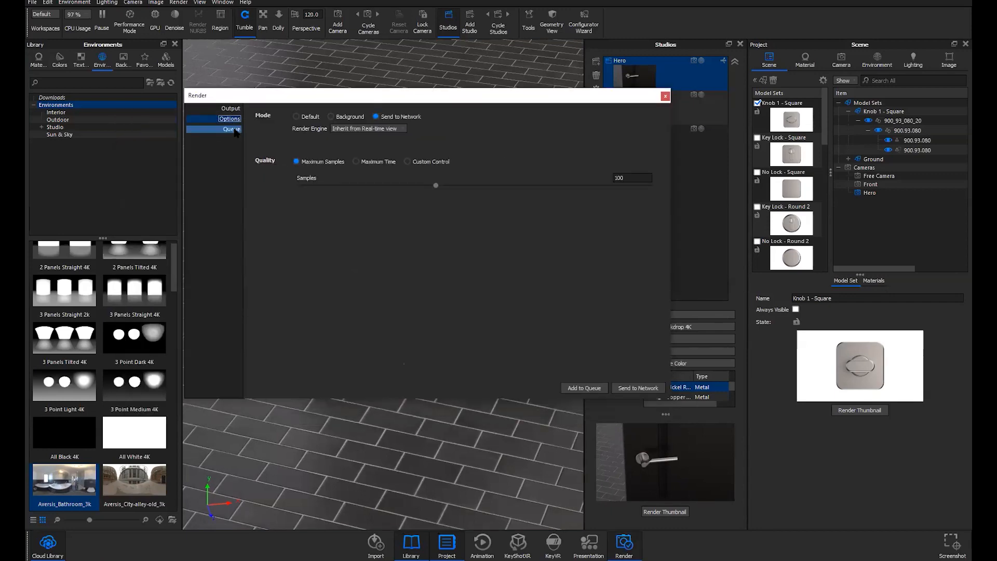
{"action": "left_click", "coordinate": [233, 129]}
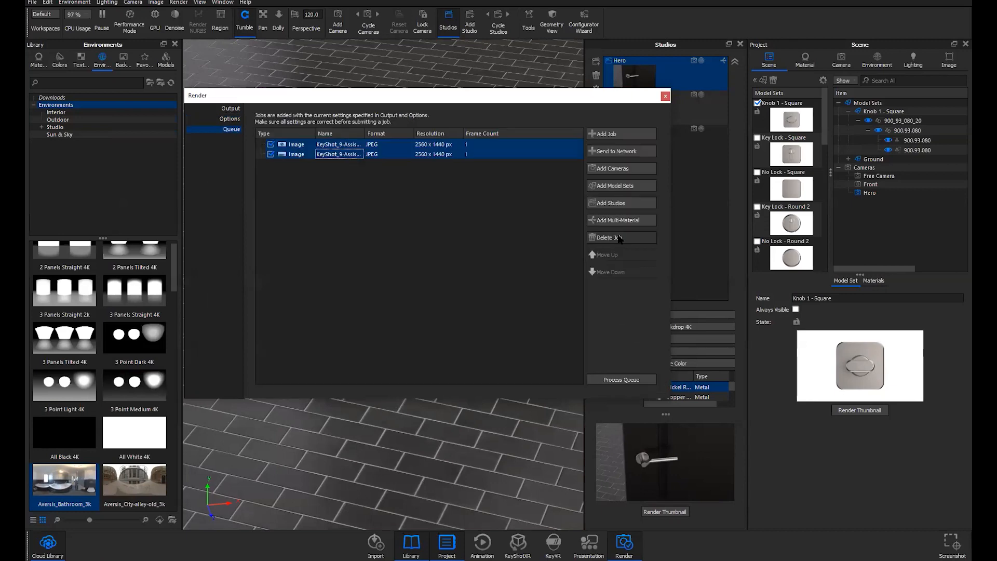
{"action": "left_click", "coordinate": [620, 238]}
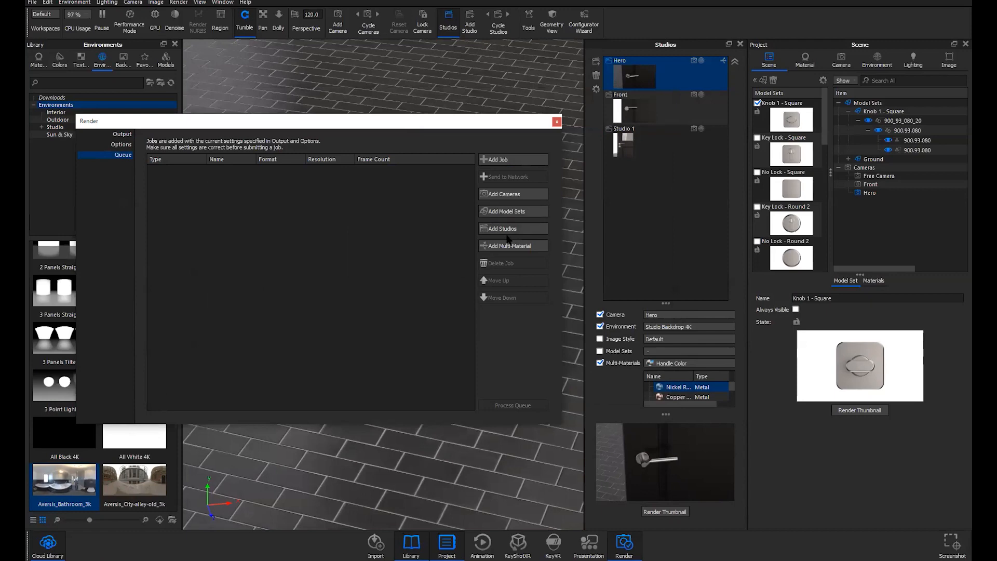
Review the model set and studio queue lists, deselecting all model sets without adding jobs
{"action": "left_click", "coordinate": [503, 212]}
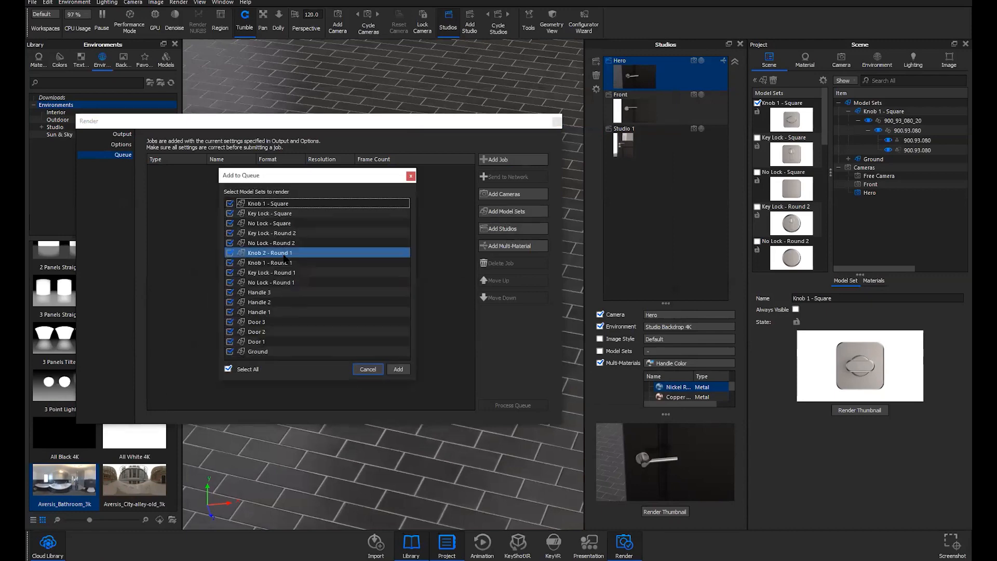
{"action": "left_click", "coordinate": [229, 203]}
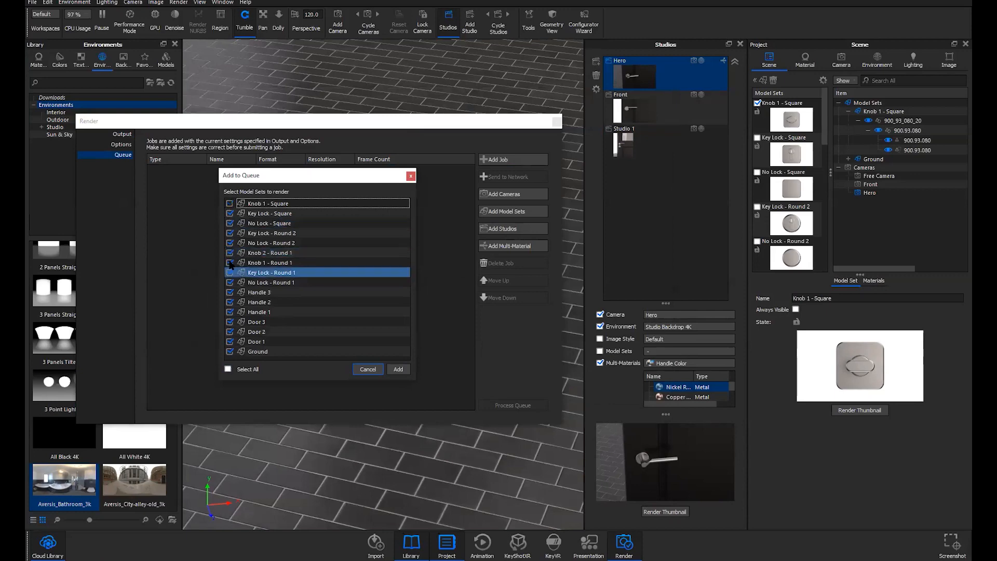
{"action": "left_click", "coordinate": [229, 233]}
{"action": "left_click", "coordinate": [230, 262]}
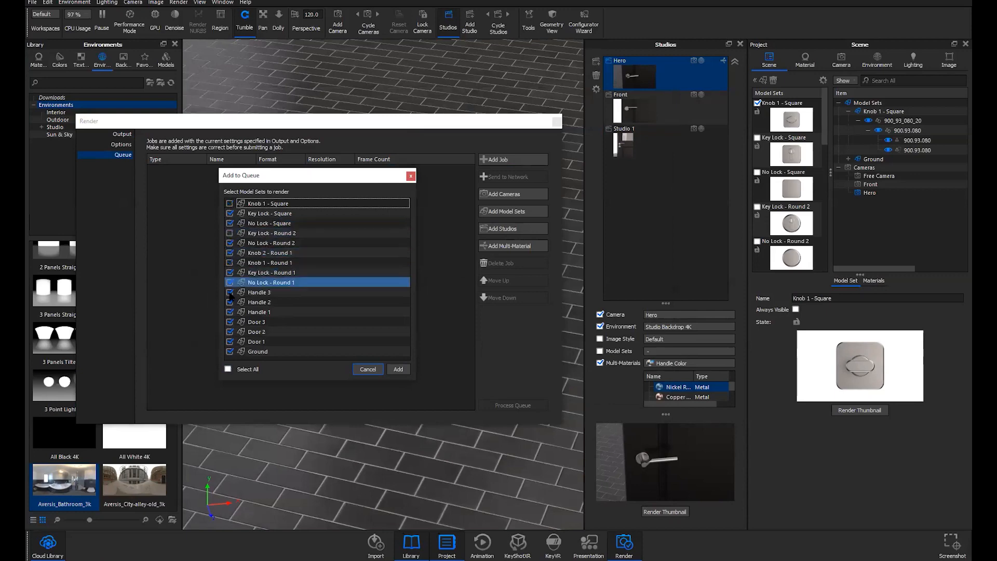
{"action": "left_click", "coordinate": [229, 331]}
{"action": "left_click", "coordinate": [410, 176]}
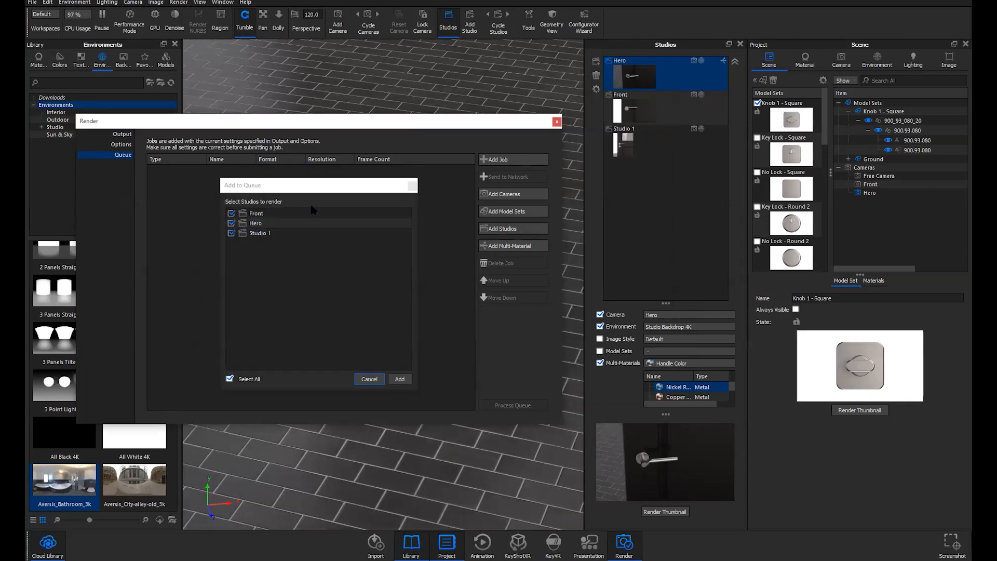
{"action": "left_click", "coordinate": [411, 186]}
Choose Handle Color multi-material variants, Chrome and Stainless, to add to the render queue
{"action": "left_click", "coordinate": [496, 245]}
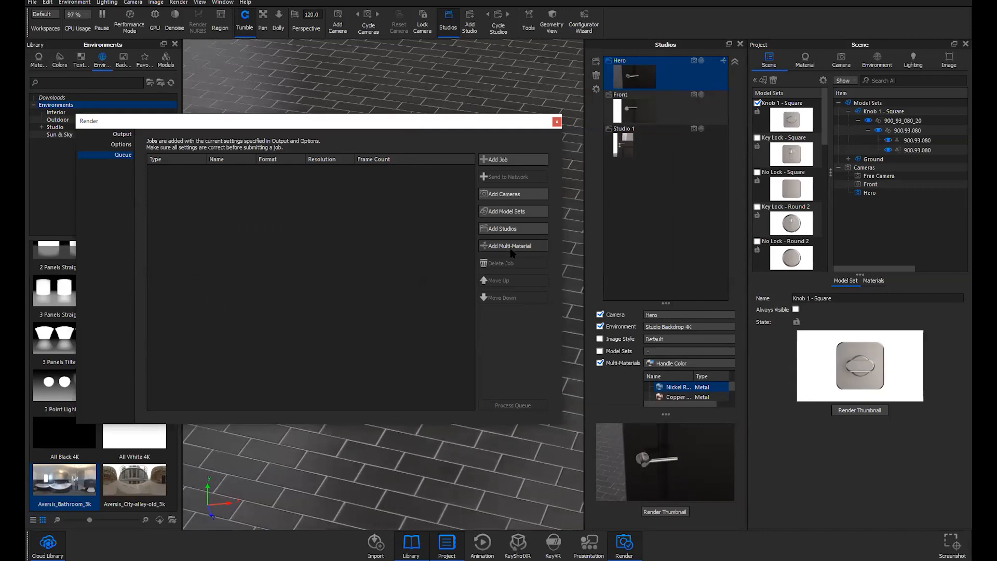
{"action": "left_click", "coordinate": [257, 239]}
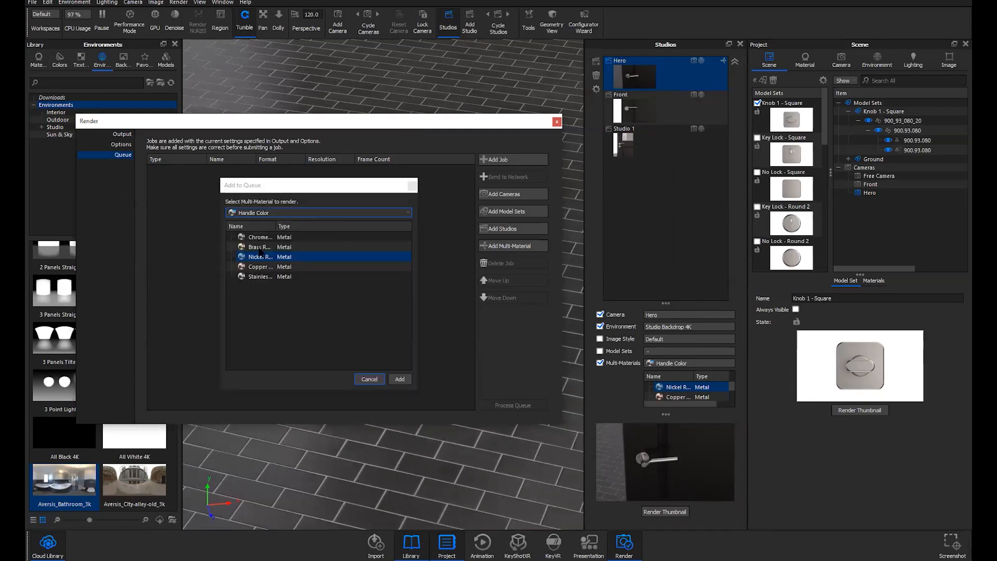
{"action": "left_click", "coordinate": [261, 258]}
{"action": "left_click", "coordinate": [259, 277]}
{"action": "left_click_drag", "start_coordinate": [299, 191], "coordinate": [319, 172]}
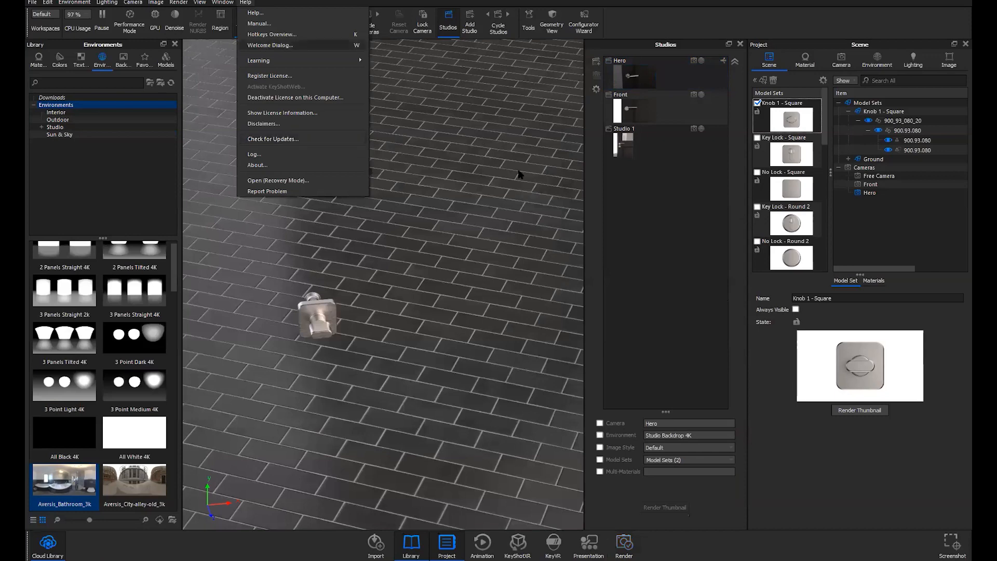
Load the door-configurator.bip demo scene from the welcome screen, answering the save prompt
{"action": "key", "text": "w"}
{"action": "left_click", "coordinate": [448, 122]}
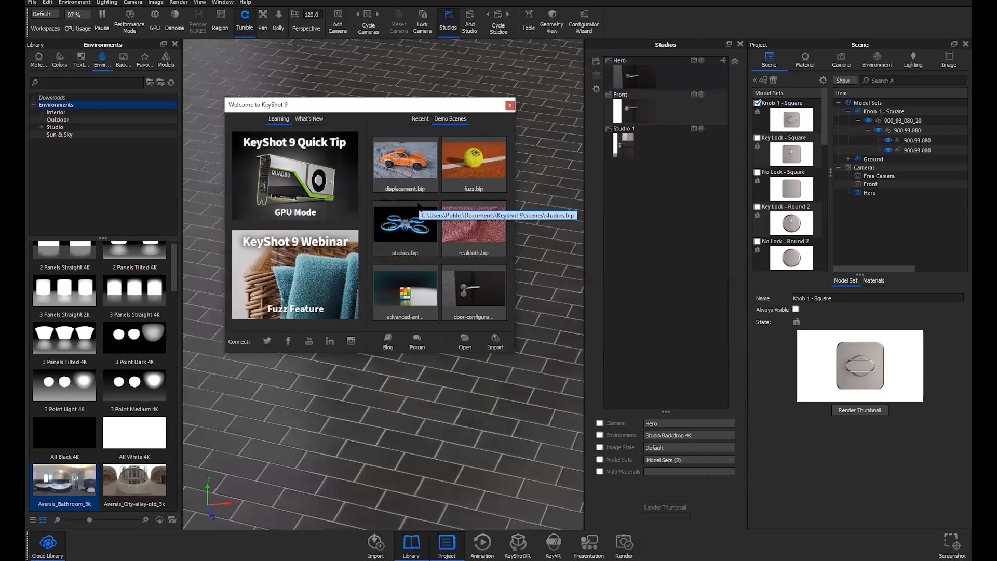
{"action": "left_click", "coordinate": [311, 119]}
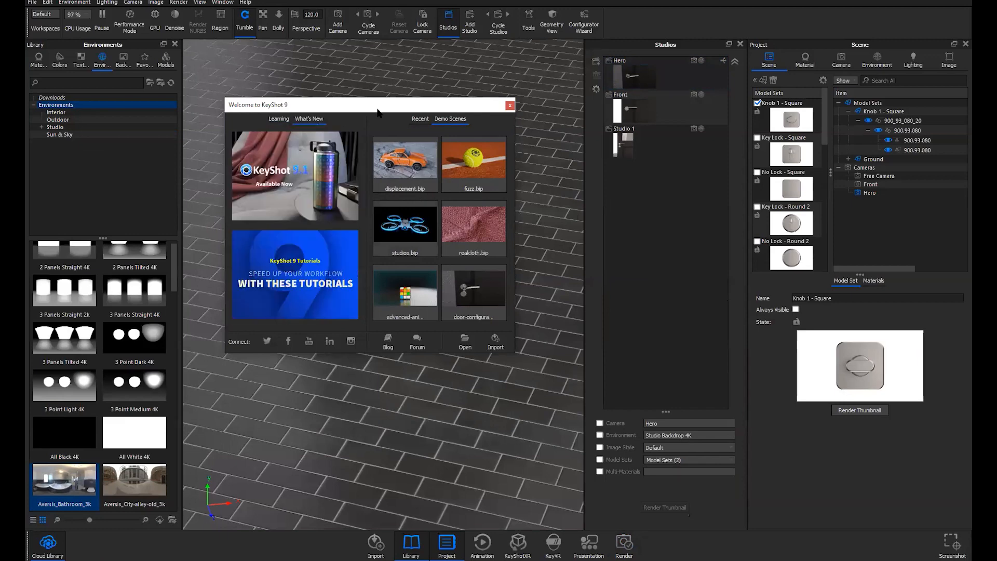
{"action": "left_click_drag", "start_coordinate": [377, 111], "coordinate": [395, 101]}
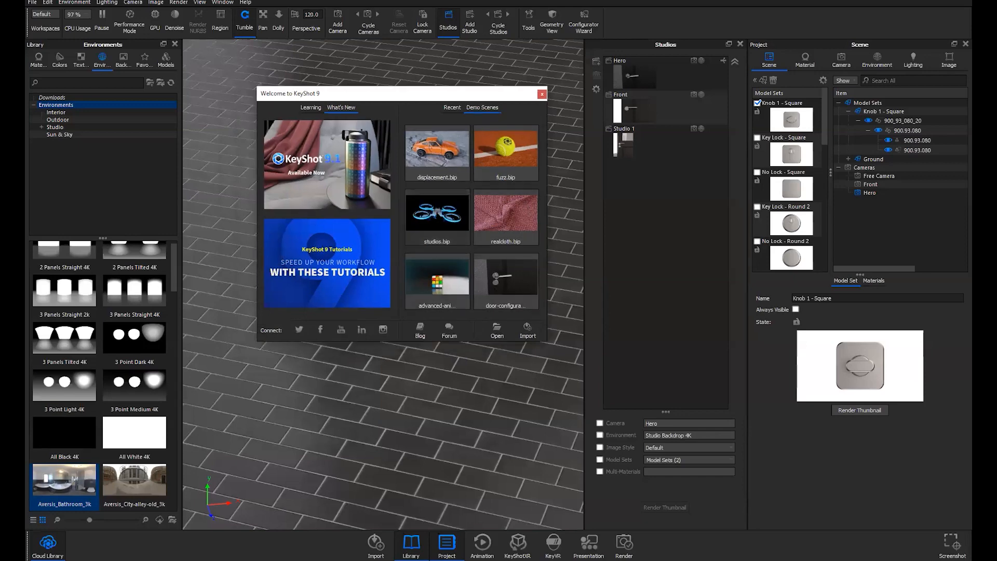
{"action": "left_click", "coordinate": [514, 281]}
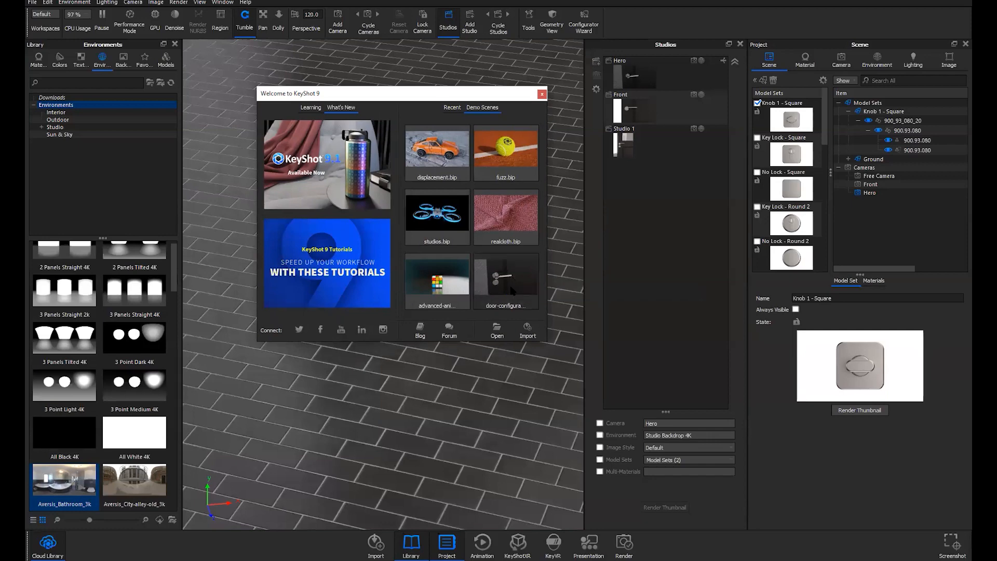
{"action": "key", "text": "Return"}
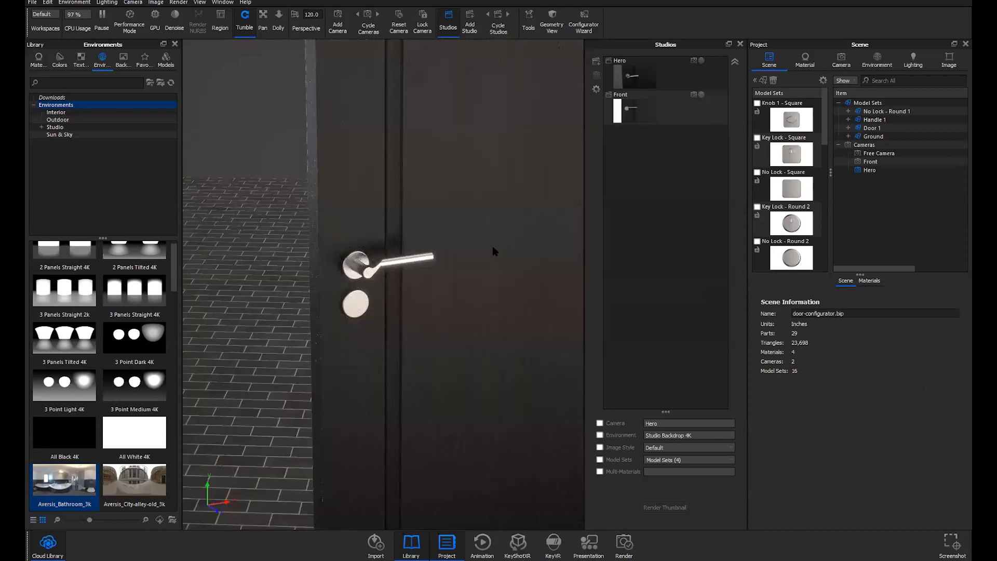
Preview the door configurator in full-screen presentation mode
{"action": "left_click", "coordinate": [590, 542]}
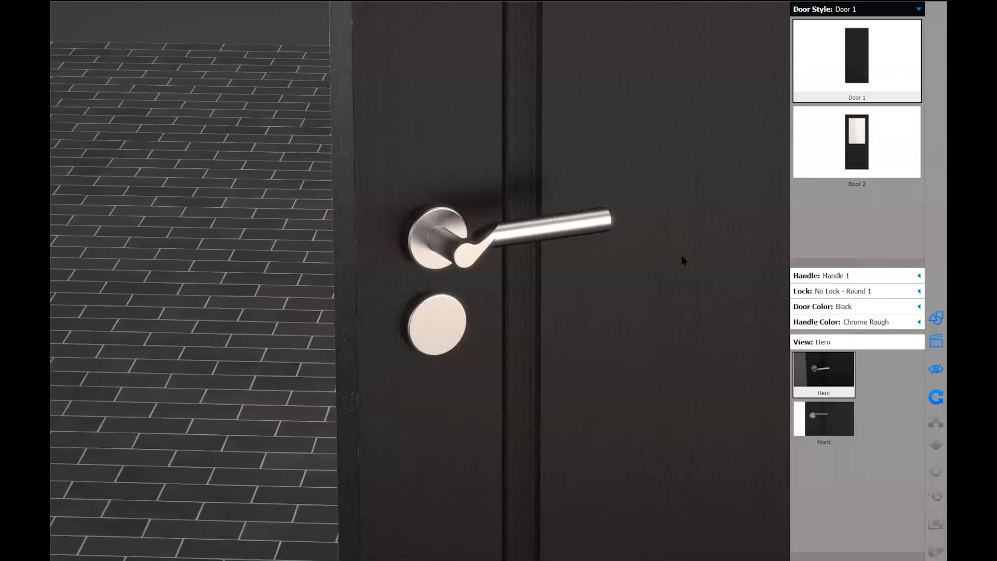
Try Door 2, return to Door 1, pick Key Lock - Round 2 and Copper Rough, then exit
{"action": "left_click_drag", "start_coordinate": [619, 229], "coordinate": [560, 243]}
{"action": "left_click", "coordinate": [836, 140]}
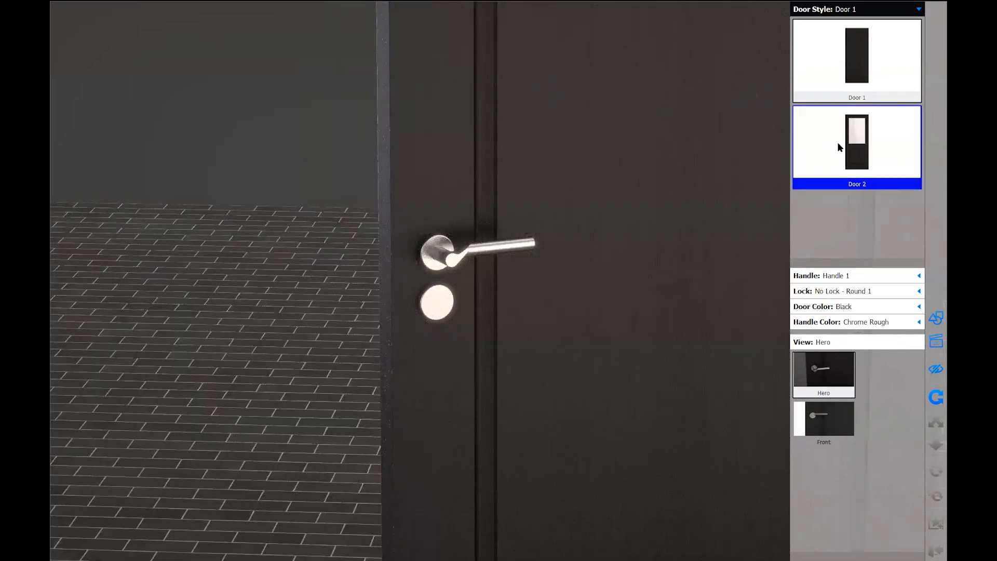
{"action": "left_click", "coordinate": [837, 75]}
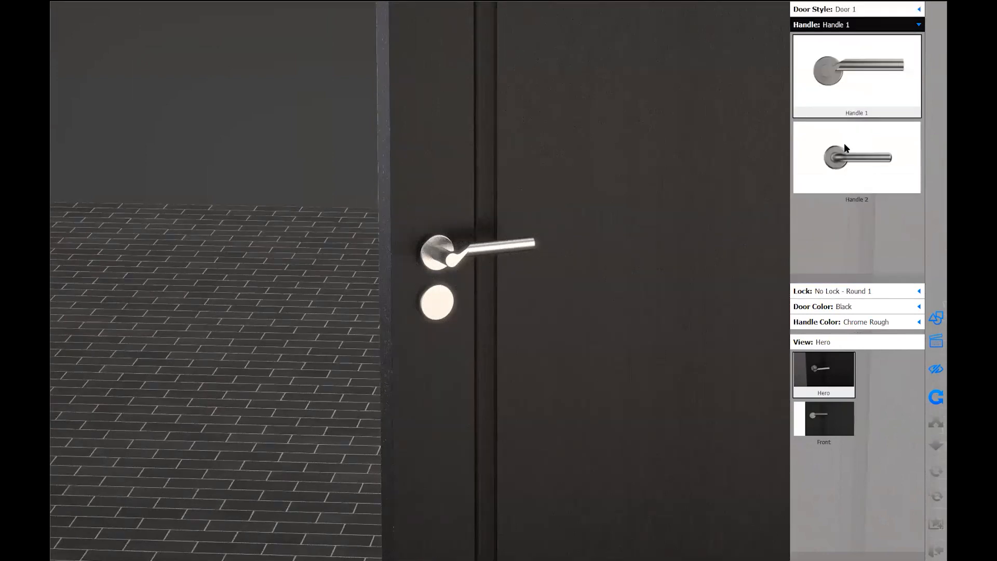
{"action": "left_click", "coordinate": [850, 292]}
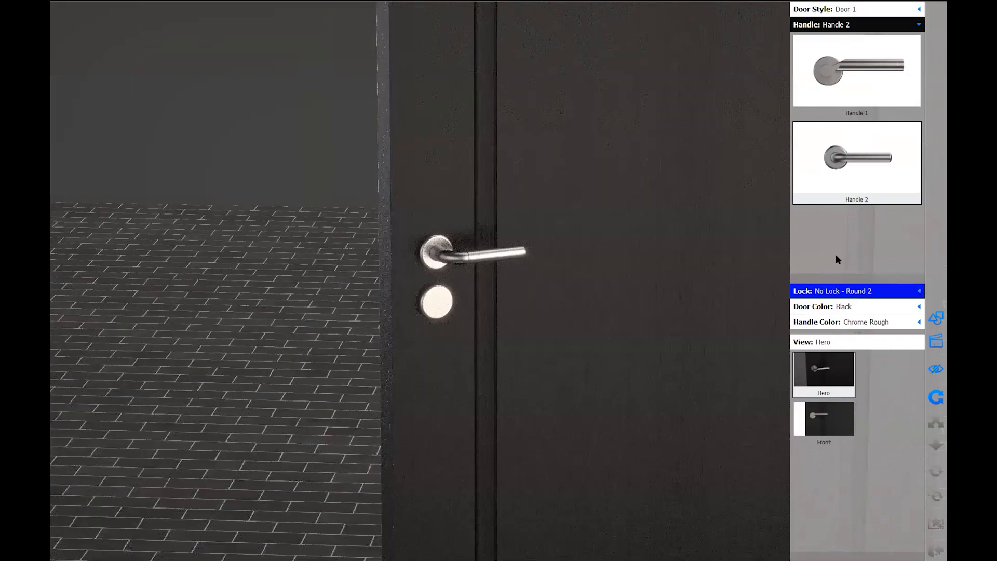
{"action": "left_click", "coordinate": [849, 179]}
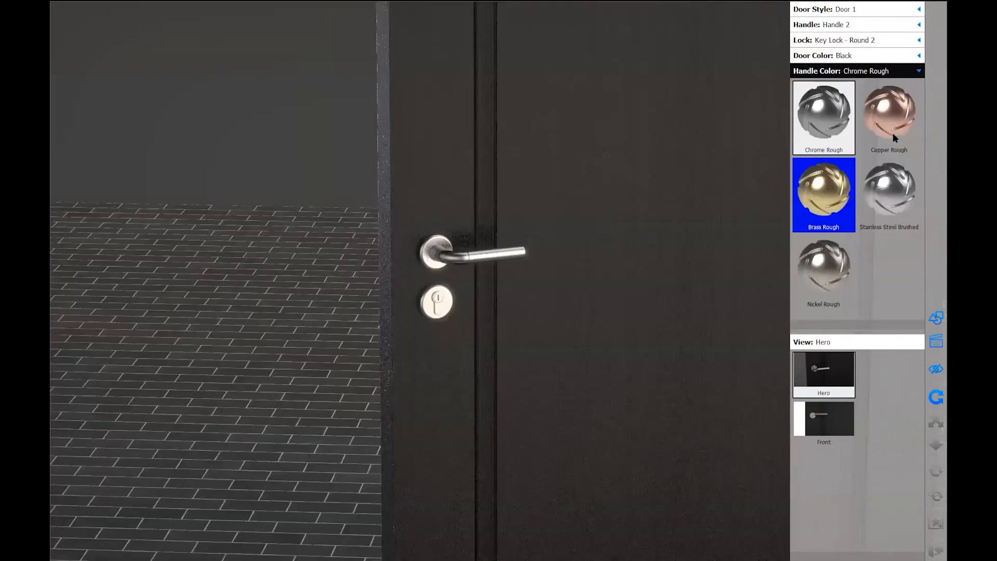
{"action": "left_click", "coordinate": [889, 118]}
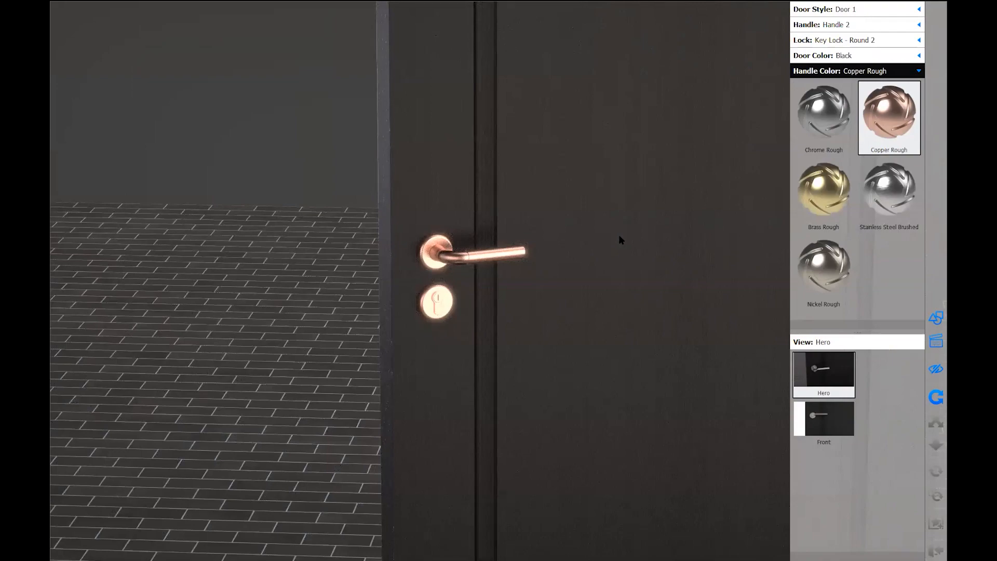
{"action": "key", "text": "Escape"}
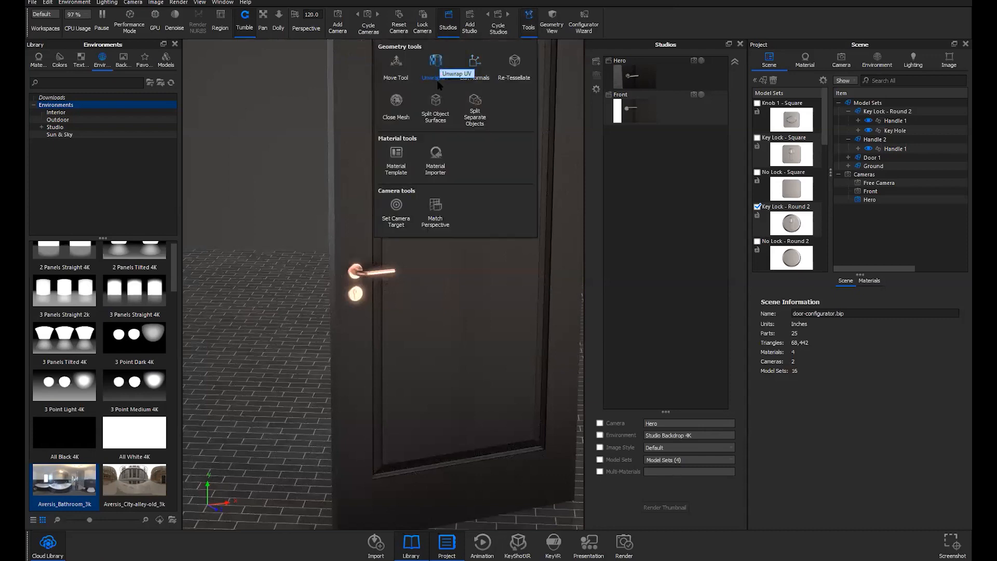
Inspect Handle 1 of Key Lock - Round 2 in the UV Unwrap tool, then dismiss it
{"action": "left_click", "coordinate": [436, 62]}
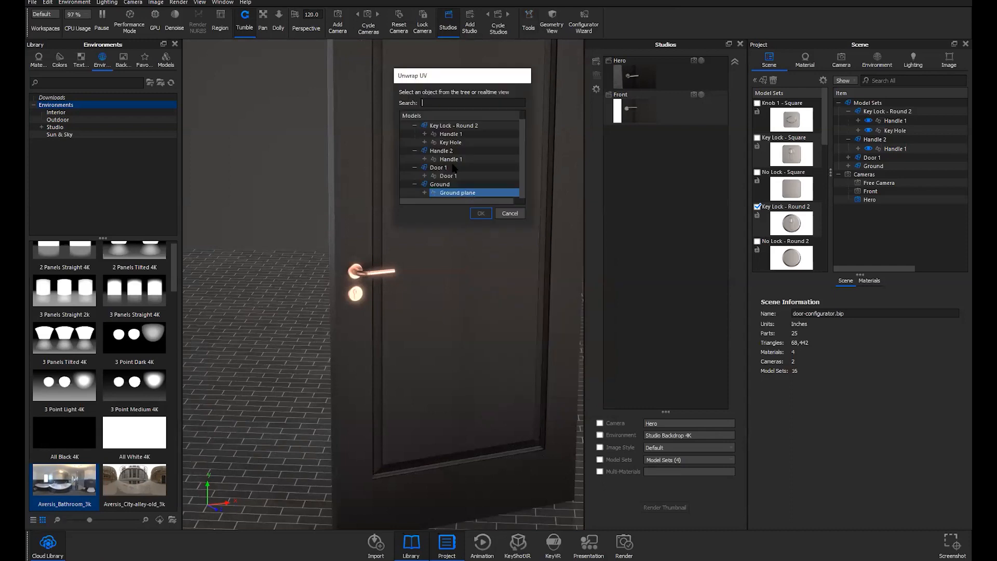
{"action": "left_click", "coordinate": [453, 141]}
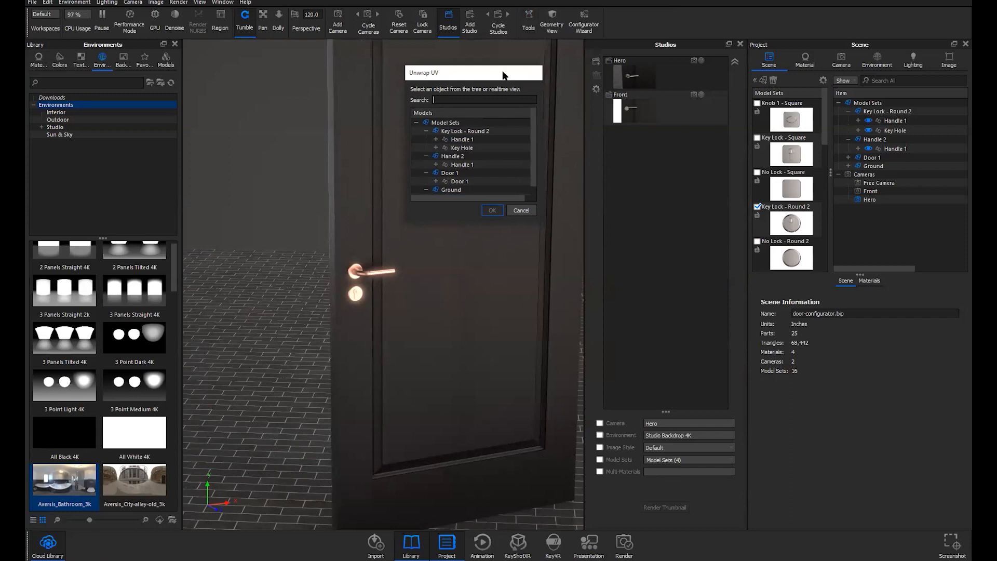
{"action": "left_click_drag", "start_coordinate": [503, 74], "coordinate": [493, 78]}
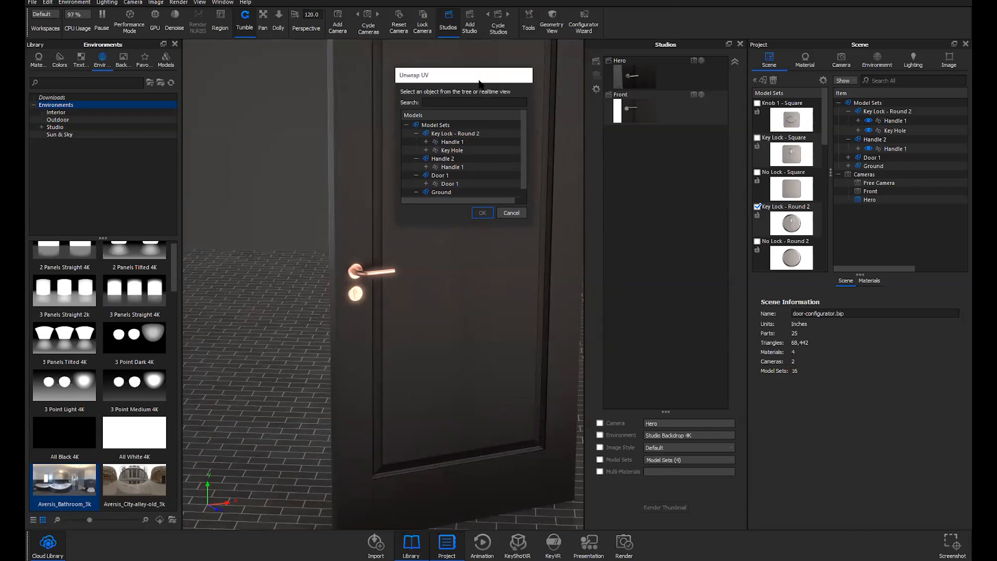
{"action": "left_click_drag", "start_coordinate": [479, 75], "coordinate": [478, 81]}
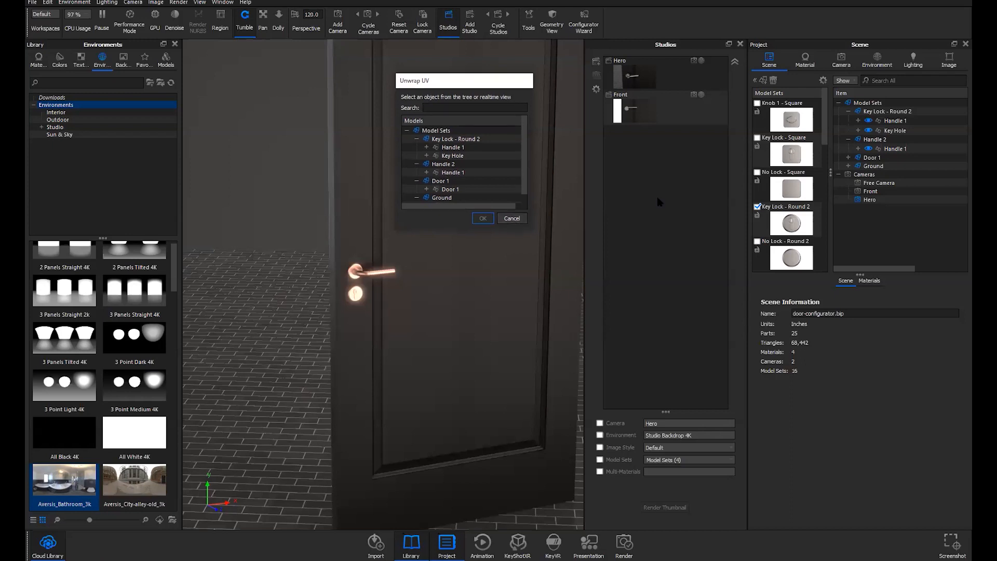
{"action": "key", "text": "Escape"}
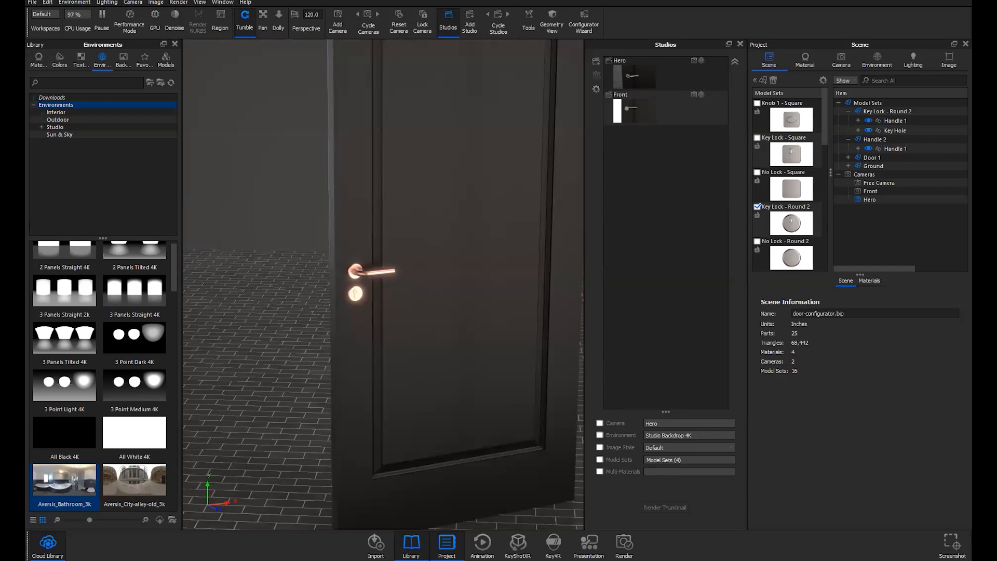
Return to the PowerPoint slide show and advance to the Learning Resources slide
{"action": "mouse_move", "coordinate": [296, 559]}
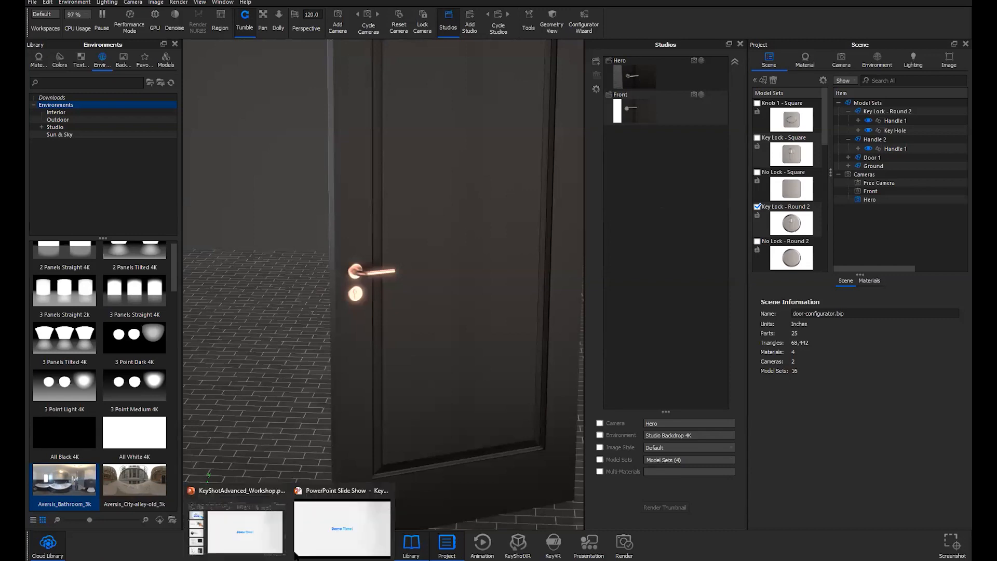
{"action": "left_click", "coordinate": [332, 528]}
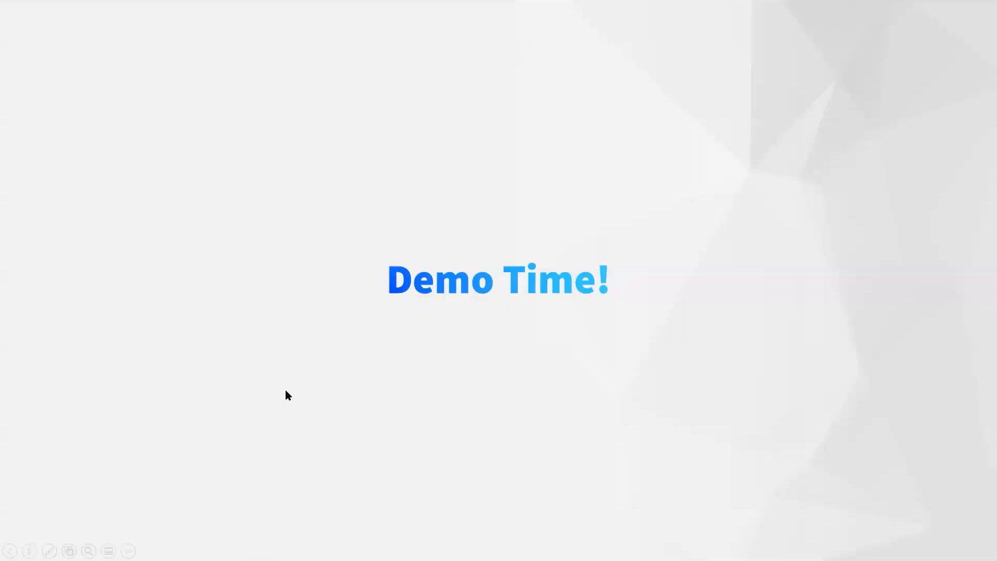
{"action": "left_click", "coordinate": [286, 390]}
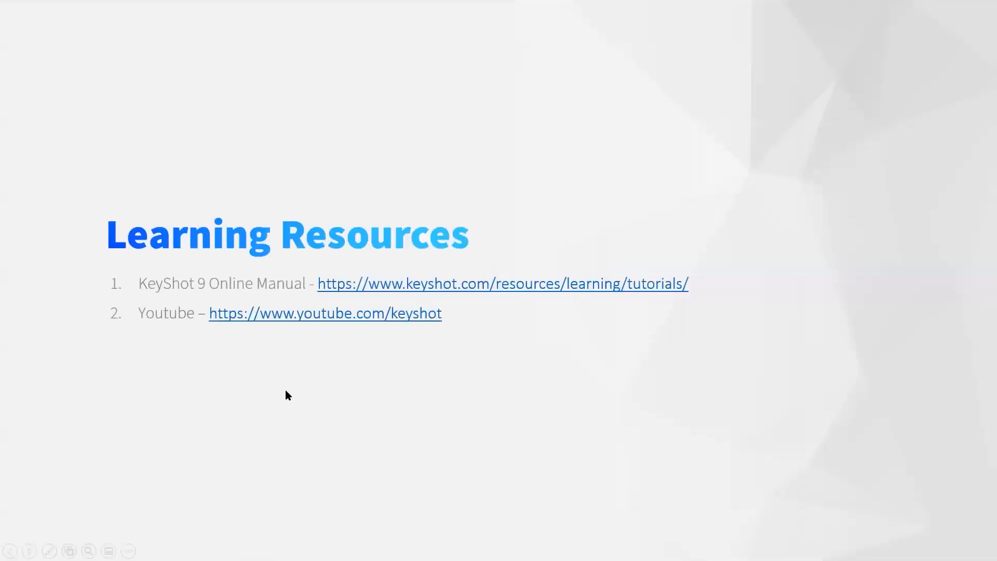